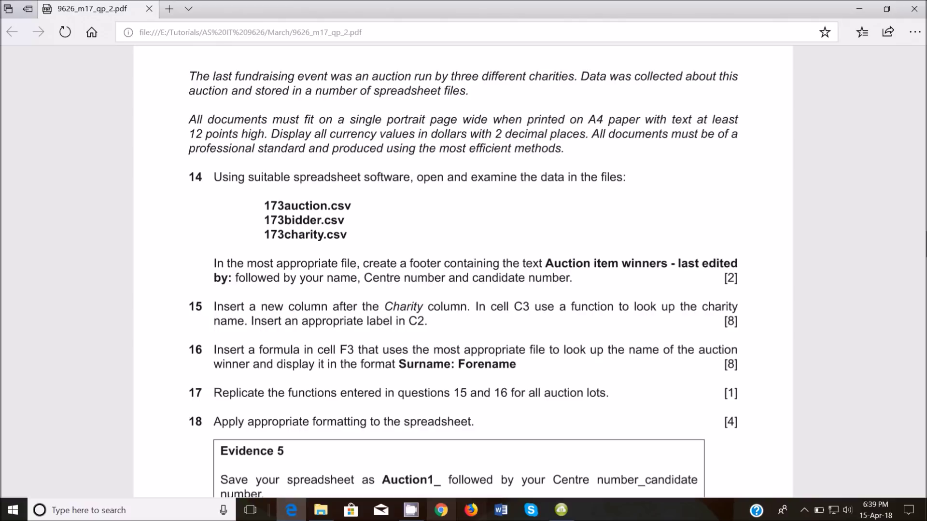
# Switch from the exam paper to File Explorer to reach the exam files folder
pyautogui.click(320, 510)
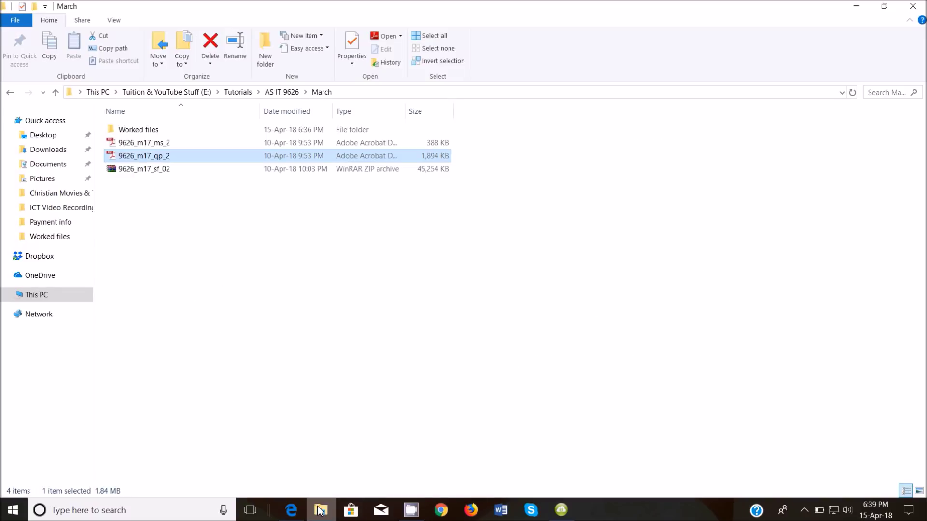
# Open 173auction, 173bidder and 173charity together from the Worked files folder
pyautogui.doubleClick(145, 130)
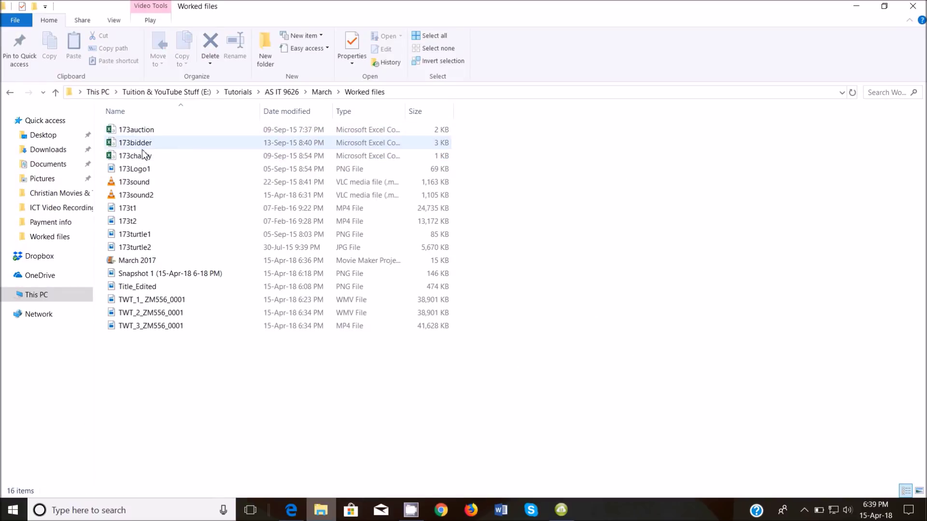
pyautogui.moveTo(99, 126); pyautogui.dragTo(140, 149)
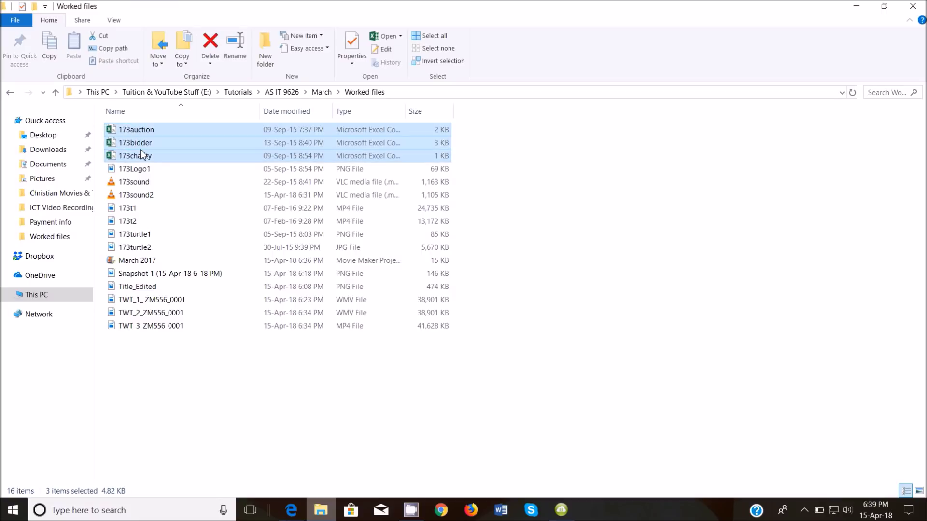
pyautogui.rightClick(141, 150)
pyautogui.click(183, 161)
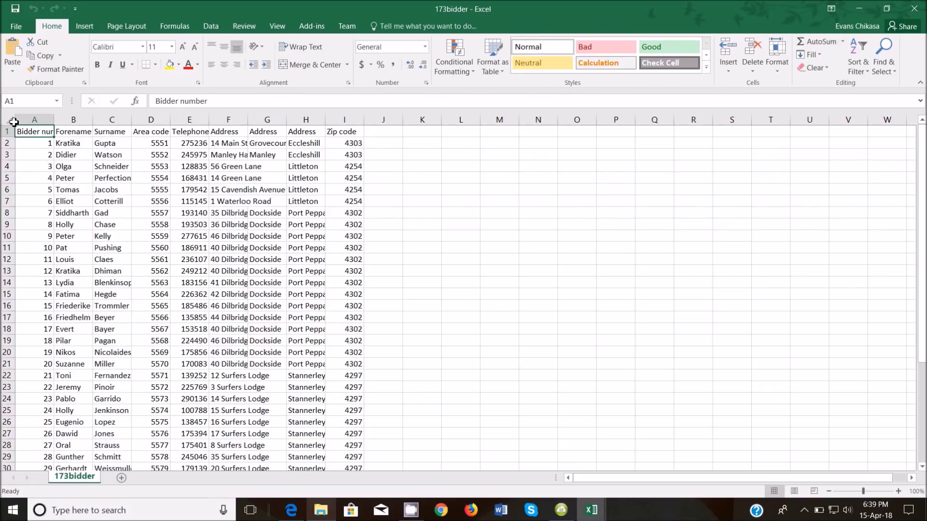
# AutoFit every column in the 173bidder and 173auction sheets
pyautogui.click(13, 120)
pyautogui.doubleClick(54, 119)
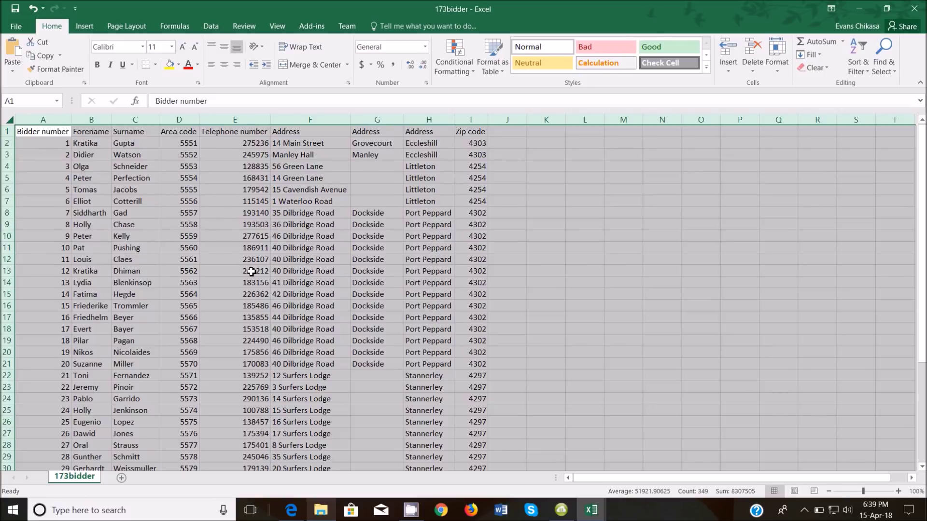
pyautogui.click(590, 512)
pyautogui.click(582, 456)
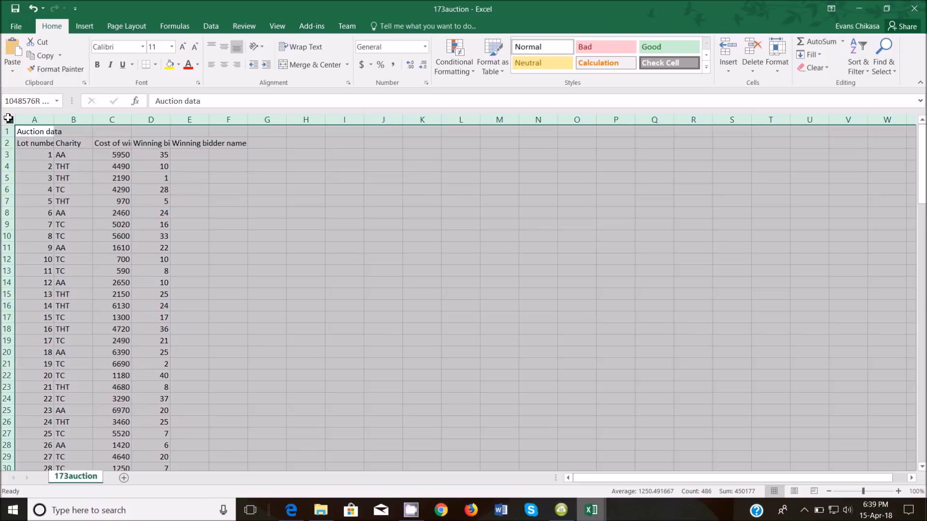
pyautogui.click(10, 119)
pyautogui.doubleClick(55, 119)
# AutoFit every column in the 173charity sheet
pyautogui.click(593, 509)
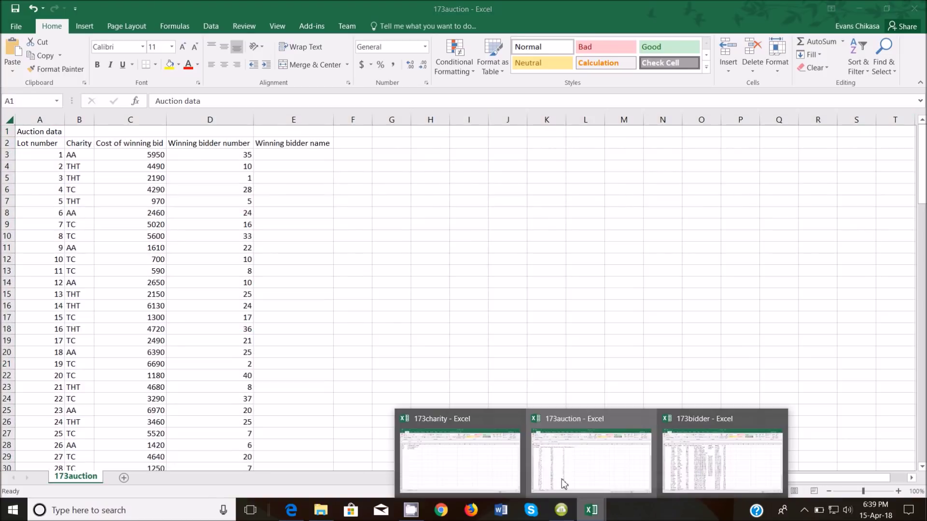
pyautogui.click(491, 459)
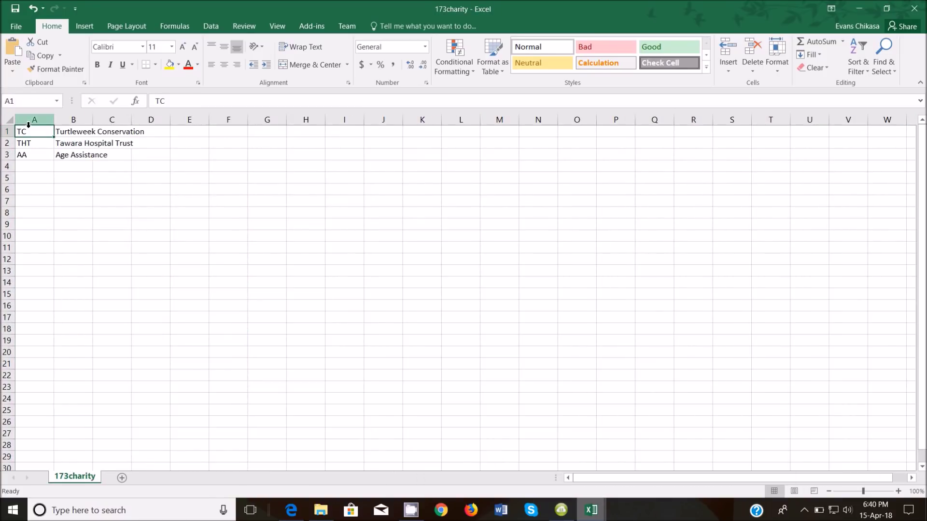
pyautogui.click(10, 119)
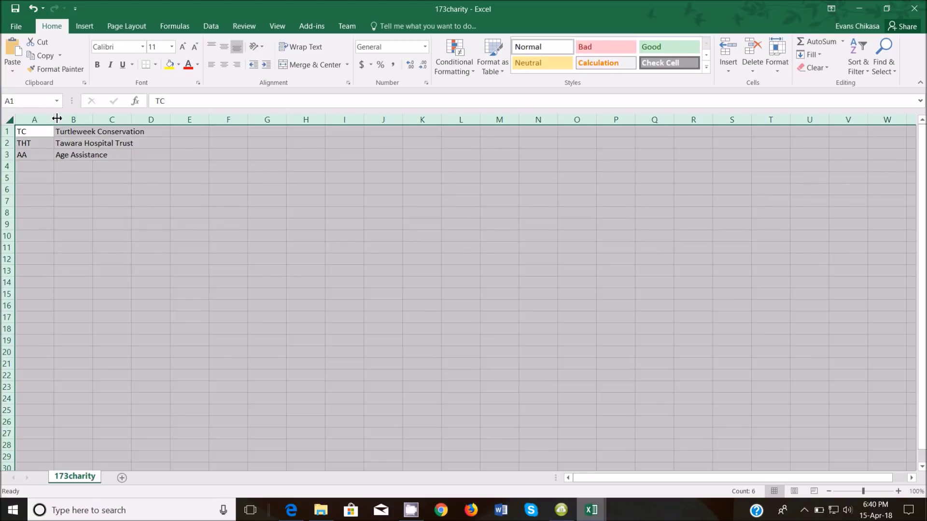
pyautogui.doubleClick(57, 118)
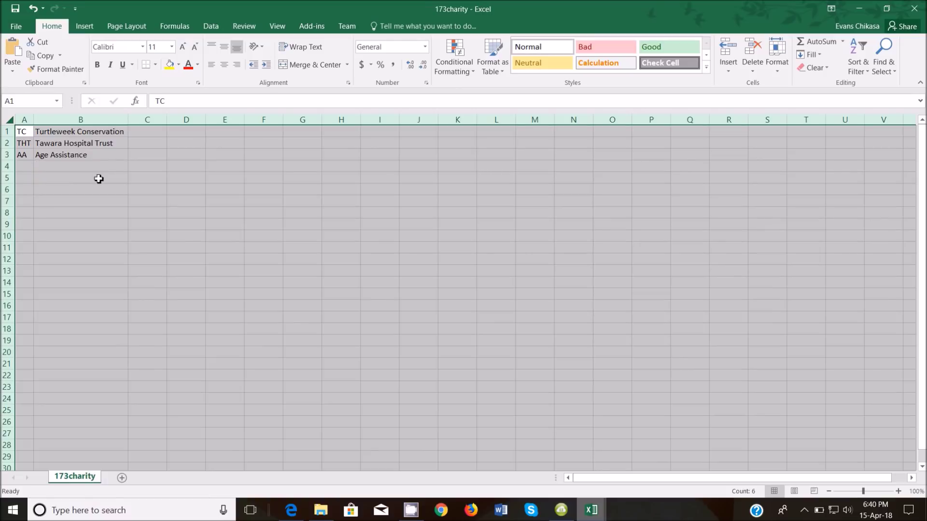
# Select all of 173auction, clear the 173charity selection, and return to the exam PDF
pyautogui.click(597, 510)
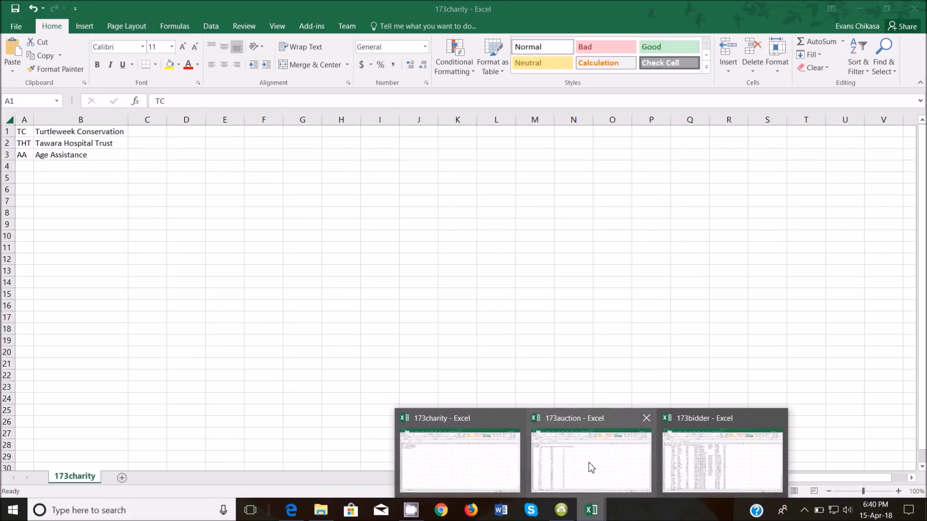
pyautogui.click(592, 465)
pyautogui.hotkey('ctrl', 'a')
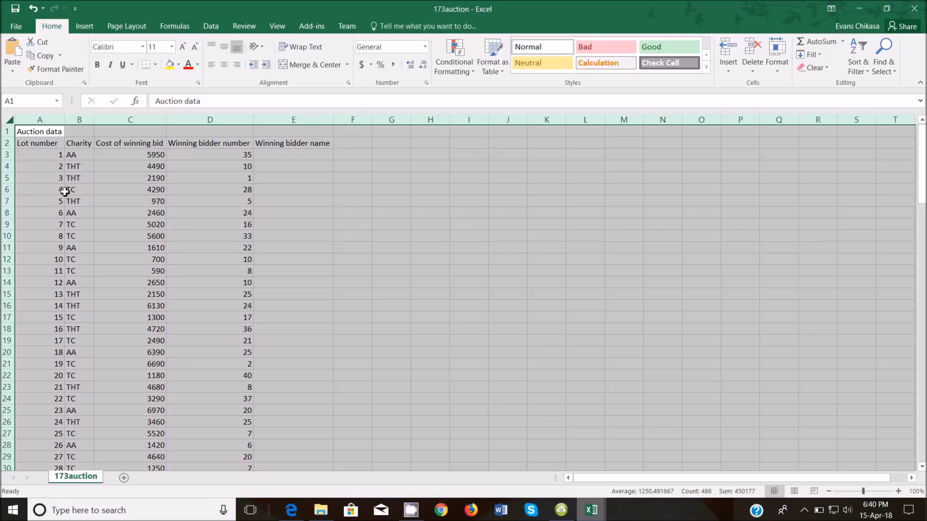
pyautogui.click(592, 510)
pyautogui.click(476, 461)
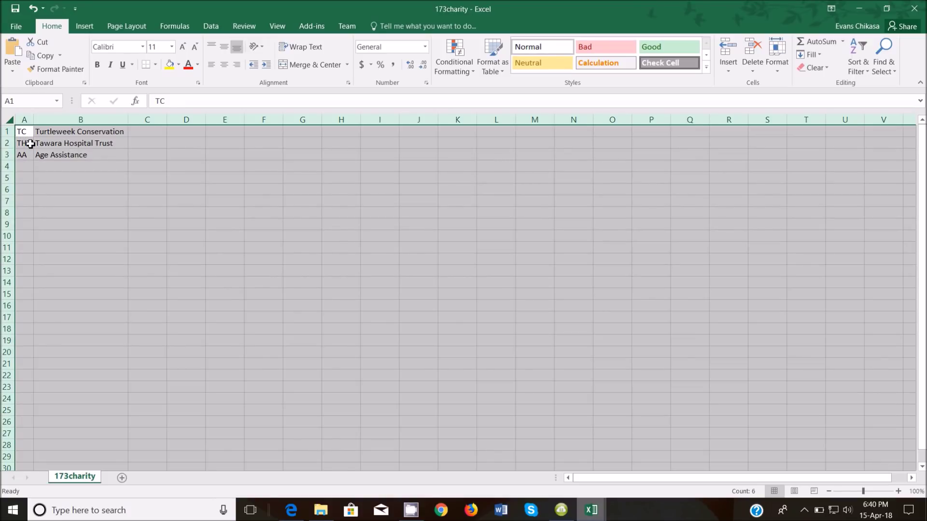
pyautogui.click(43, 200)
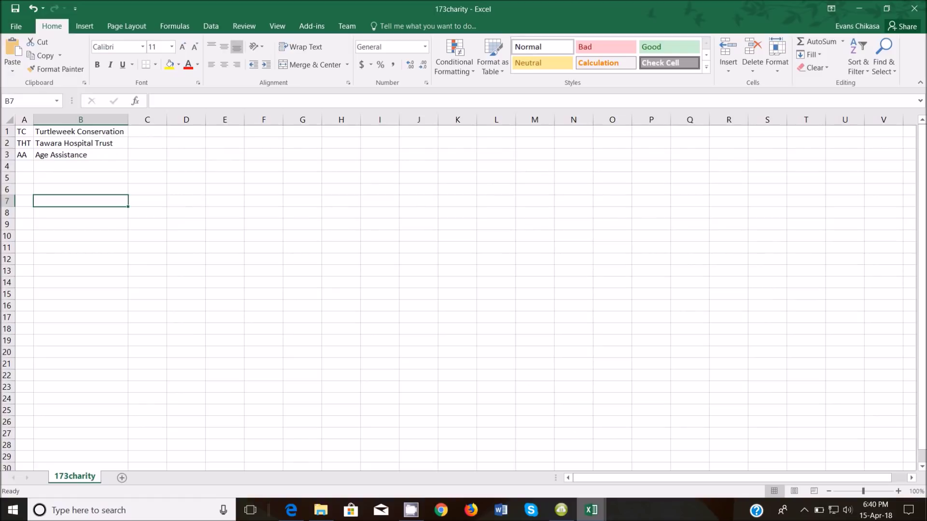
pyautogui.click(592, 516)
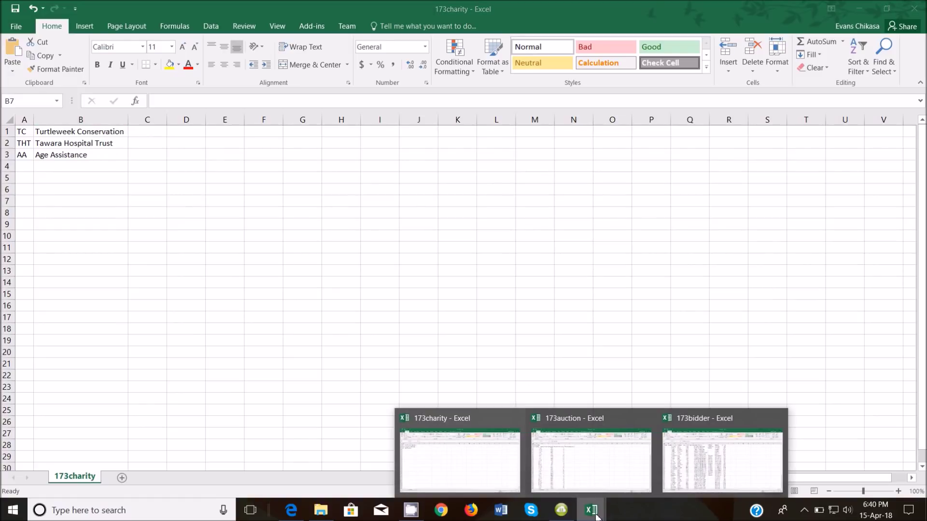
pyautogui.click(292, 510)
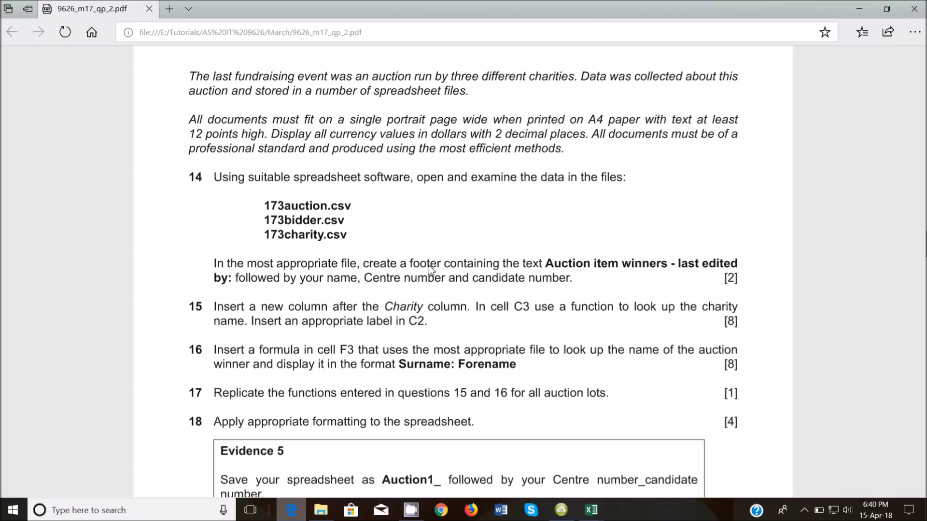
# Copy the phrase 'Auction item winners - last edited by:' from question 14
pyautogui.moveTo(543, 265); pyautogui.dragTo(236, 284)
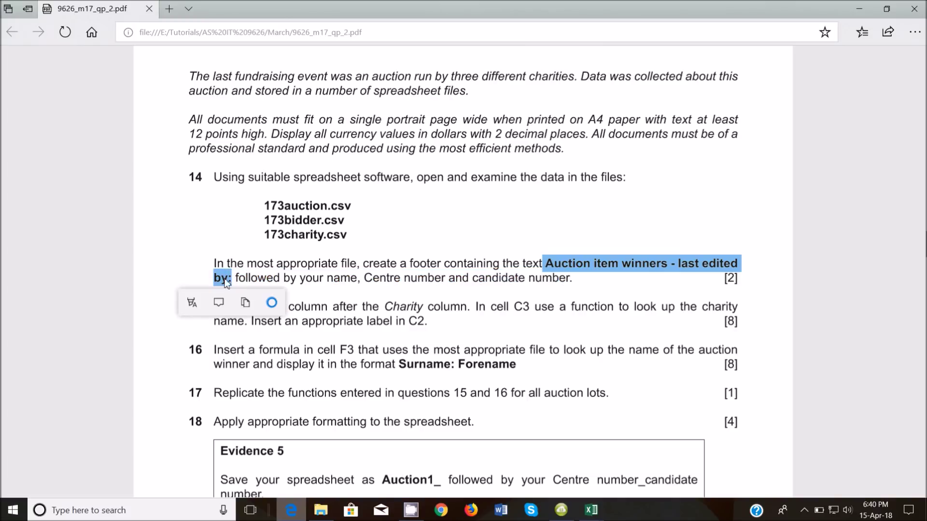
pyautogui.rightClick(222, 283)
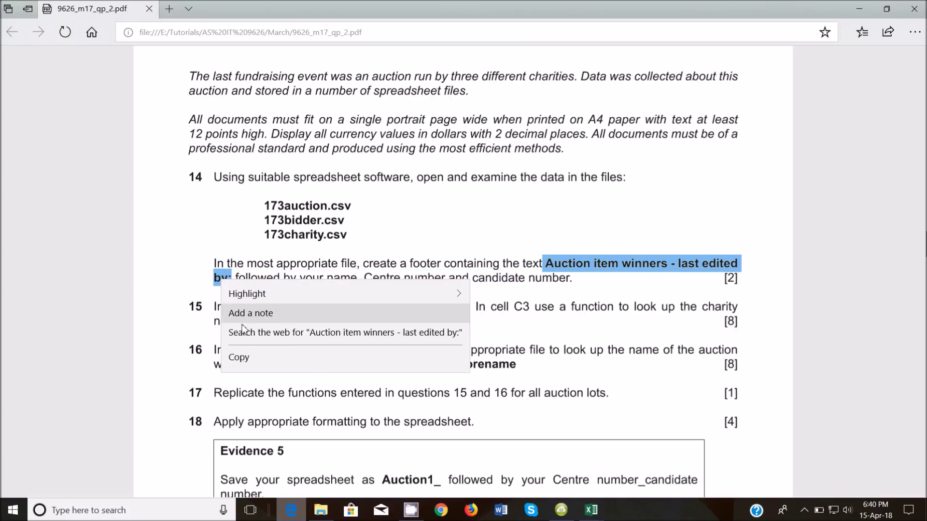
pyautogui.click(243, 352)
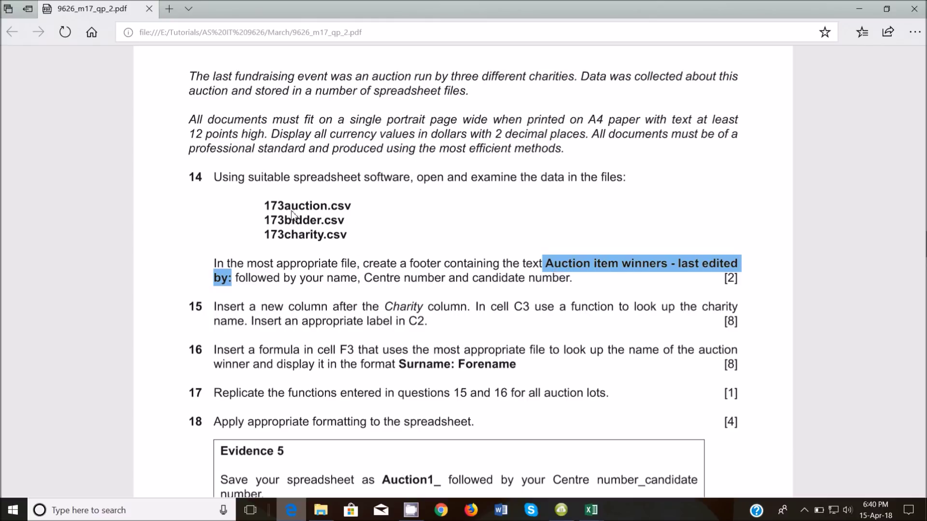
# Highlight question 14's footer instruction paragraph in yellow
pyautogui.moveTo(263, 207); pyautogui.dragTo(352, 209)
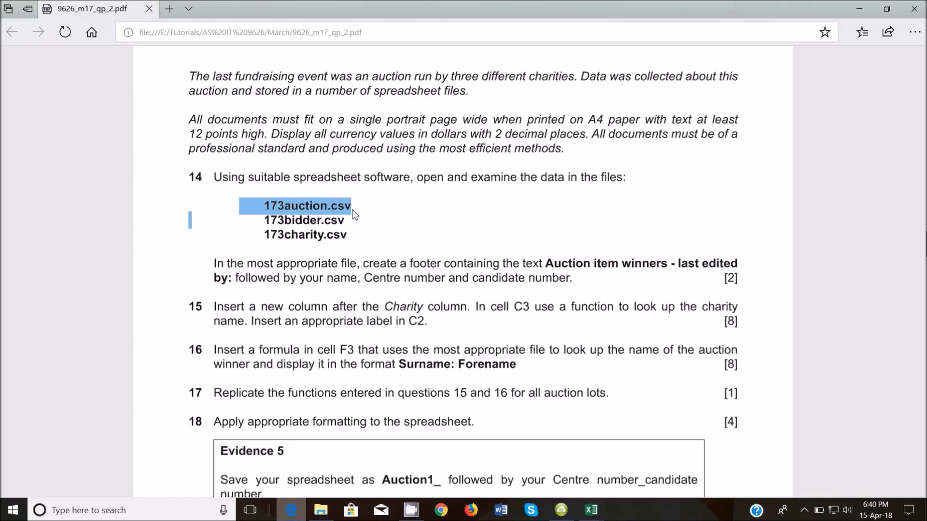
pyautogui.moveTo(356, 215); pyautogui.dragTo(363, 246)
pyautogui.click(400, 242)
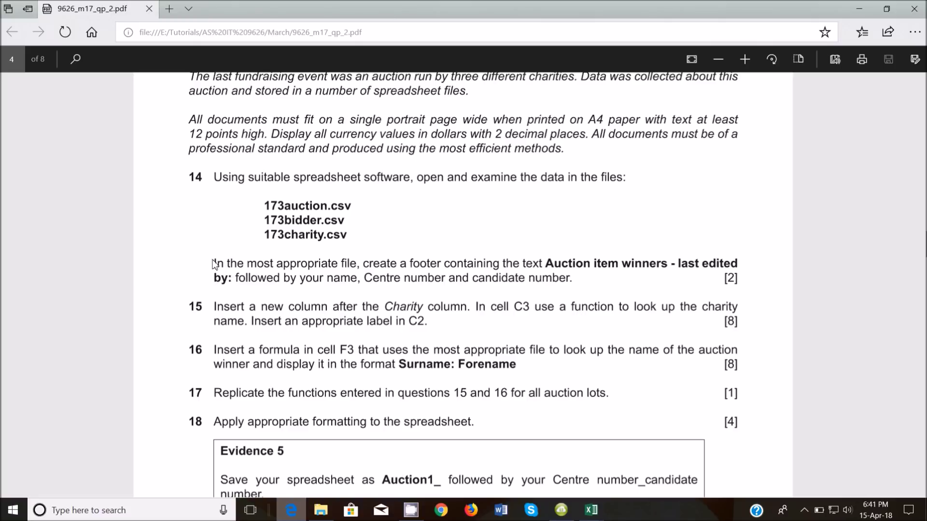
pyautogui.moveTo(215, 263); pyautogui.dragTo(586, 290)
pyautogui.click(535, 303)
pyautogui.click(536, 332)
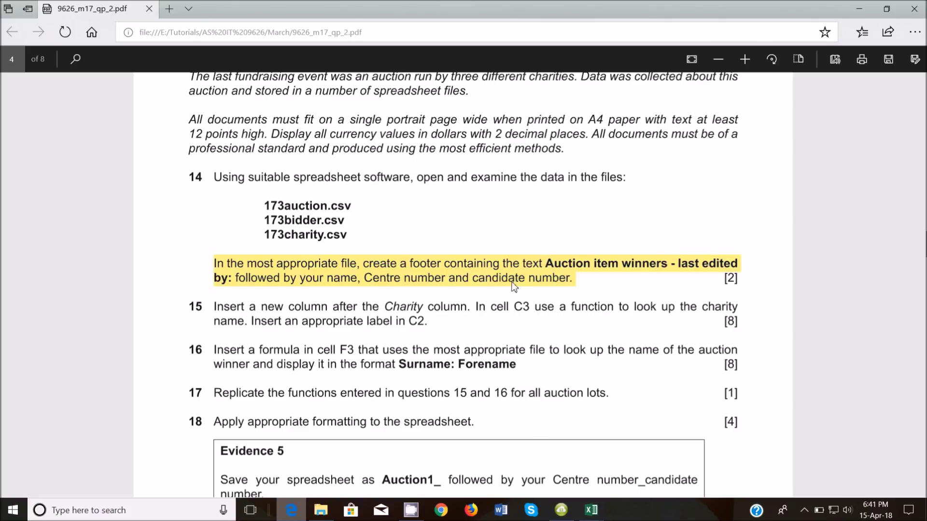
# Return to the 173auction workbook and select the whole sheet
pyautogui.moveTo(590, 510)
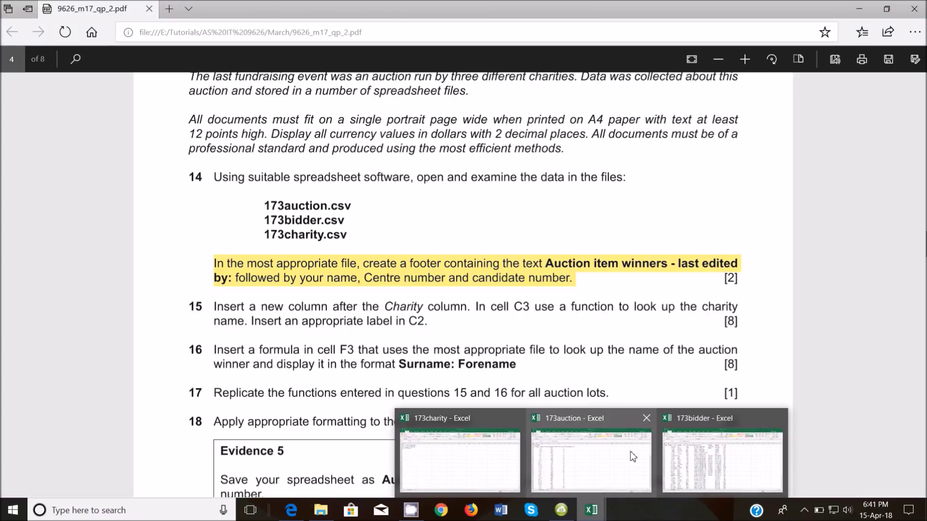
pyautogui.click(633, 459)
pyautogui.hotkey('ctrl', 'a')
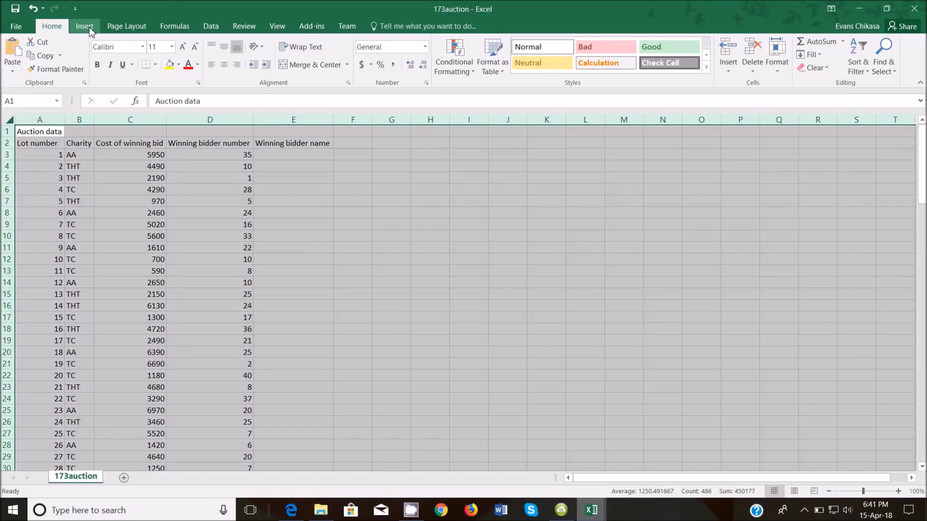
# Paste 'Auction item winners - last edited by:' into the left footer section of 173auction
pyautogui.click(85, 27)
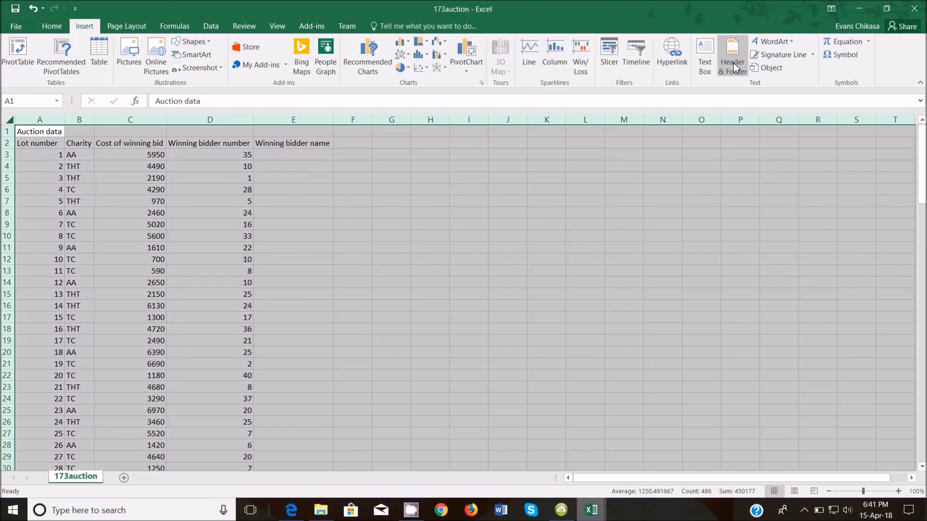
pyautogui.click(733, 58)
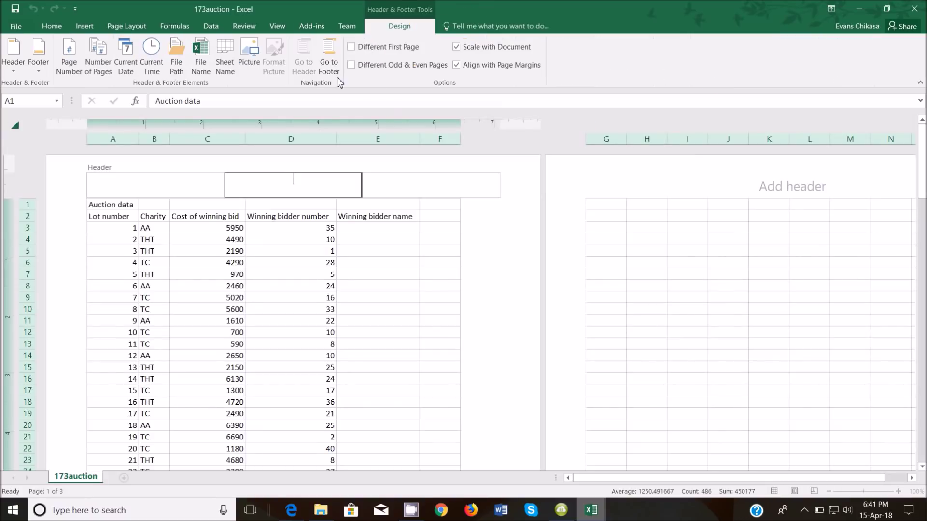
pyautogui.click(329, 66)
pyautogui.click(174, 186)
pyautogui.hotkey('ctrl', 'v')
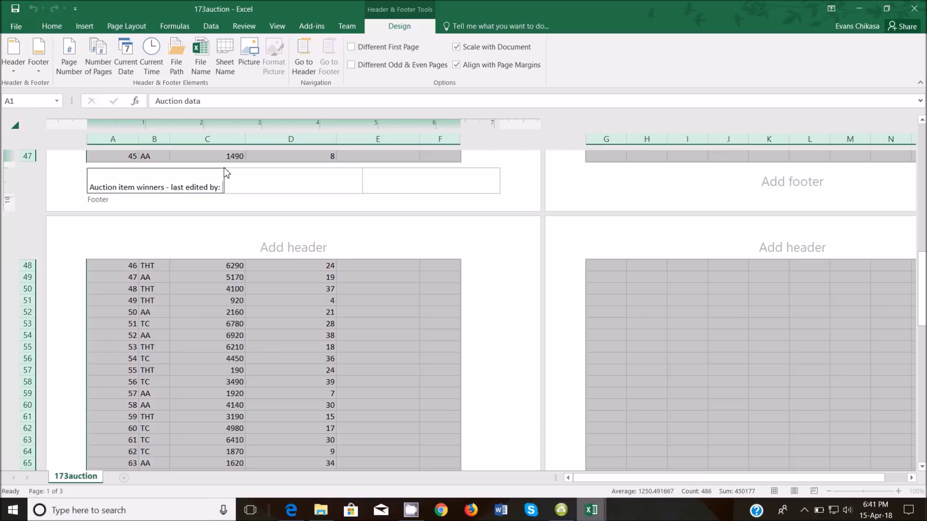
# Add the candidate's name, centre number and candidate number, then exit the footer
pyautogui.moveTo(291, 510)
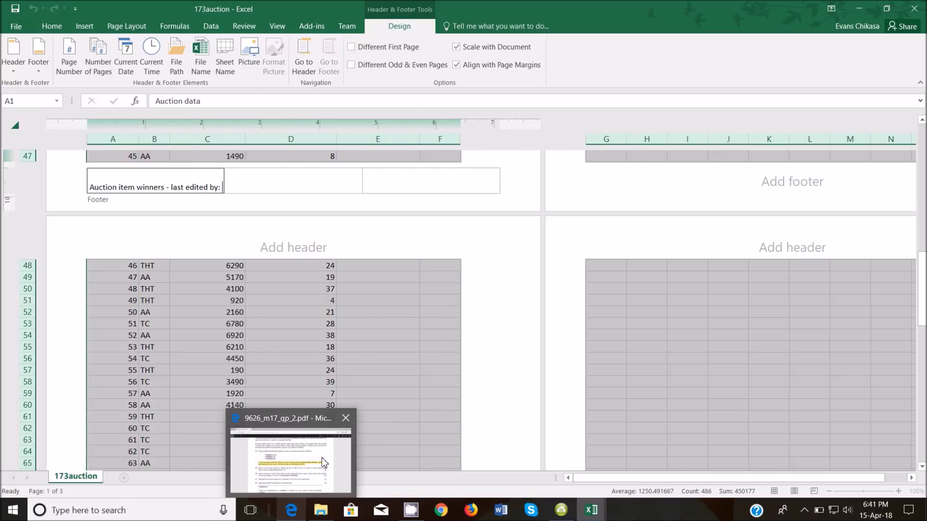
pyautogui.moveTo(323, 463)
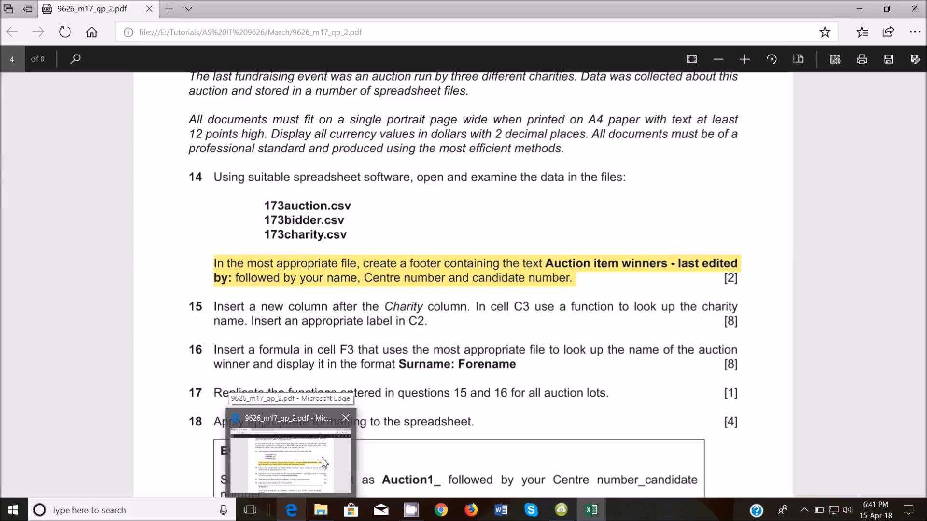
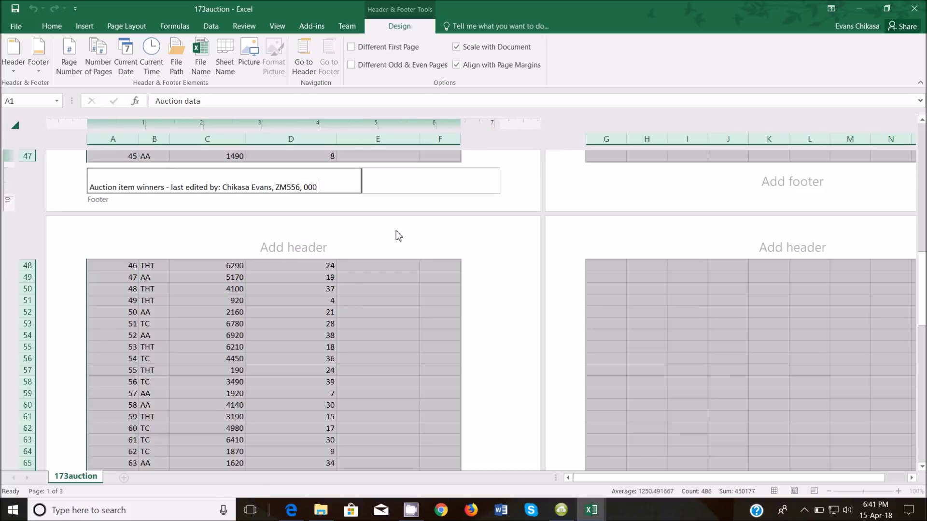
pyautogui.click(384, 334)
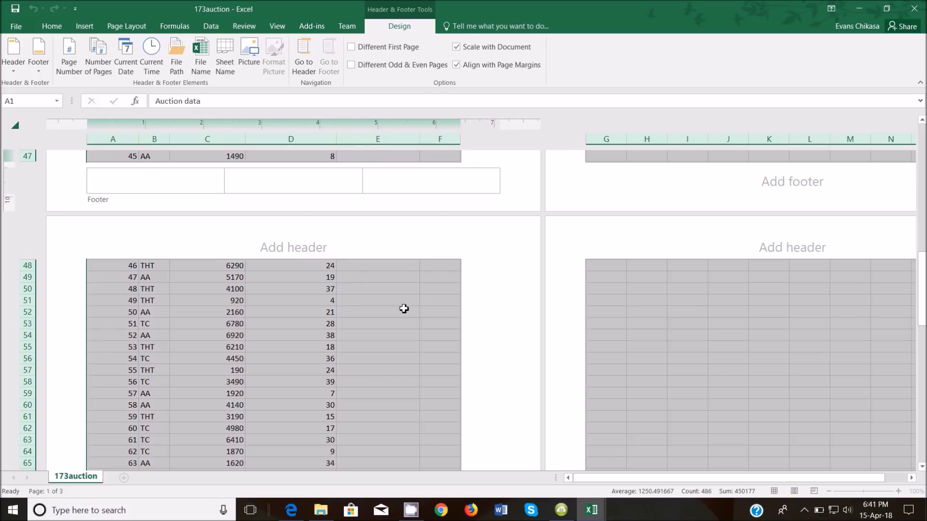
pyautogui.click(292, 511)
# Highlight question 15's charity-name lookup sentence in green
pyautogui.scroll(-3, 316, 338)
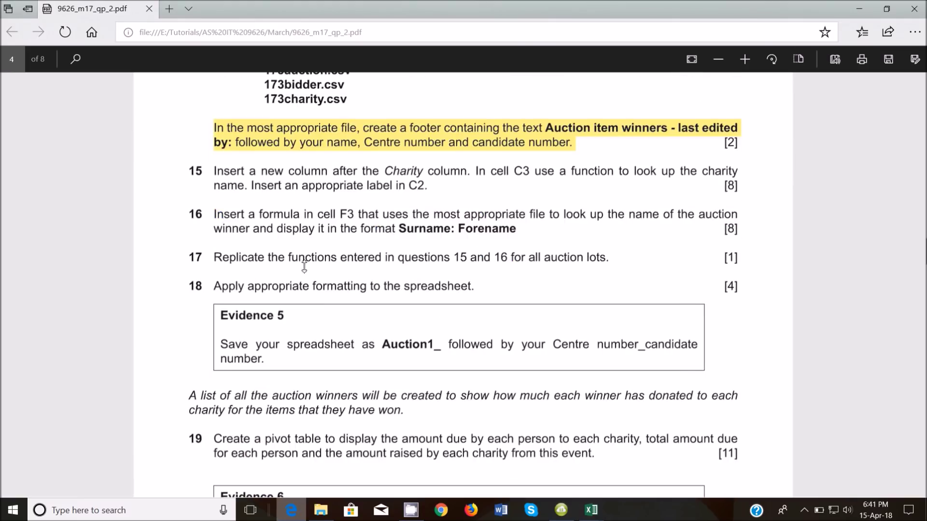
pyautogui.scroll(3, 289, 245)
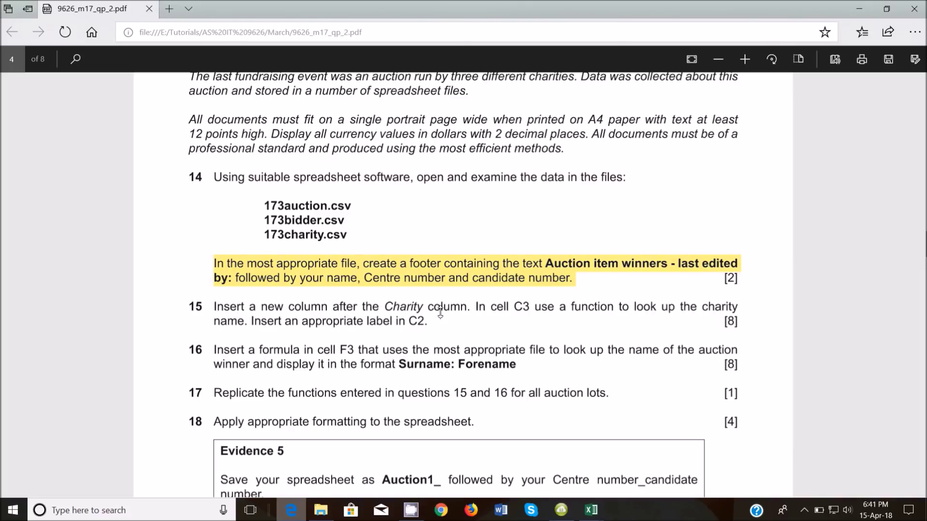
pyautogui.moveTo(478, 305); pyautogui.dragTo(718, 313)
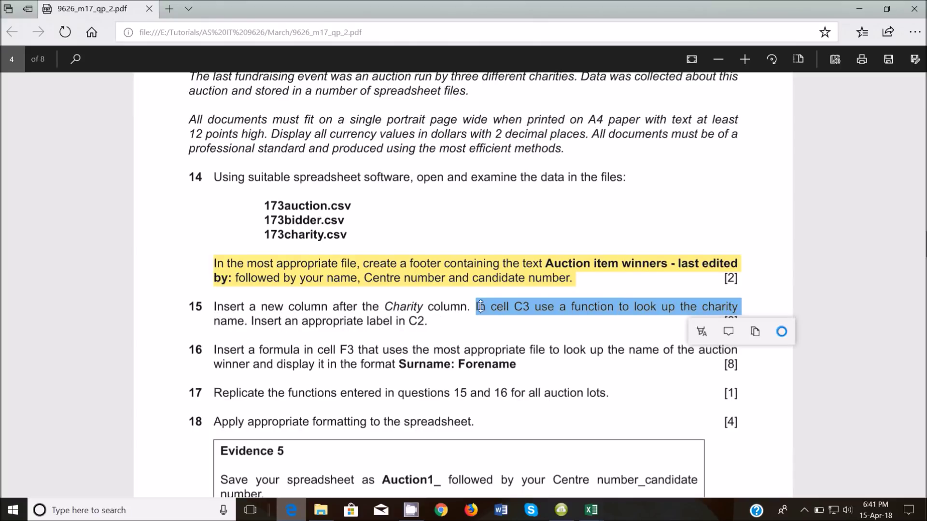
pyautogui.click(473, 327)
pyautogui.moveTo(476, 307); pyautogui.dragTo(254, 324)
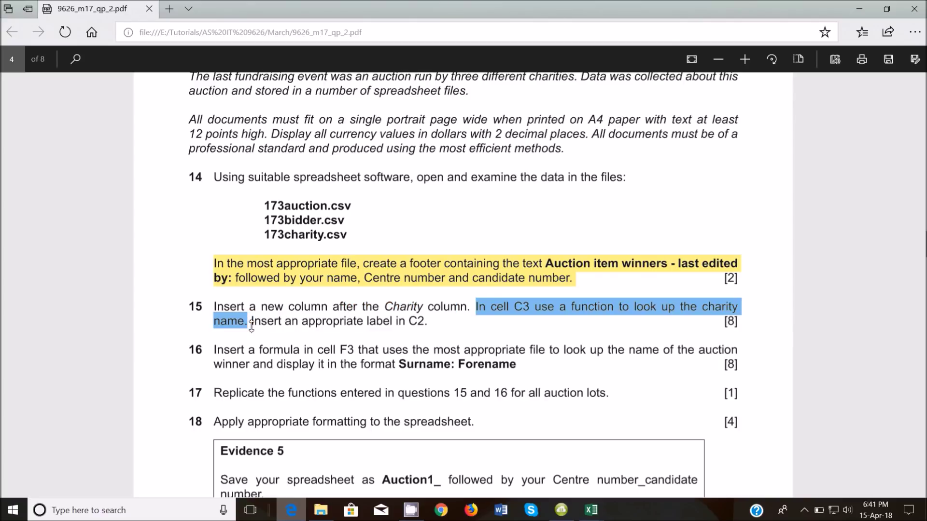
pyautogui.click(207, 345)
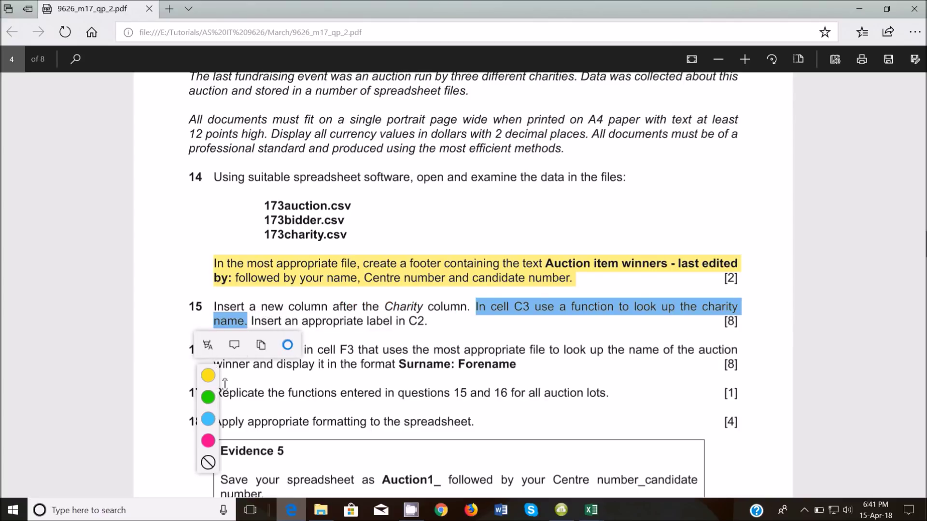
pyautogui.click(208, 397)
# Highlight the new-column instruction yellow and the C2 label instruction pink
pyautogui.moveTo(214, 307); pyautogui.dragTo(466, 310)
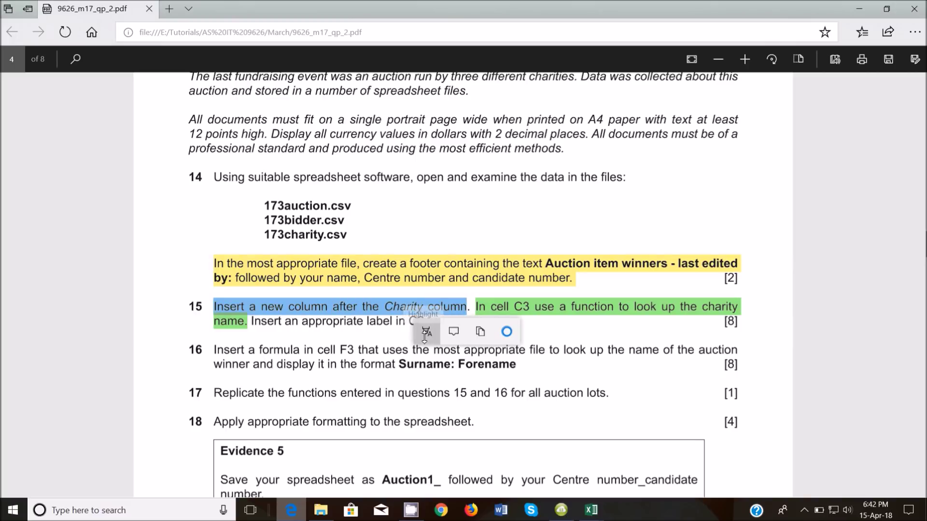
pyautogui.click(424, 333)
pyautogui.click(427, 385)
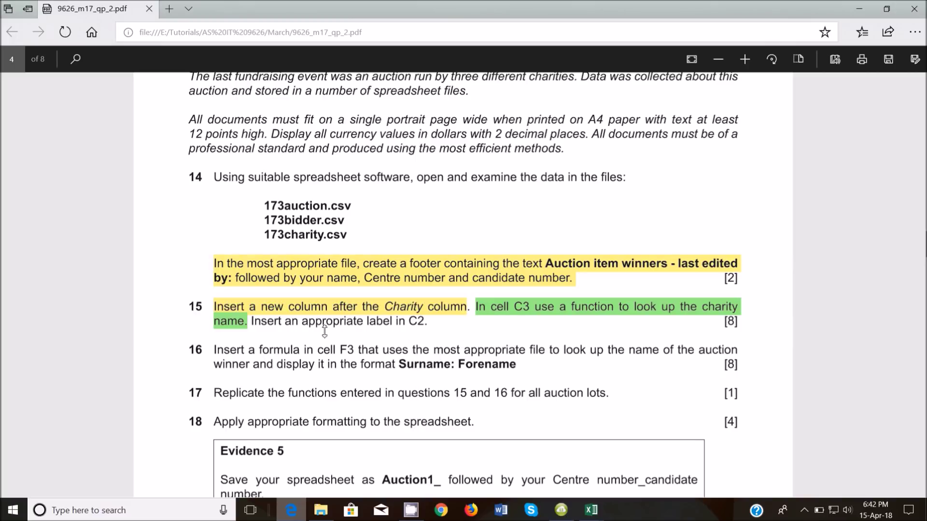
pyautogui.moveTo(251, 322); pyautogui.dragTo(424, 322)
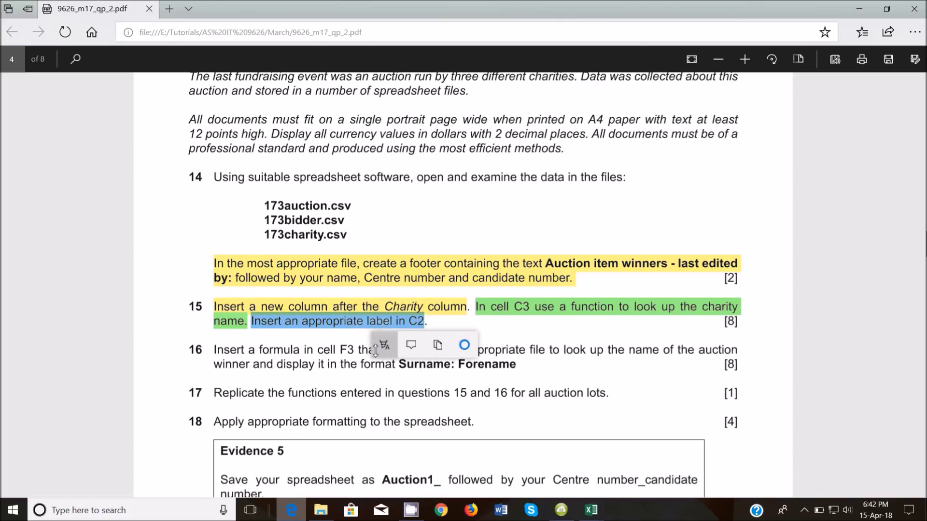
pyautogui.click(384, 345)
pyautogui.click(385, 441)
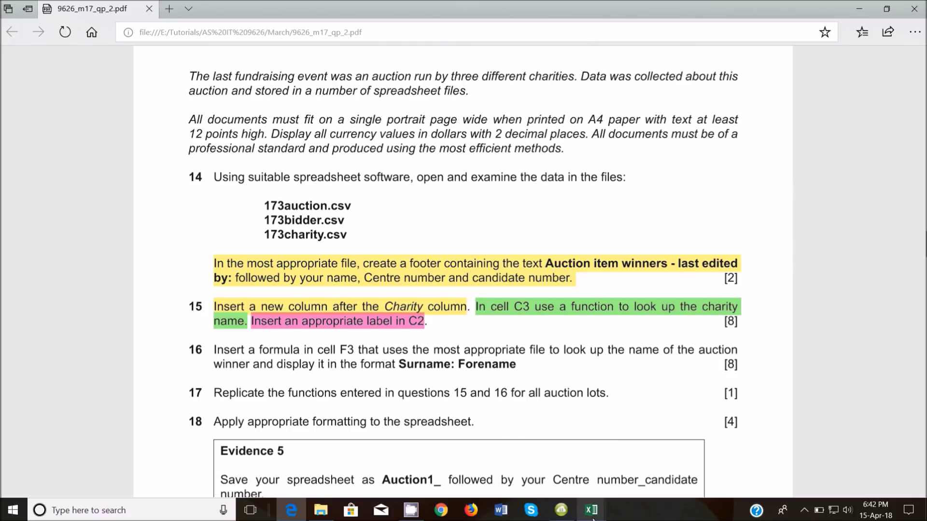
pyautogui.moveTo(598, 514)
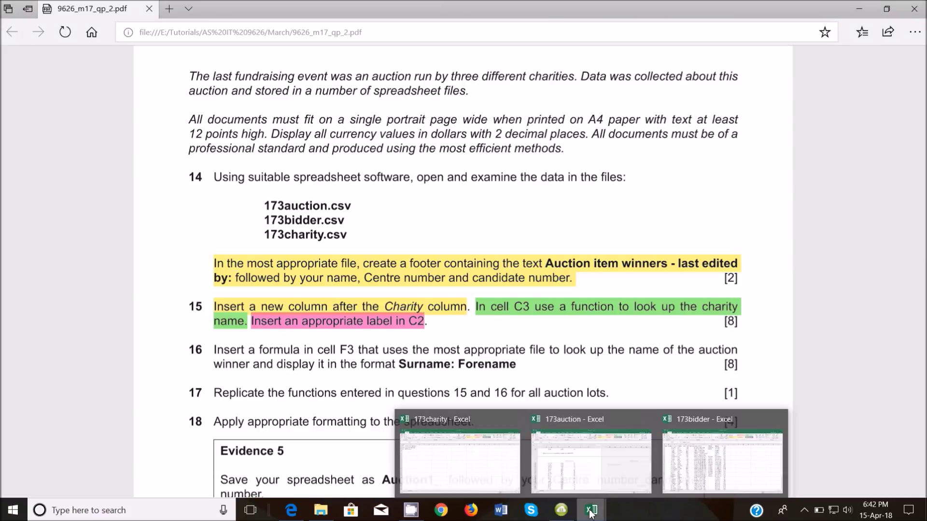
pyautogui.click(604, 449)
# Insert a blank column C between Charity and Cost of winning bid
pyautogui.scroll(6, 287, 283)
pyautogui.moveTo(922, 249); pyautogui.dragTo(907, 130)
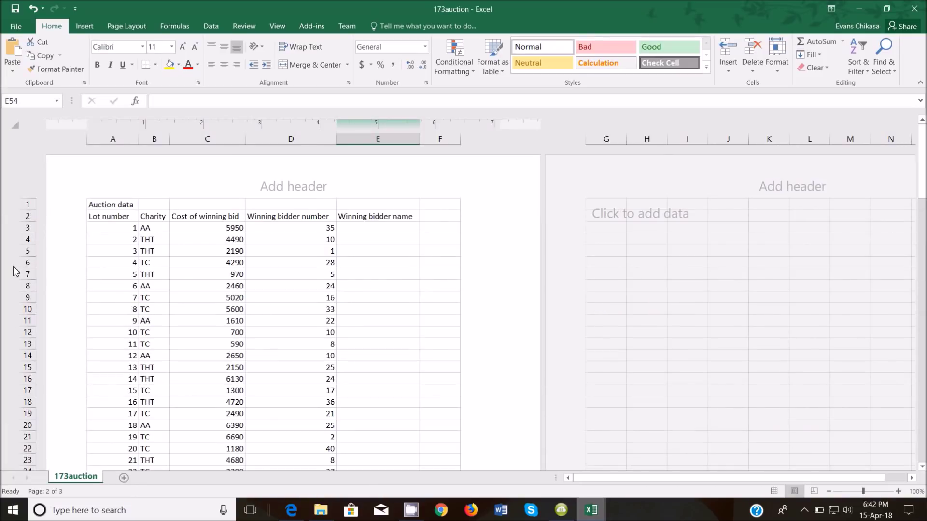
pyautogui.click(186, 133)
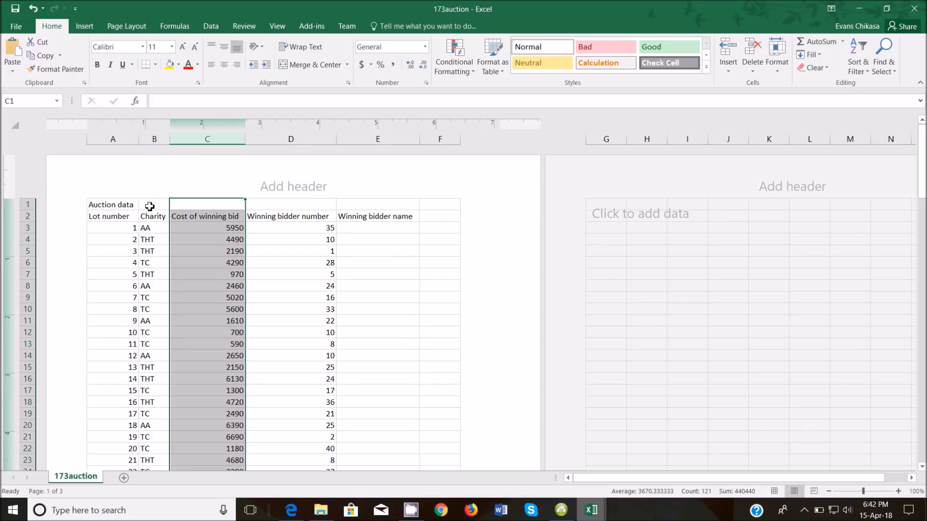
pyautogui.click(155, 138)
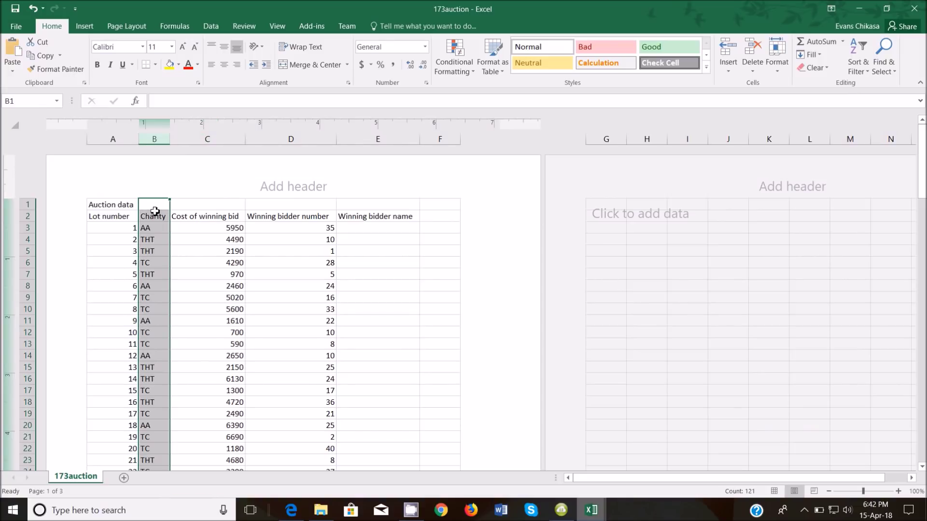
pyautogui.click(195, 139)
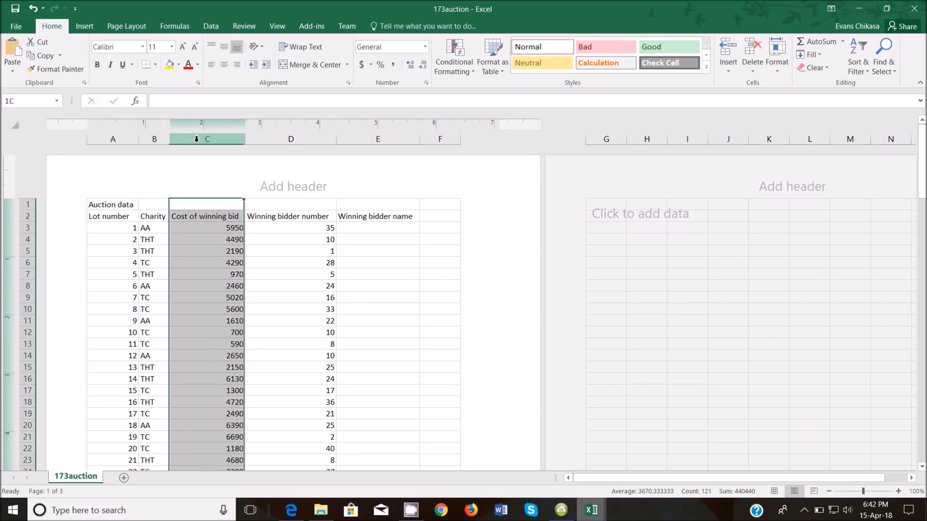
pyautogui.rightClick(195, 140)
pyautogui.click(228, 223)
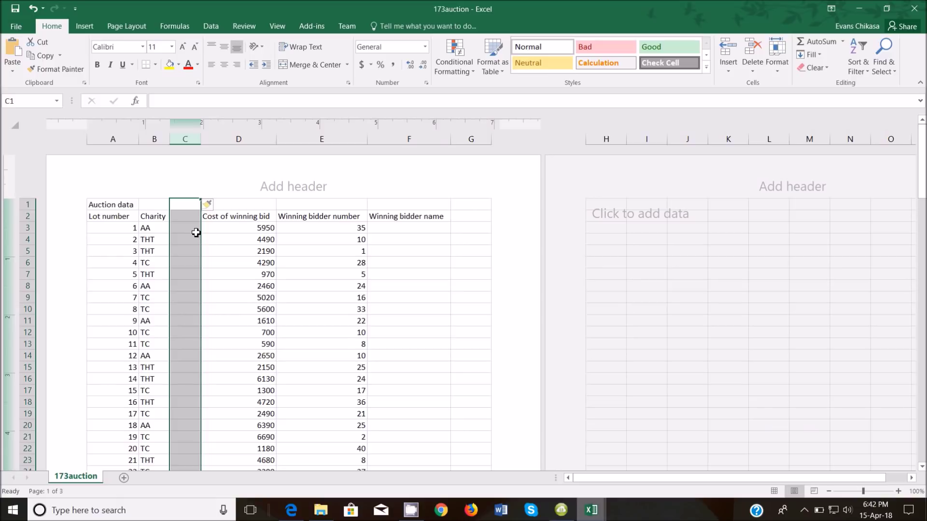
pyautogui.moveTo(291, 510)
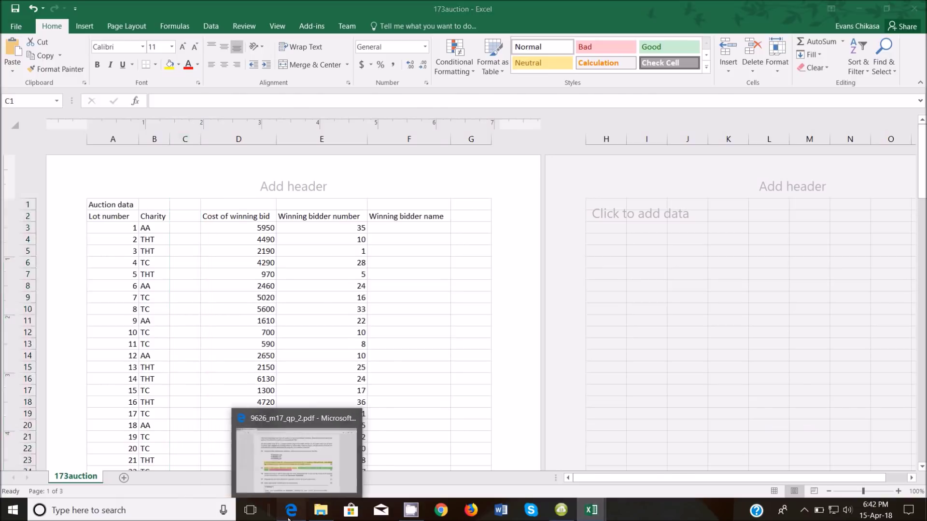
pyautogui.click(303, 495)
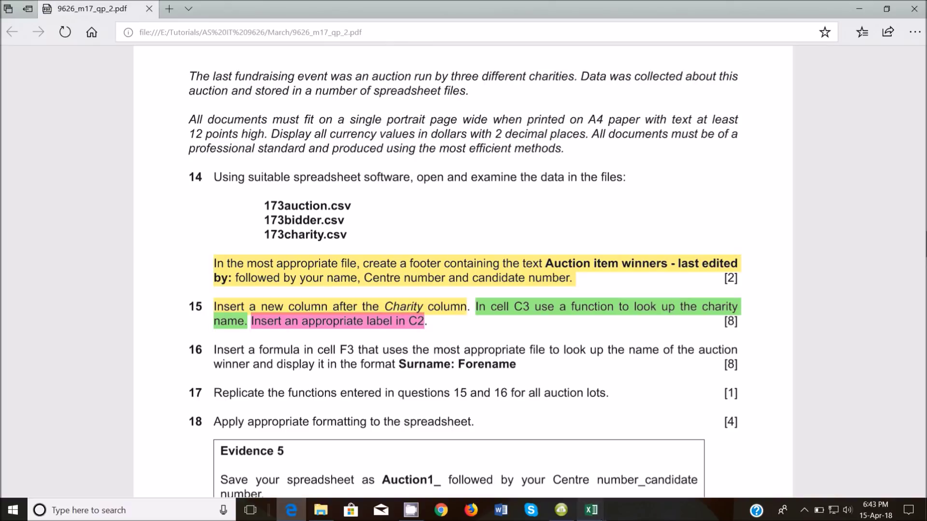
pyautogui.moveTo(591, 511)
pyautogui.click(481, 466)
pyautogui.moveTo(21, 132); pyautogui.dragTo(63, 159)
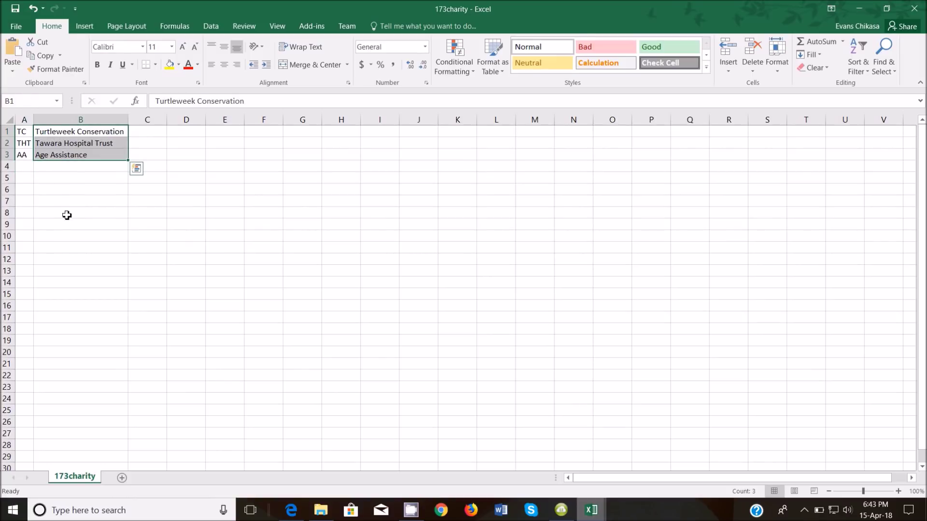
pyautogui.click(25, 135)
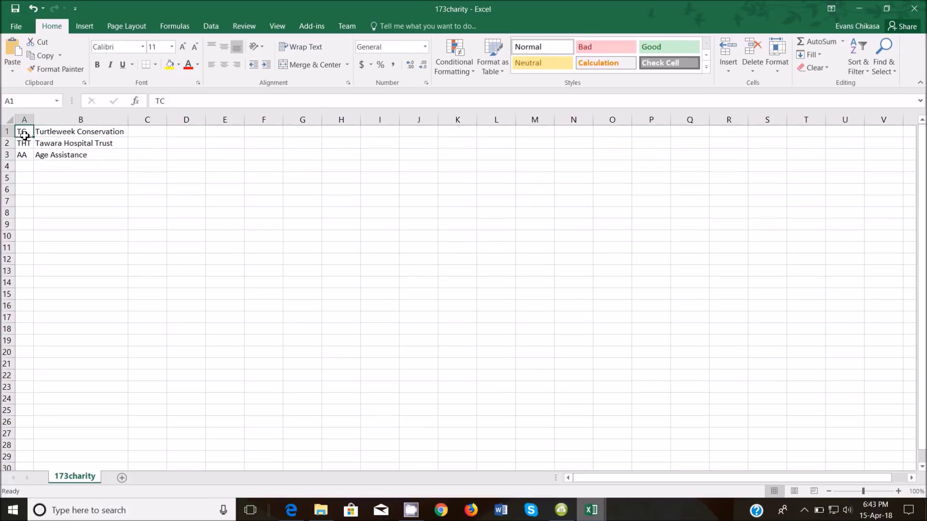
pyautogui.click(25, 143)
pyautogui.click(25, 154)
pyautogui.click(26, 143)
pyautogui.click(24, 131)
pyautogui.click(67, 132)
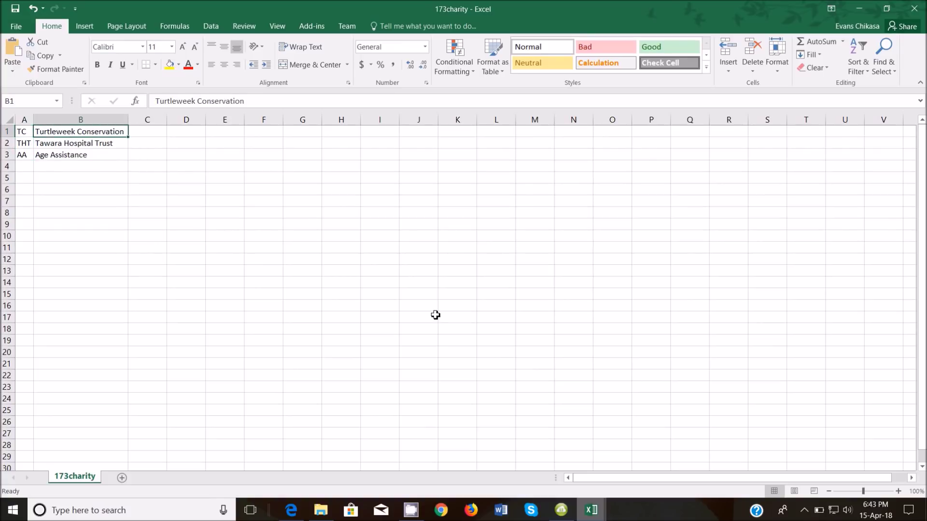
pyautogui.moveTo(591, 515)
pyautogui.click(550, 474)
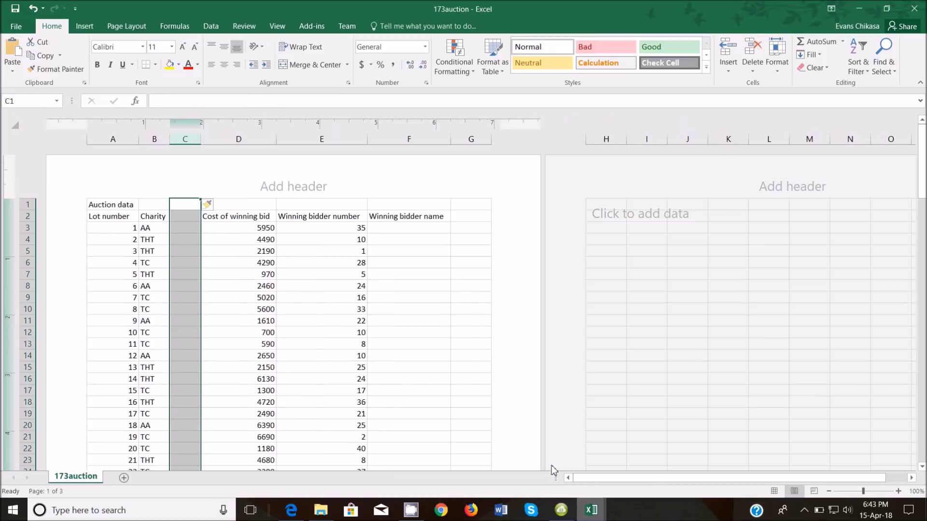
pyautogui.click(151, 229)
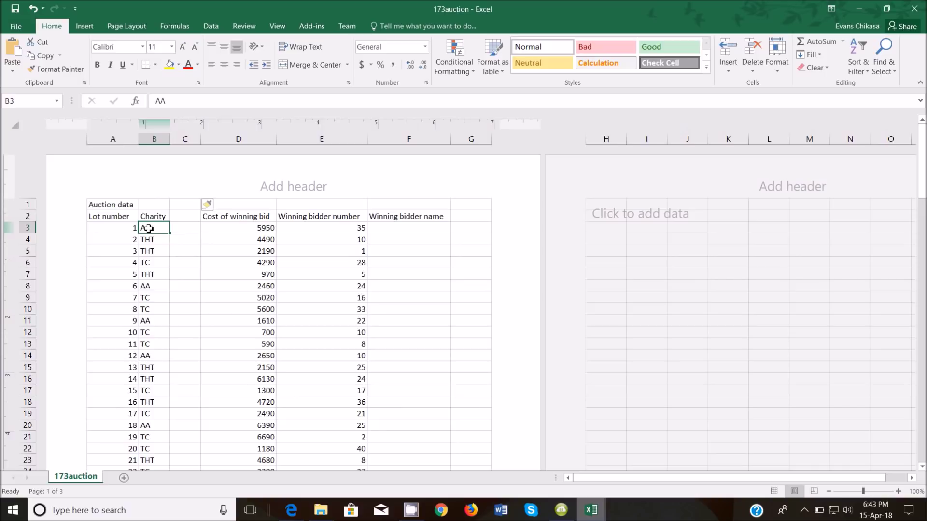
pyautogui.moveTo(591, 510)
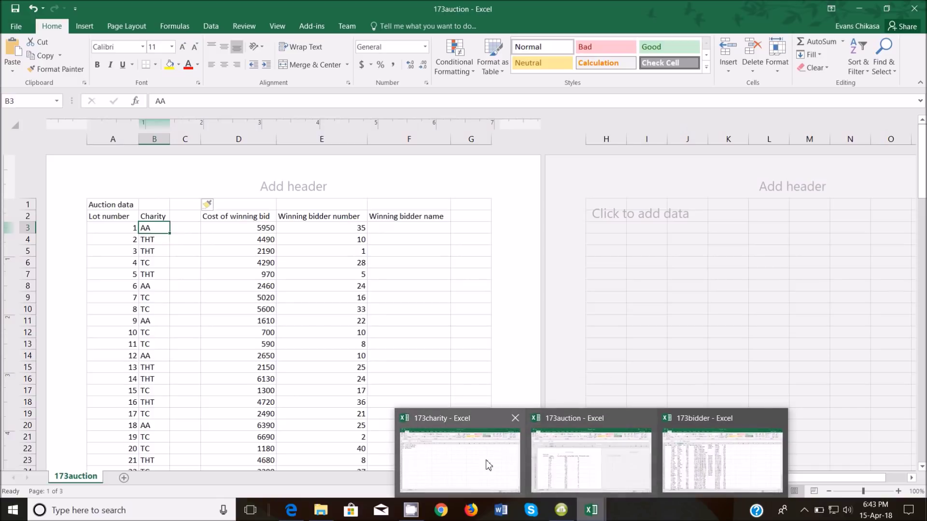
pyautogui.click(488, 465)
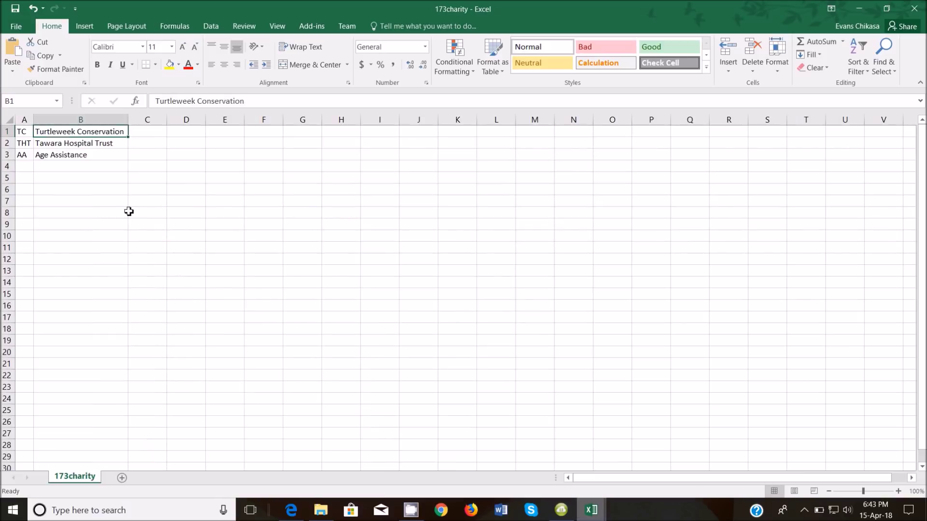
pyautogui.click(23, 156)
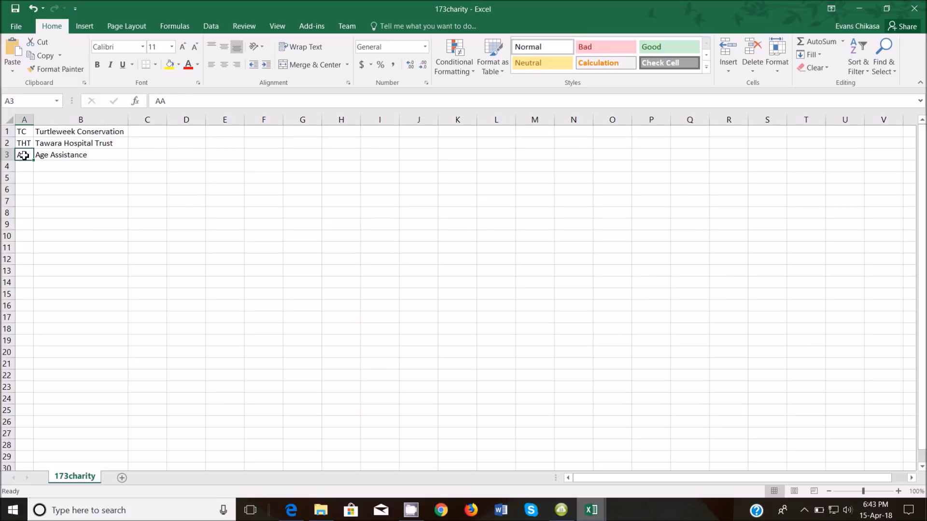
pyautogui.click(47, 156)
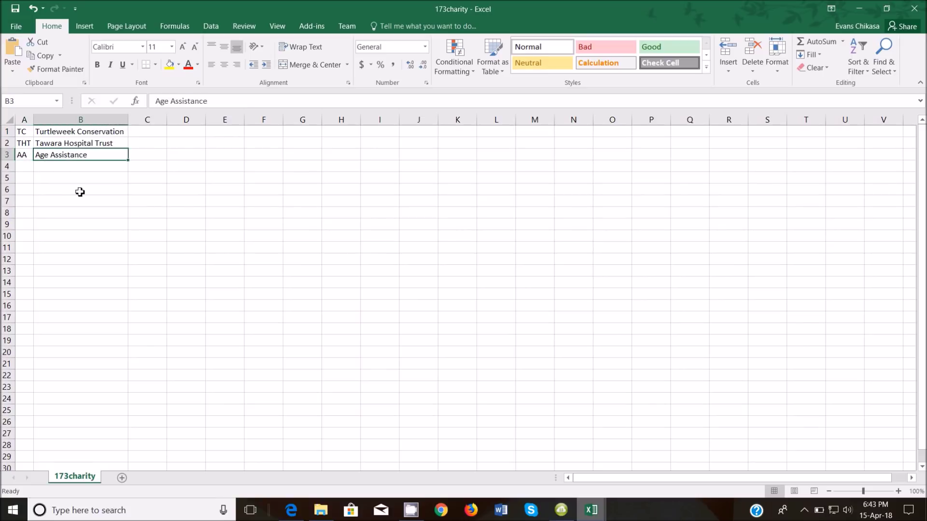
pyautogui.moveTo(589, 500)
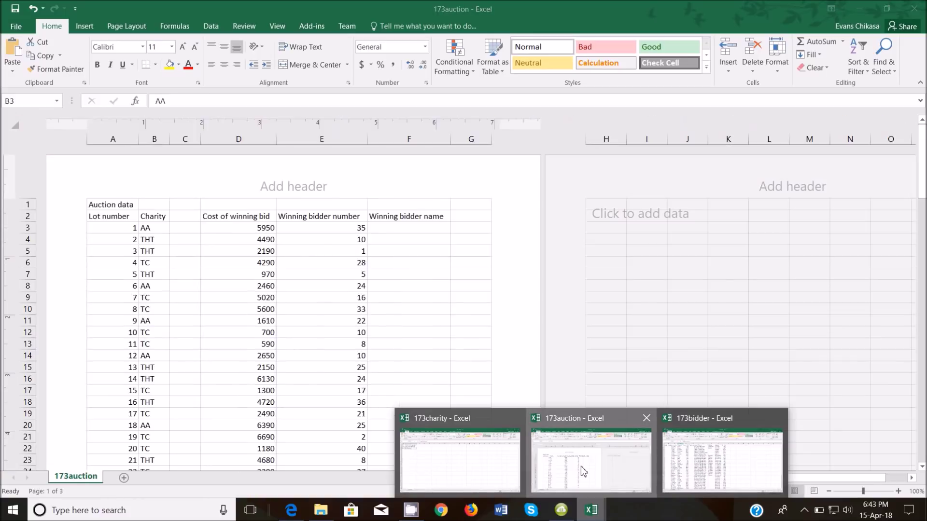
pyautogui.click(584, 476)
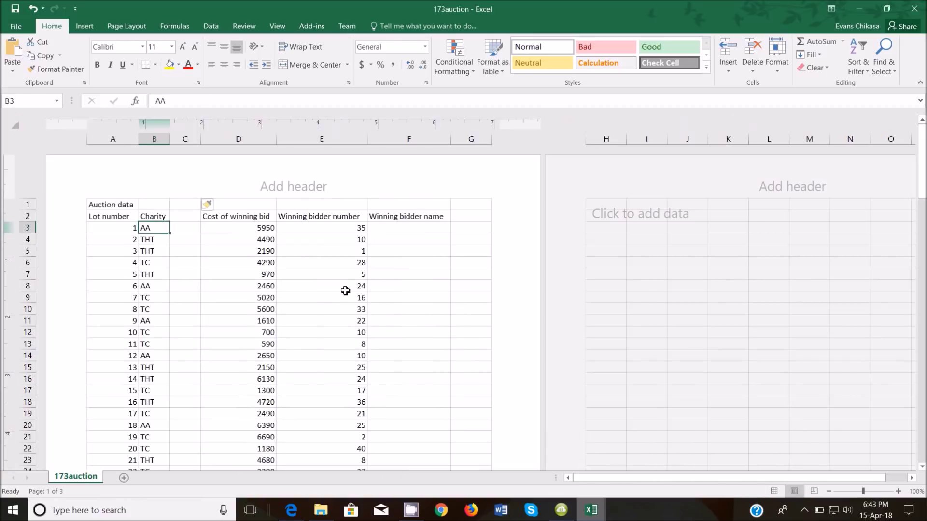
# Start a VLOOKUP in C3 with B3 as the lookup value
pyautogui.click(177, 229)
pyautogui.write('=vl')
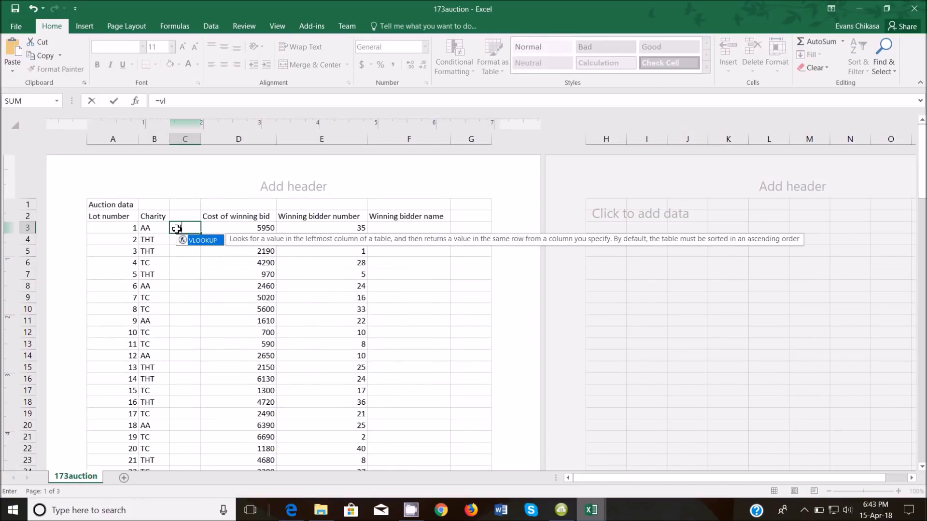
pyautogui.press('Tab')
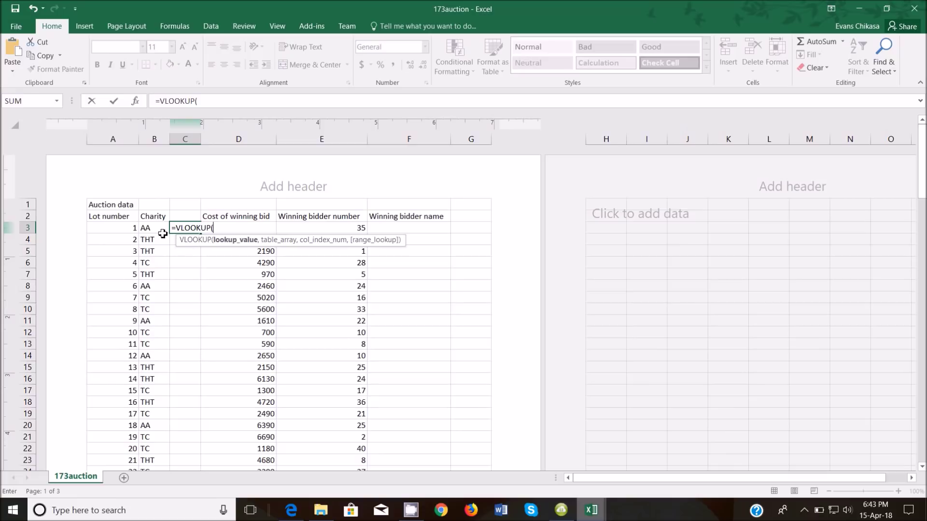
pyautogui.click(148, 228)
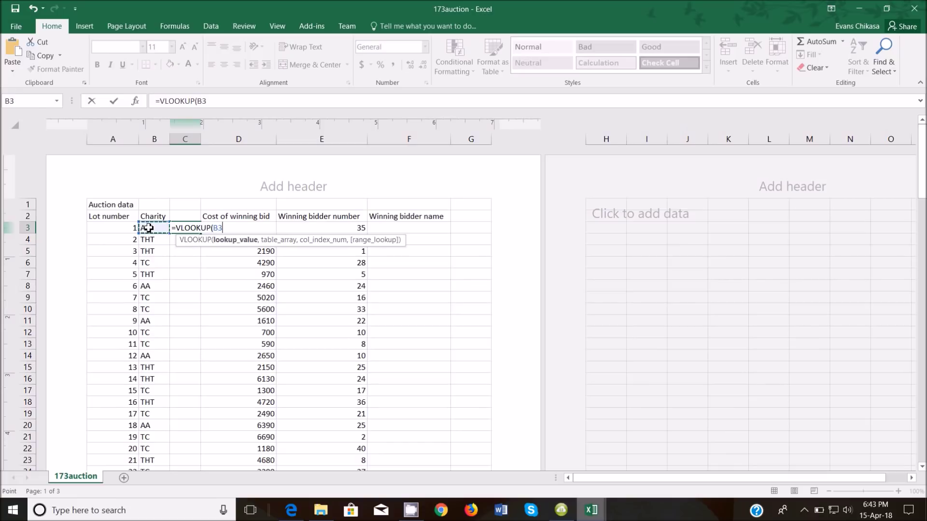
pyautogui.write(',')
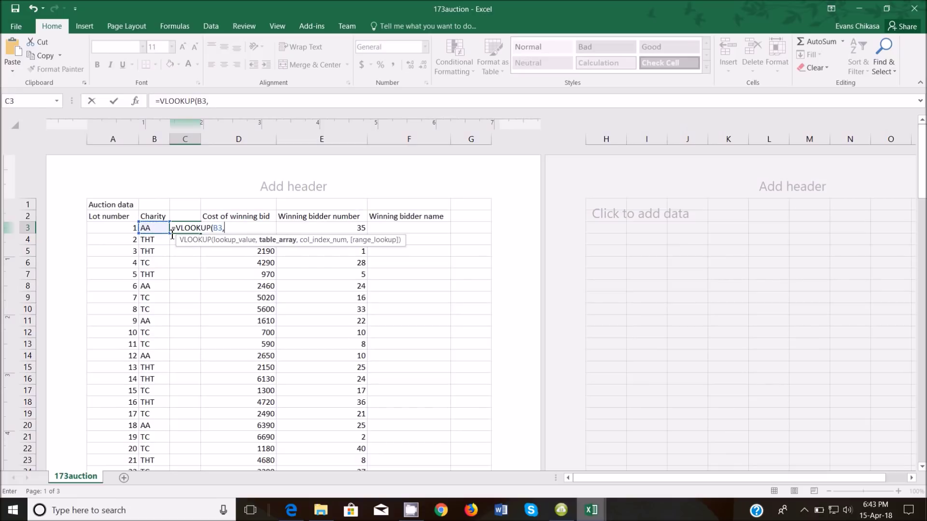
# Finish it with 173charity's $A$1:$B$3, column 2, FALSE, and autofit column C
pyautogui.moveTo(590, 510)
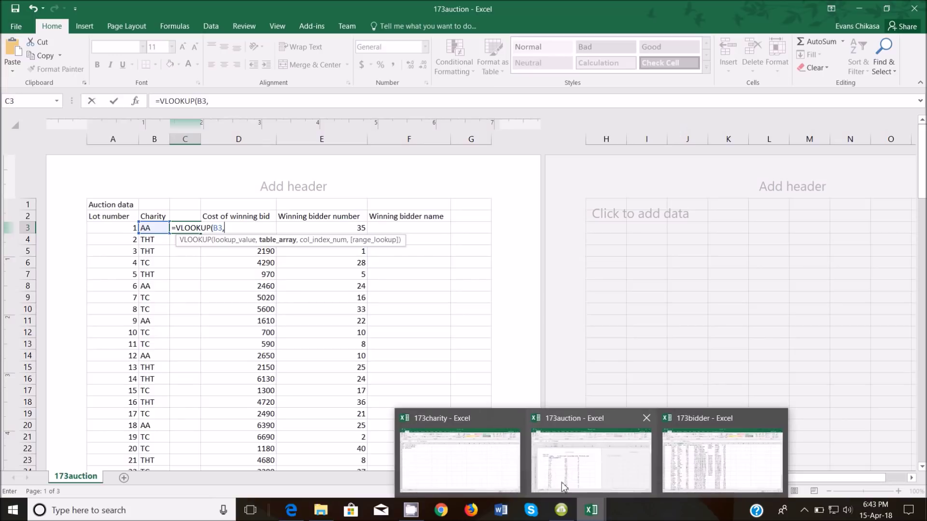
pyautogui.click(447, 442)
pyautogui.moveTo(24, 131); pyautogui.dragTo(70, 153)
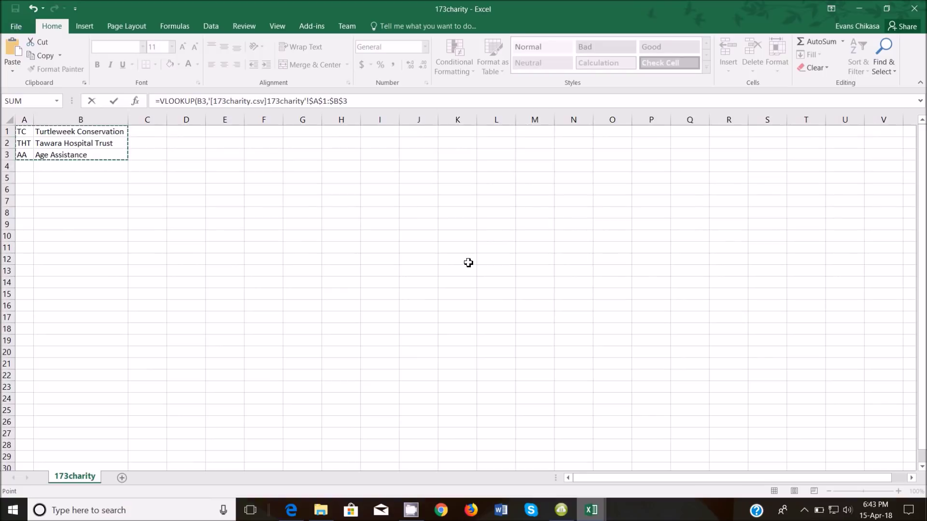
pyautogui.click(381, 101)
pyautogui.write(',')
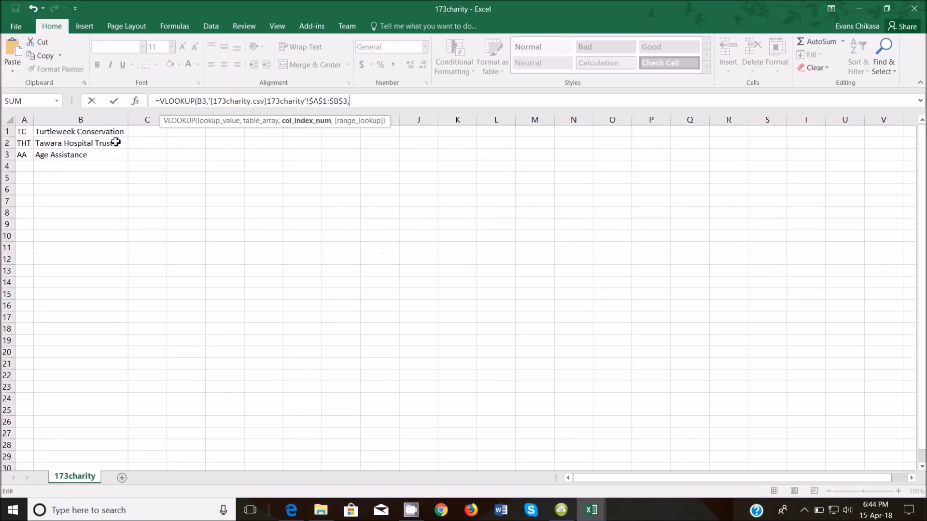
pyautogui.write('2,Fa')
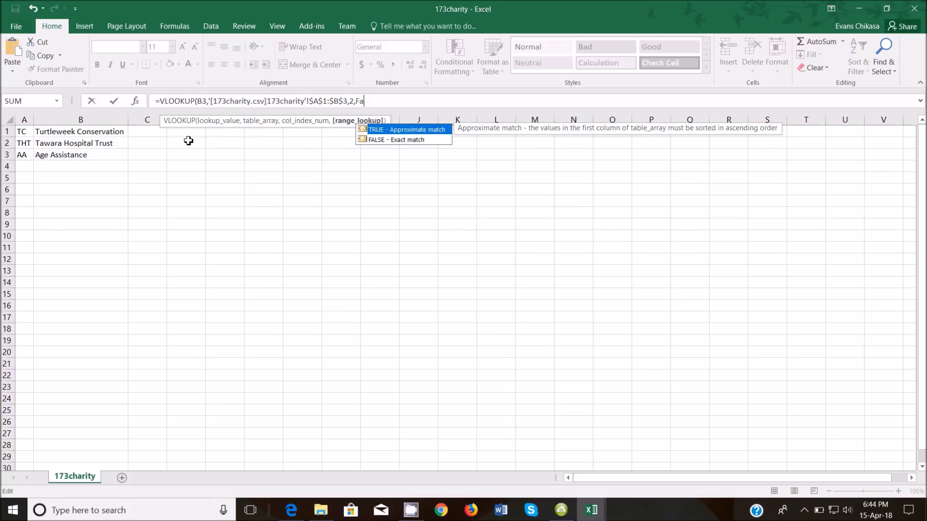
pyautogui.write('lse)')
pyautogui.press('Return')
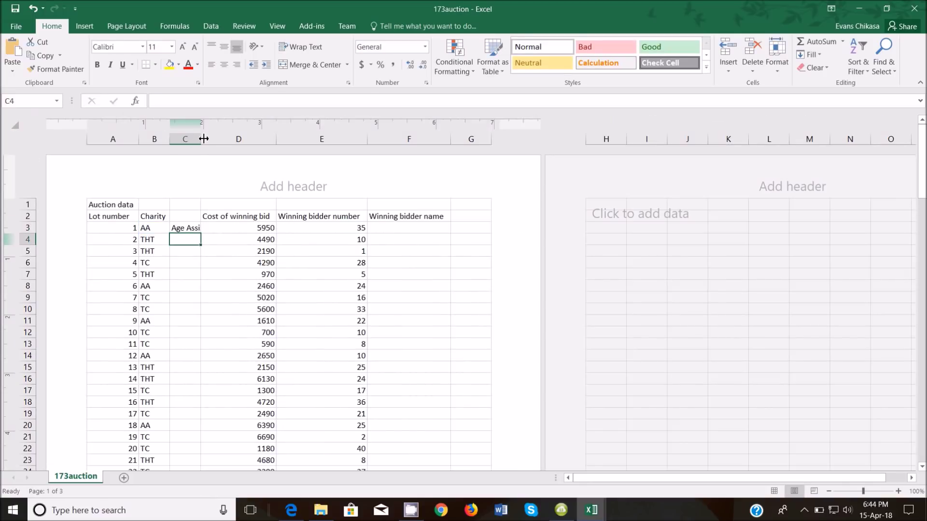
pyautogui.doubleClick(203, 138)
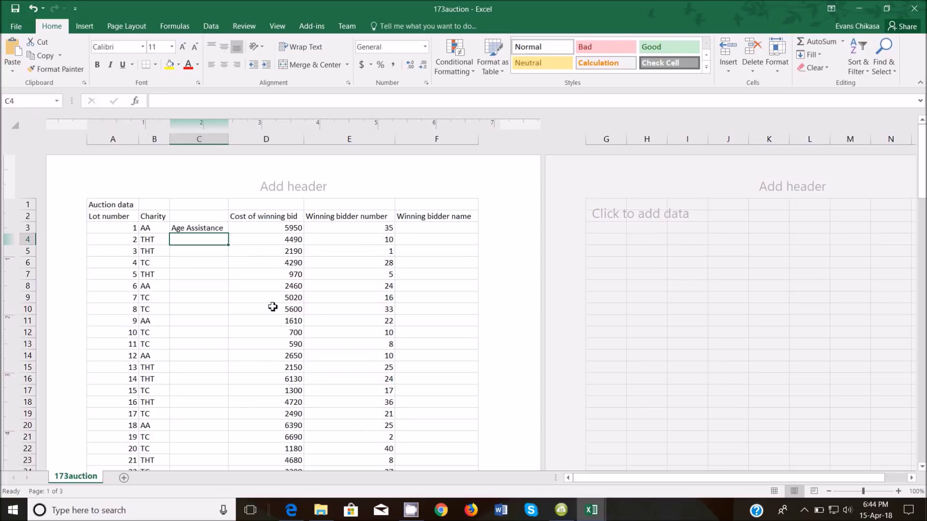
# Type 'Charity name' into cell C2 of 173auction, then go back to the question paper
pyautogui.moveTo(315, 512)
pyautogui.click(352, 439)
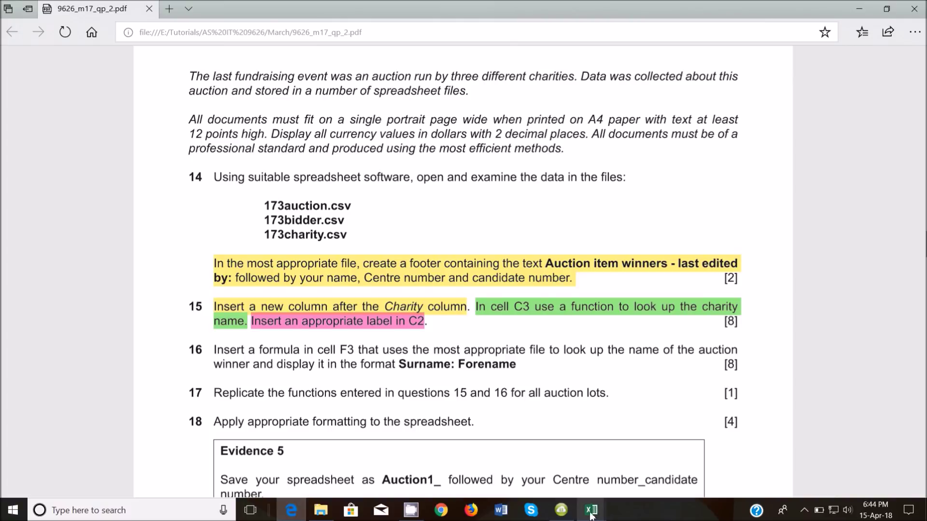
pyautogui.moveTo(590, 510)
pyautogui.click(565, 462)
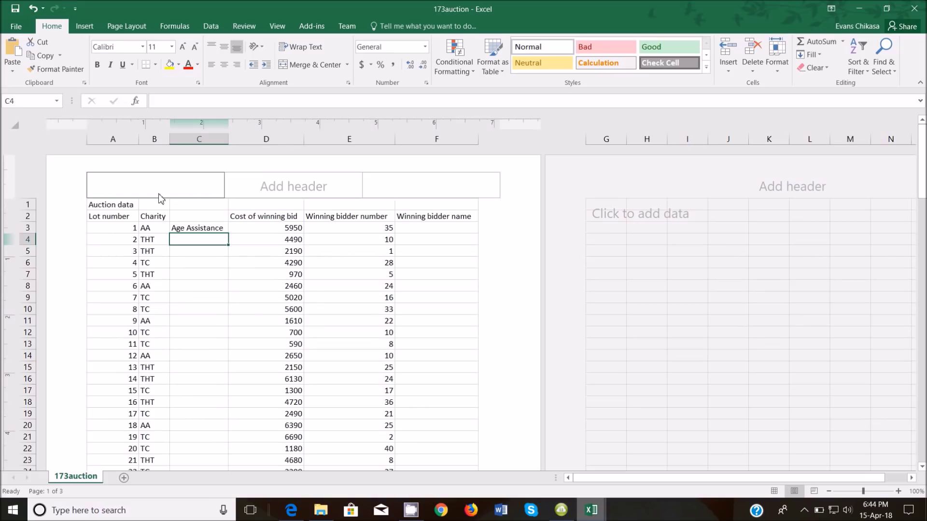
pyautogui.click(188, 217)
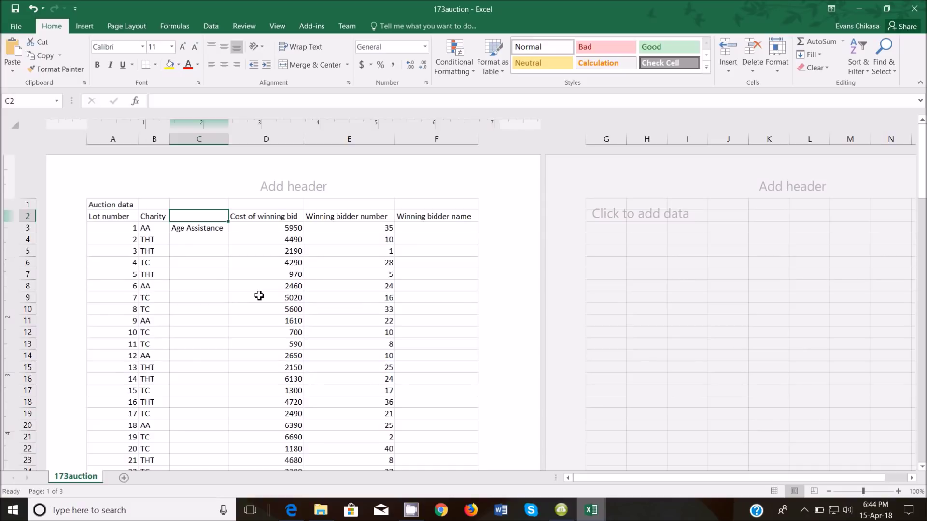
pyautogui.write('Charit')
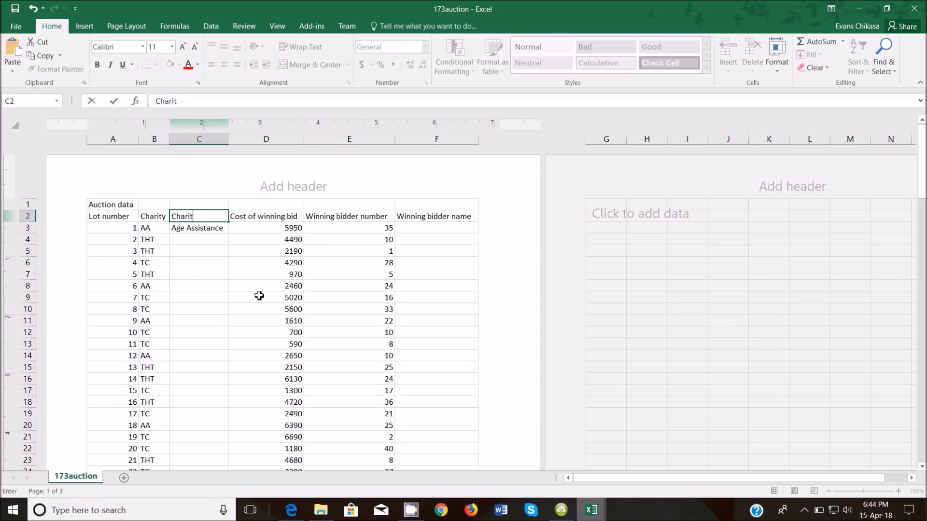
pyautogui.write('y name')
pyautogui.click(211, 249)
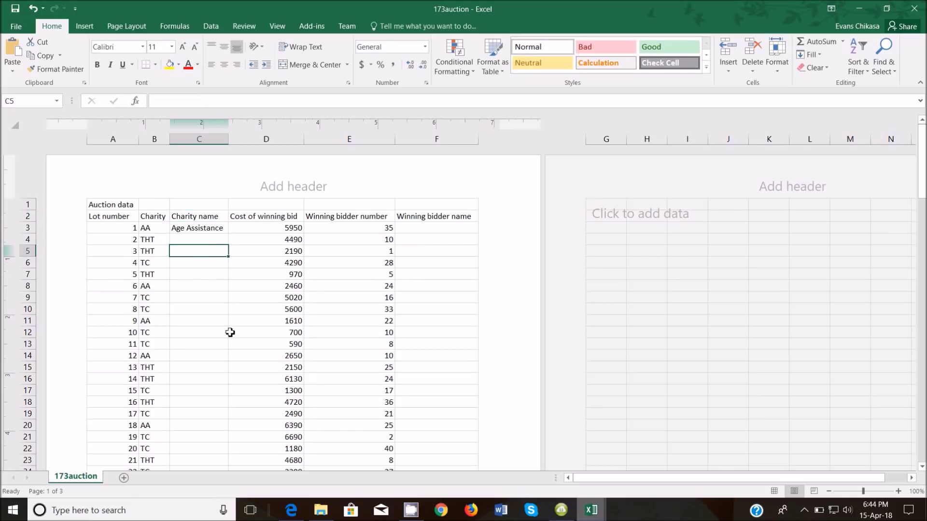
pyautogui.click(291, 510)
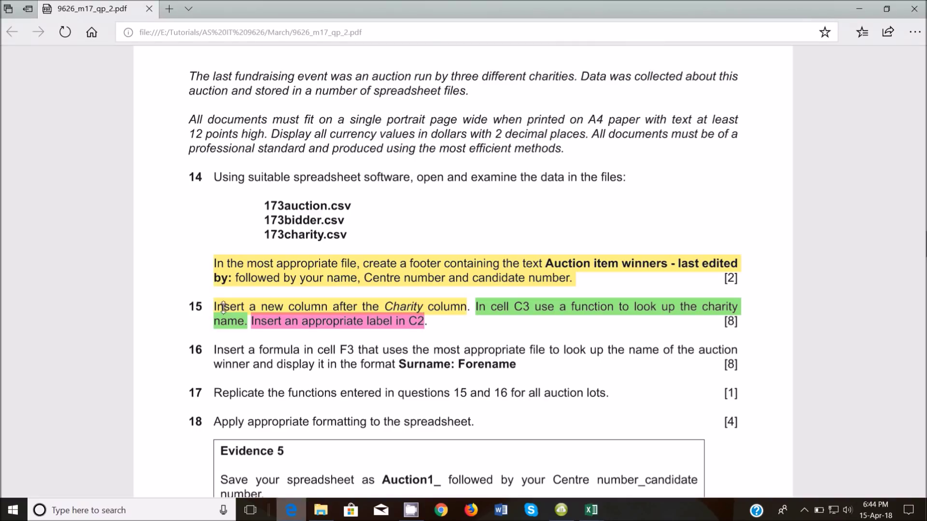
# Highlight the cell reference F3 in question 16 in yellow
pyautogui.scroll(-1, 233, 317)
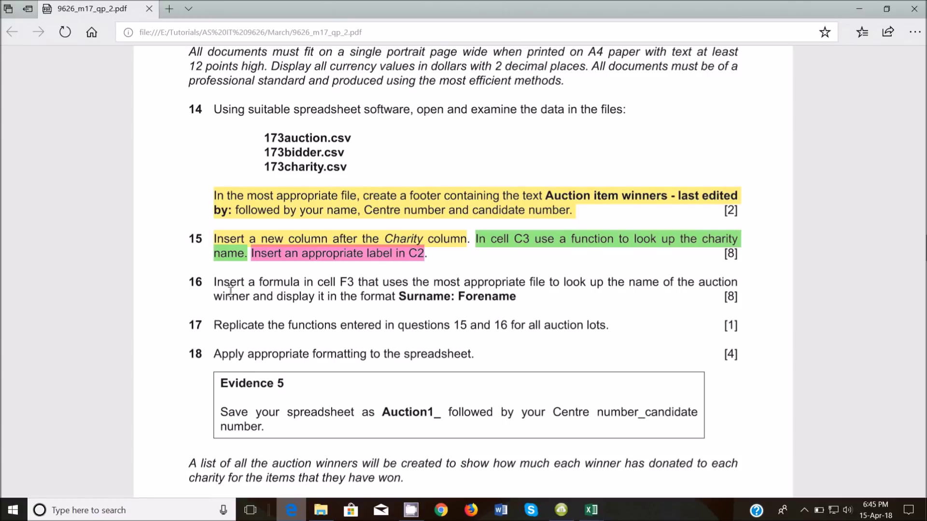
pyautogui.moveTo(217, 281); pyautogui.dragTo(450, 279)
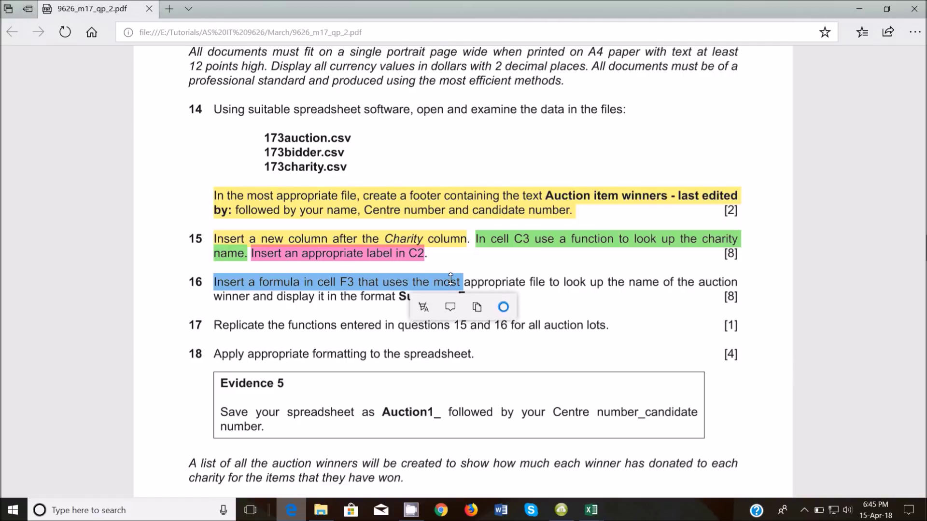
pyautogui.click(351, 280)
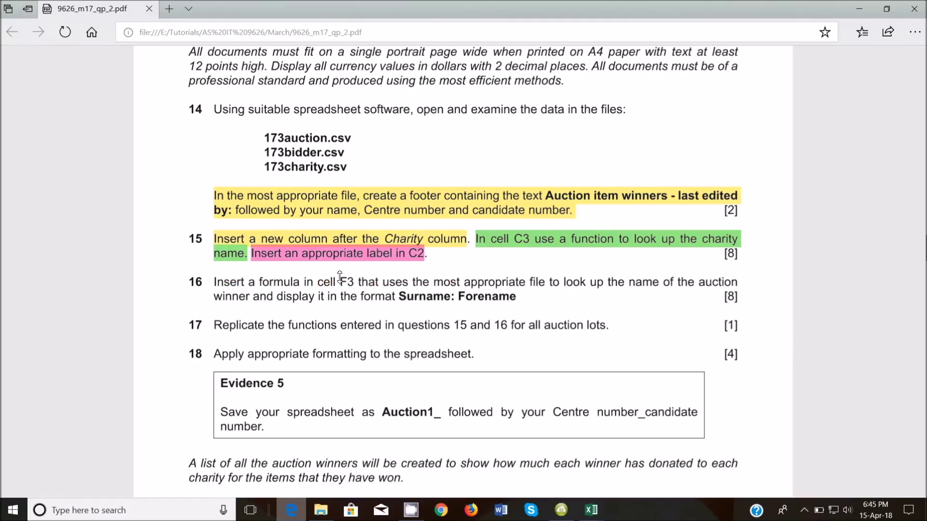
pyautogui.doubleClick(345, 282)
pyautogui.click(318, 305)
pyautogui.click(316, 331)
# Highlight the phrase 'auction winner' in green
pyautogui.moveTo(466, 286); pyautogui.dragTo(719, 281)
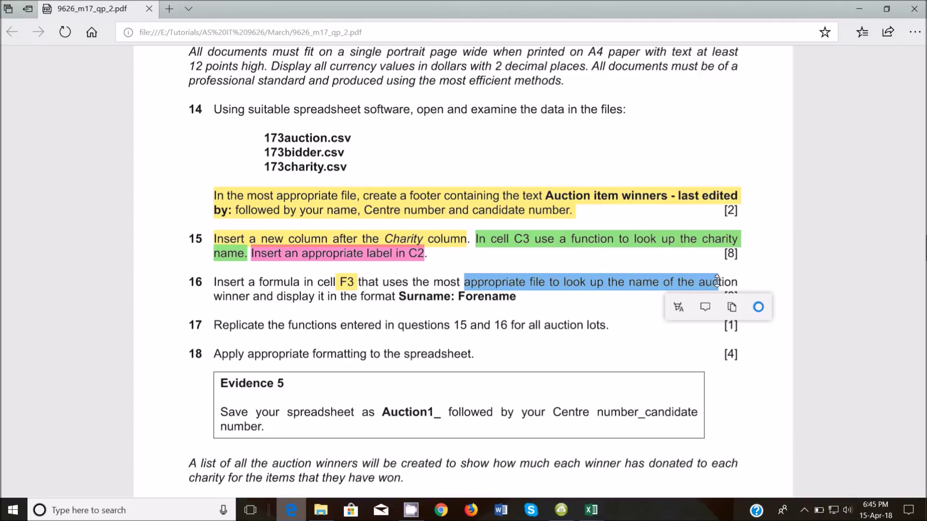
pyautogui.click(360, 331)
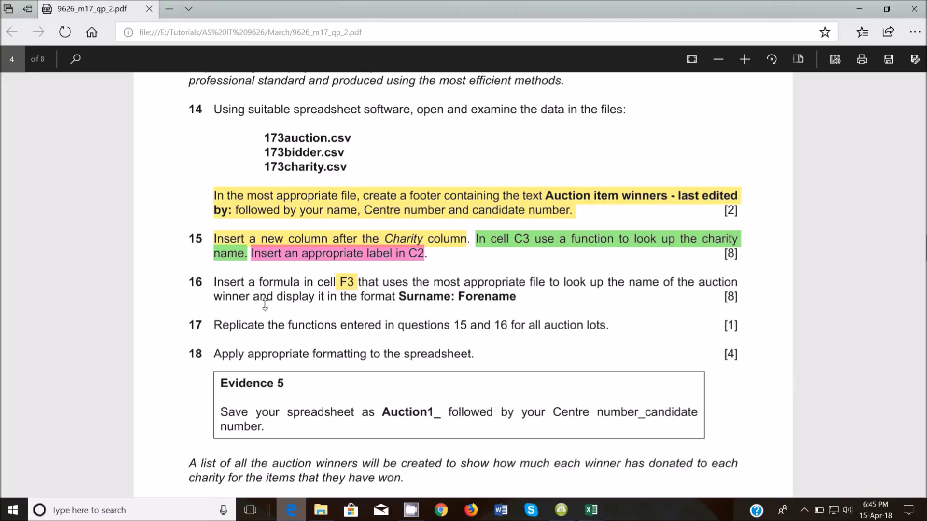
pyautogui.moveTo(278, 298); pyautogui.dragTo(392, 299)
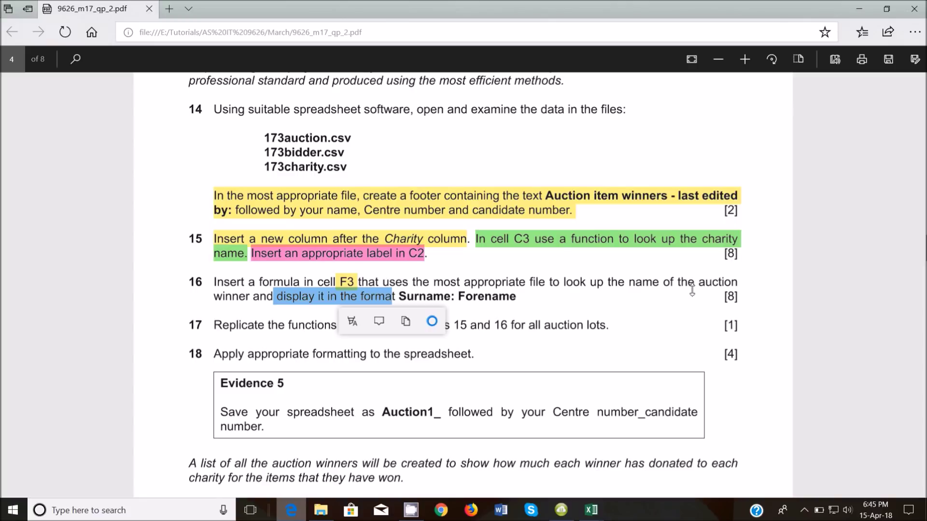
pyautogui.moveTo(207, 304); pyautogui.dragTo(254, 300)
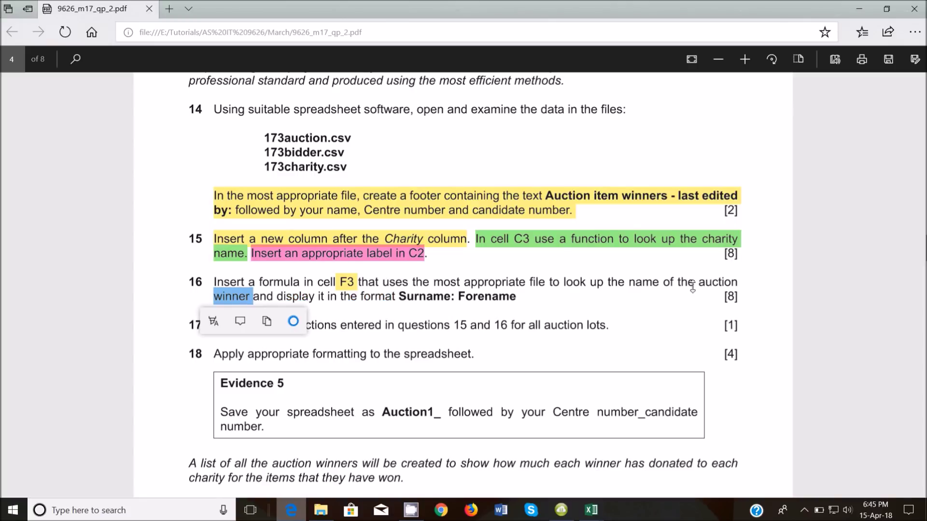
pyautogui.moveTo(701, 282); pyautogui.dragTo(253, 307)
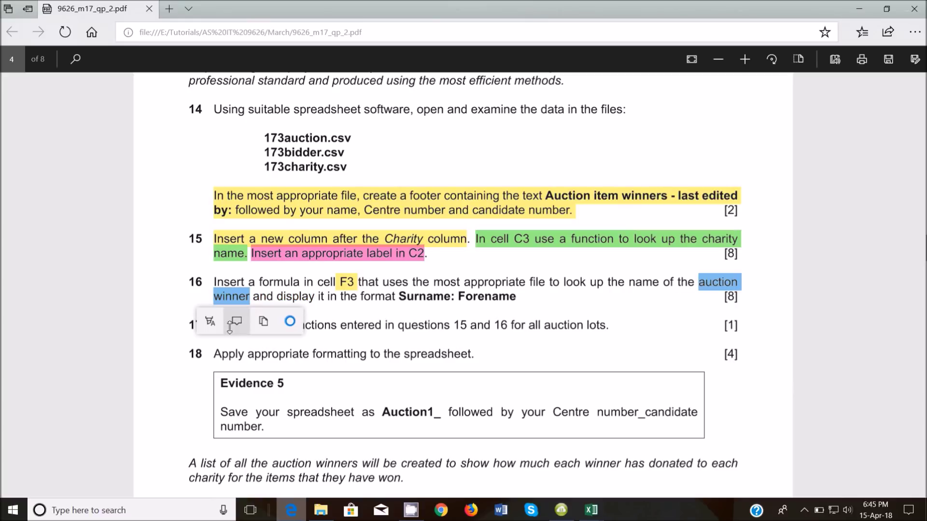
pyautogui.click(210, 321)
pyautogui.click(211, 374)
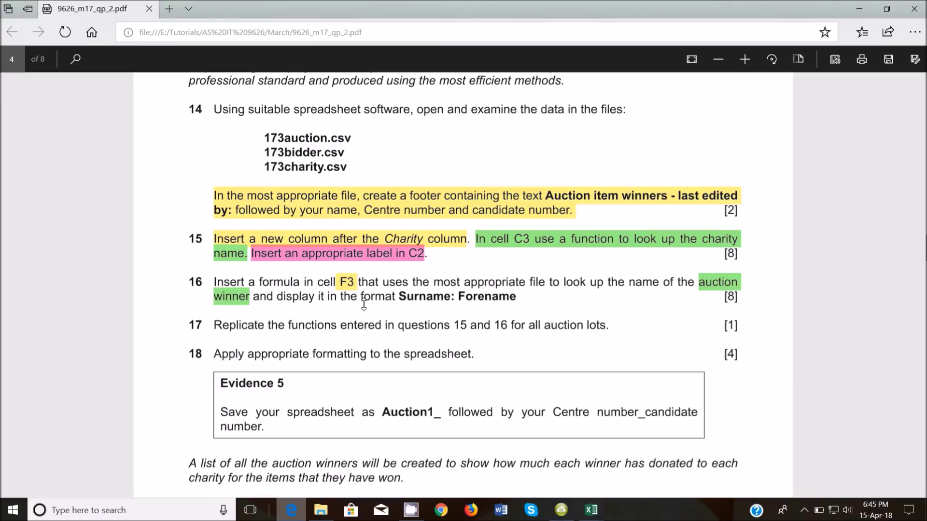
# Highlight the 'Surname: Forename' format text in pink
pyautogui.doubleClick(416, 292)
pyautogui.moveTo(416, 293); pyautogui.dragTo(507, 302)
pyautogui.click(480, 321)
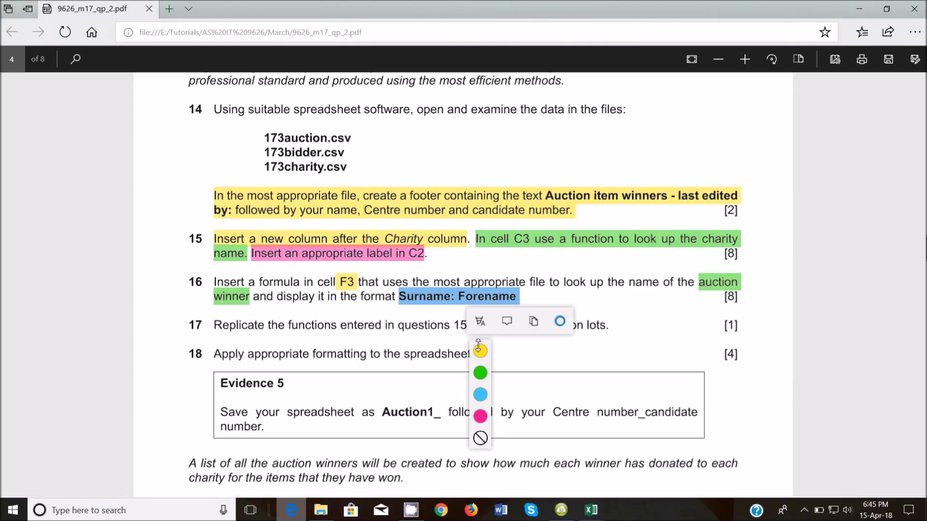
pyautogui.click(480, 417)
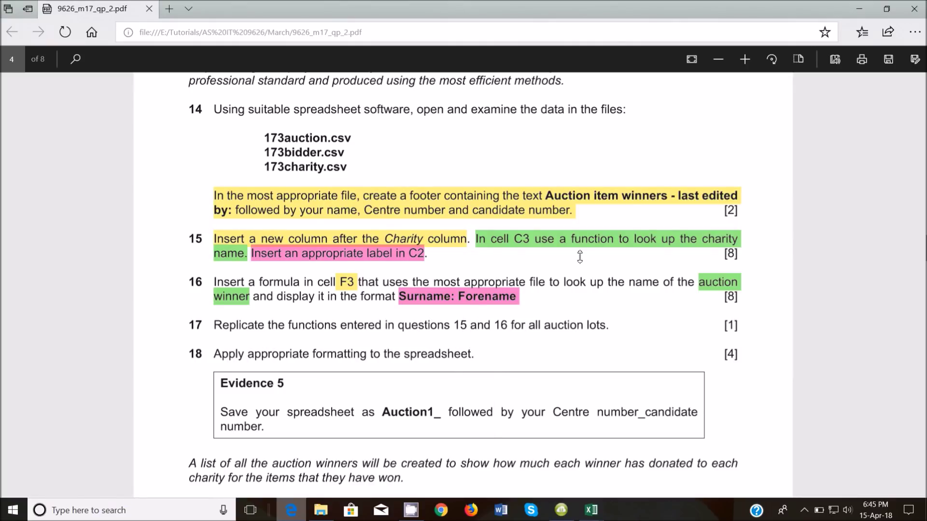
pyautogui.doubleClick(575, 284)
pyautogui.click(561, 263)
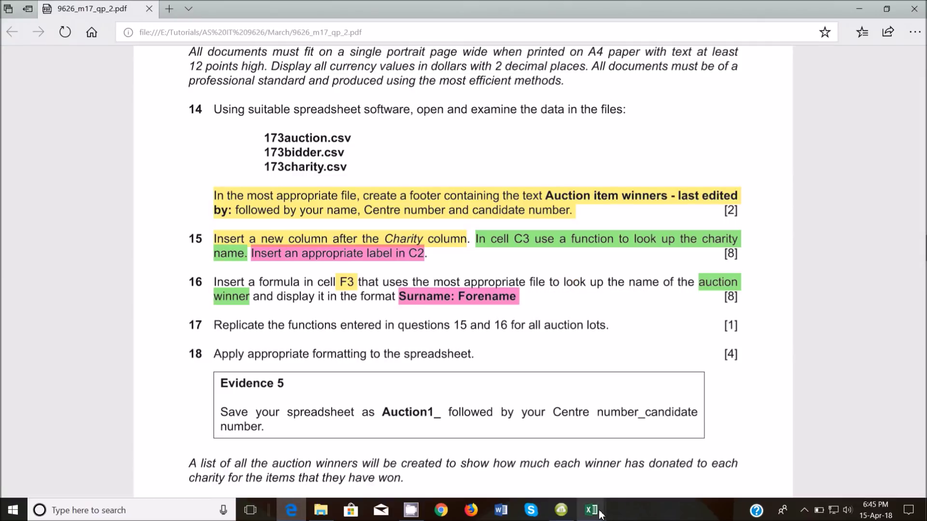
# Look over the bidder numbers in A2:A28 of the 173bidder workbook
pyautogui.moveTo(600, 511)
pyautogui.click(593, 463)
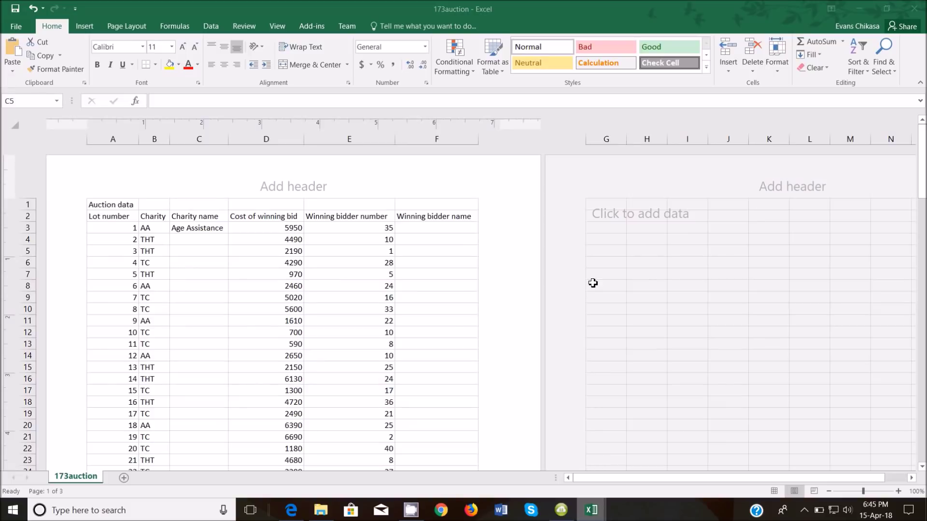
pyautogui.click(424, 226)
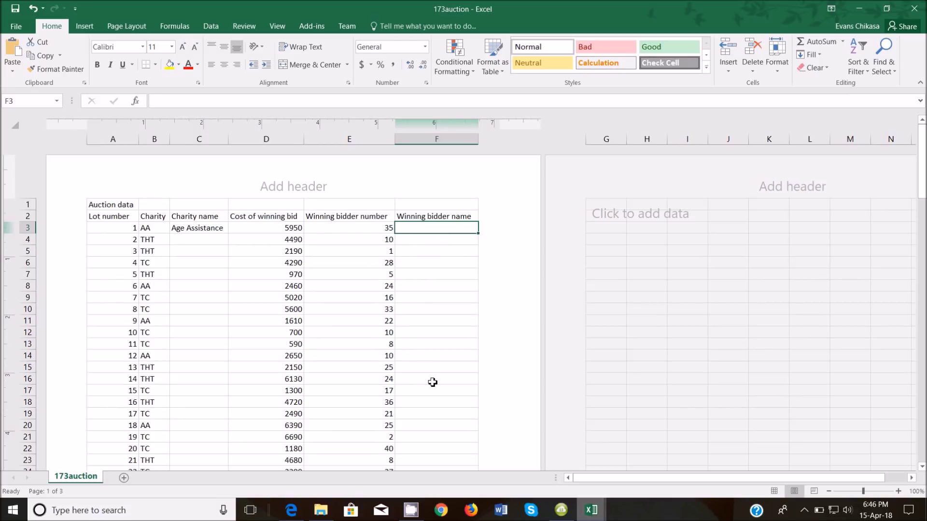
pyautogui.moveTo(599, 515)
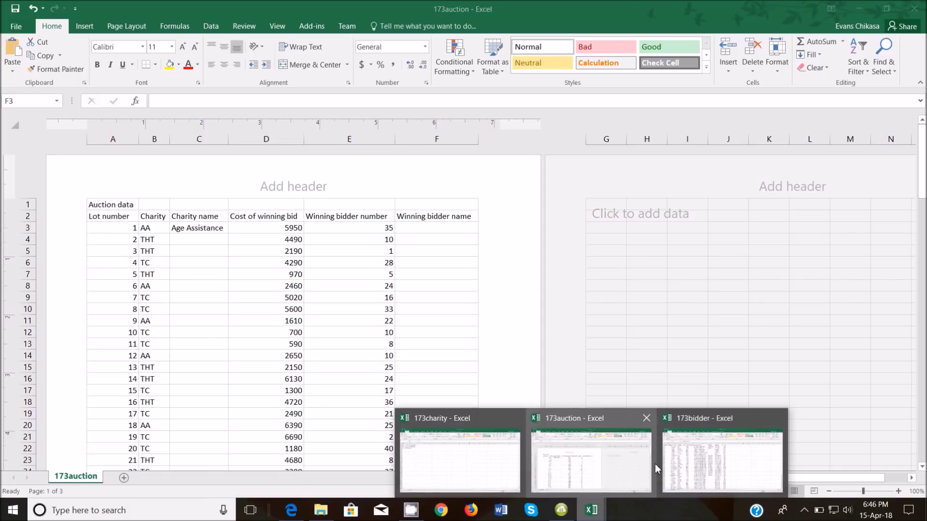
pyautogui.moveTo(715, 445)
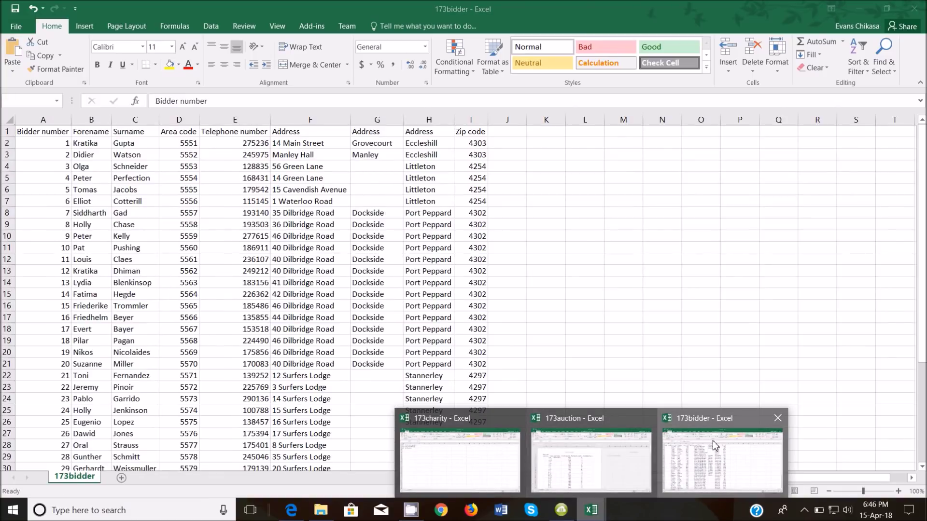
pyautogui.click(715, 445)
pyautogui.hotkey('ctrl', 'a')
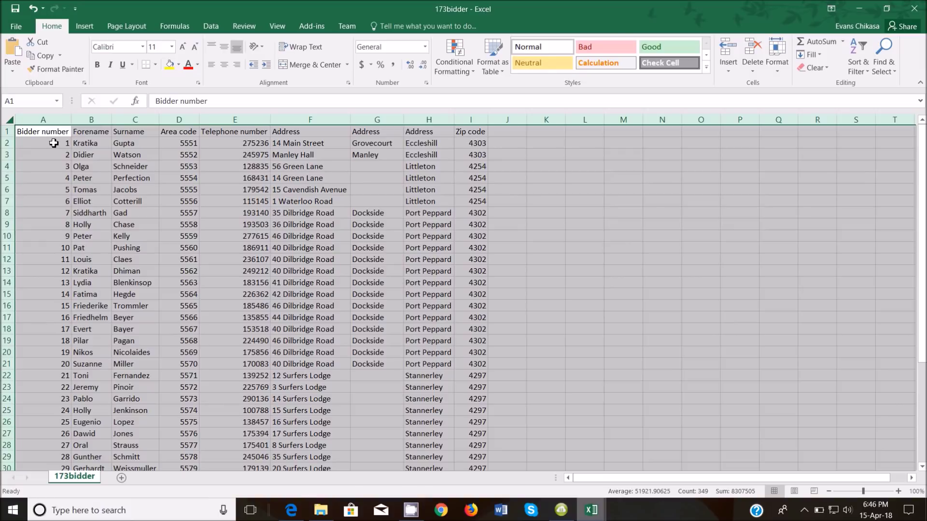
pyautogui.moveTo(53, 143); pyautogui.dragTo(65, 459)
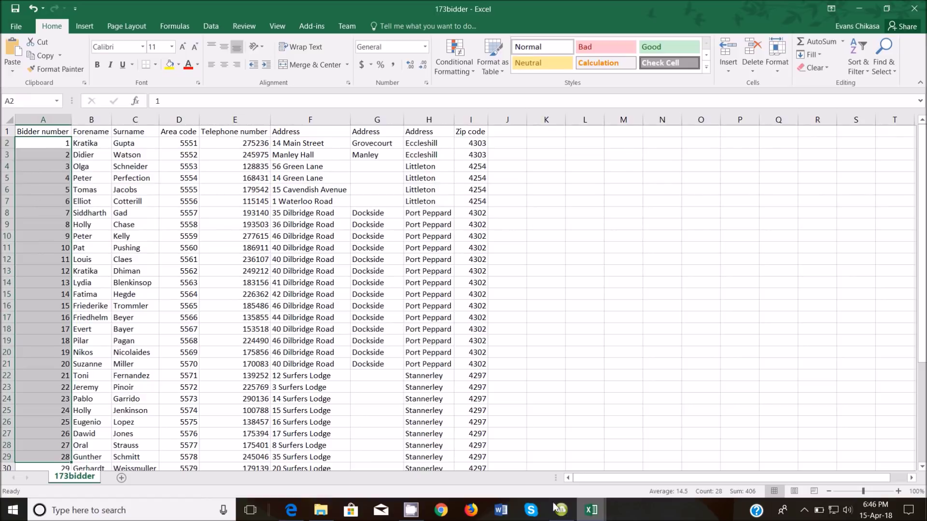
# Compare them with 173auction's winning bidder numbers in column E, then select F3
pyautogui.moveTo(591, 510)
pyautogui.click(568, 439)
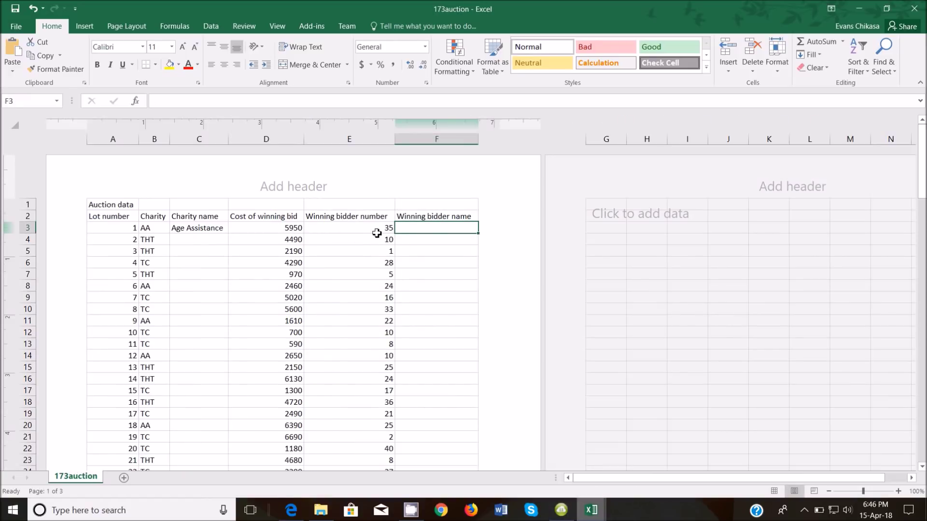
pyautogui.moveTo(379, 228); pyautogui.dragTo(353, 402)
pyautogui.moveTo(369, 227); pyautogui.dragTo(369, 228)
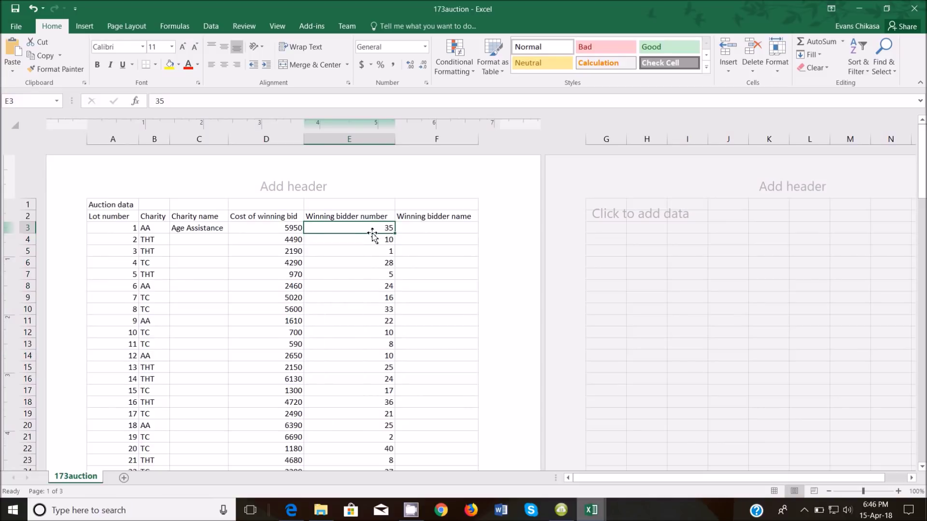
pyautogui.click(419, 230)
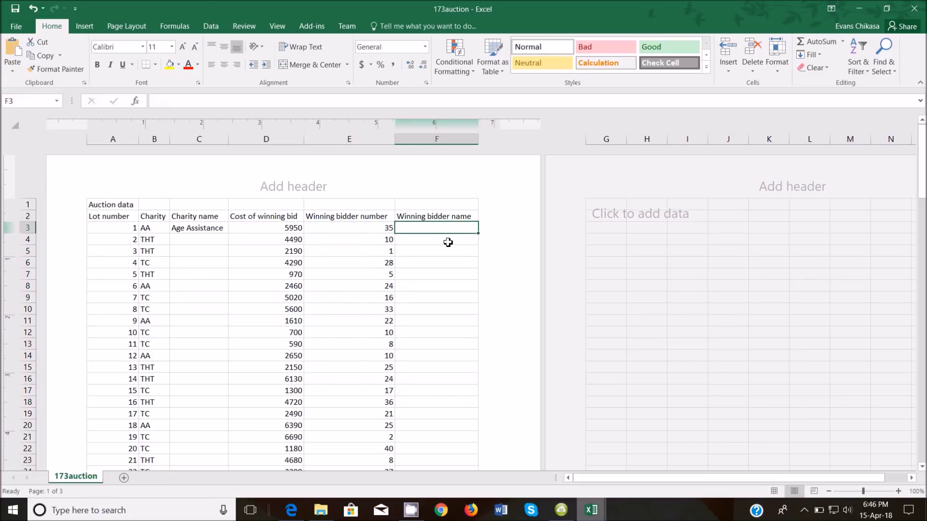
# Start a VLOOKUP in F3 using E3 as the lookup value
pyautogui.write('=vl')
pyautogui.doubleClick(417, 240)
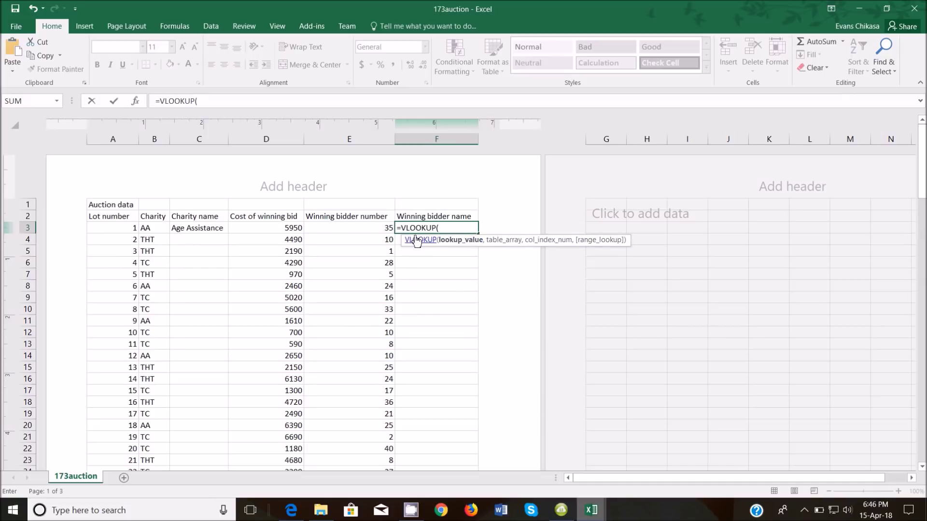
pyautogui.click(379, 230)
pyautogui.moveTo(599, 519)
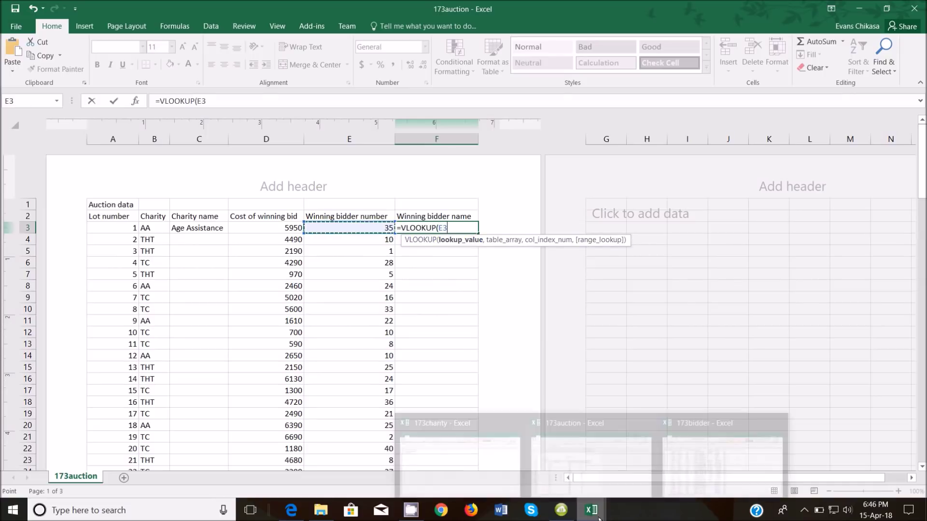
pyautogui.write(',')
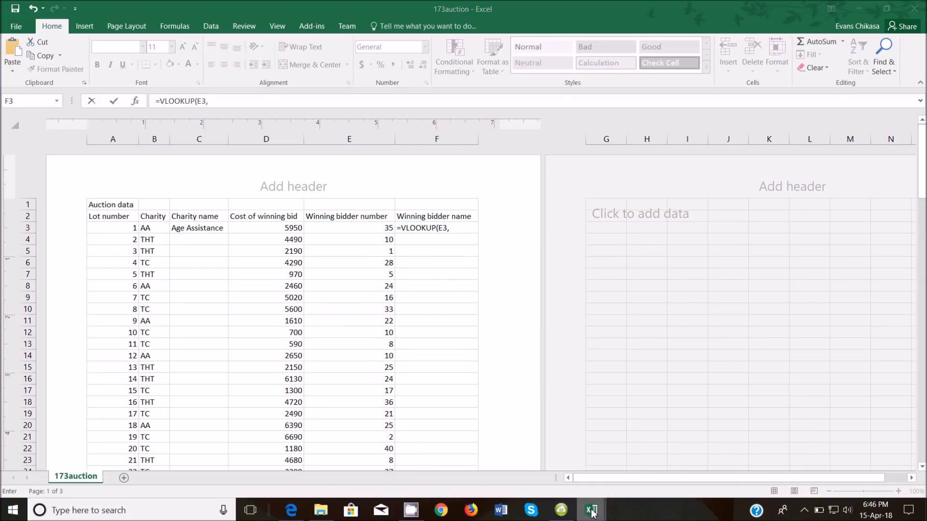
# Finish it with lookup range '173bidder.csv'!$A$2:$I$41, column 3, FALSE, so F3 shows Wexler
pyautogui.click(704, 461)
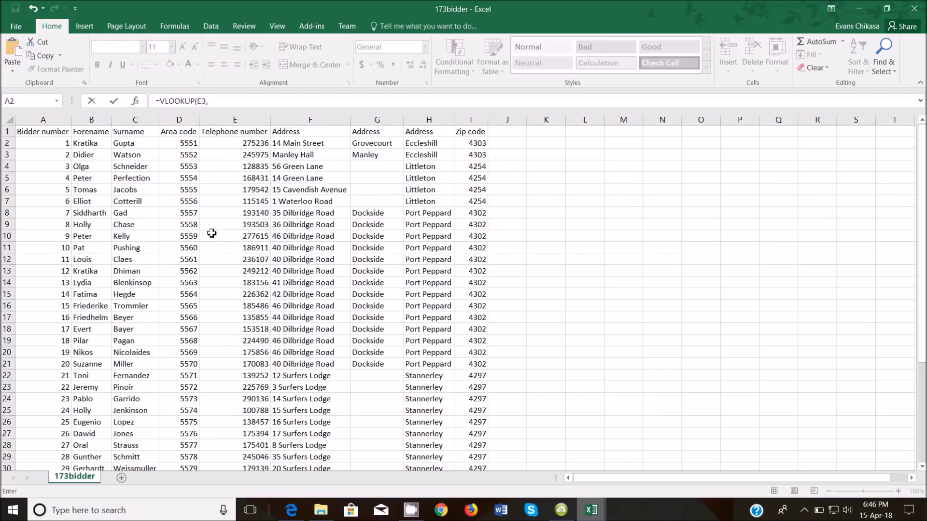
pyautogui.moveTo(54, 146); pyautogui.dragTo(473, 437)
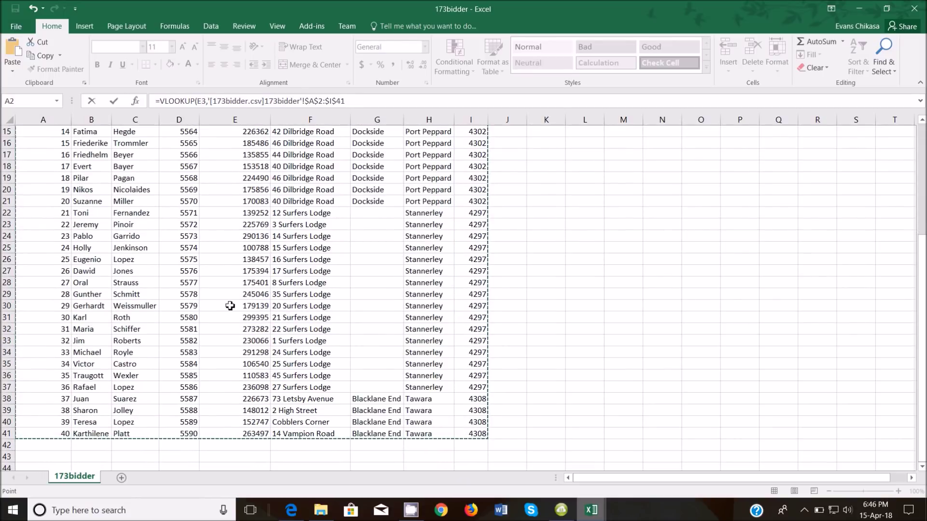
pyautogui.scroll(5, 230, 305)
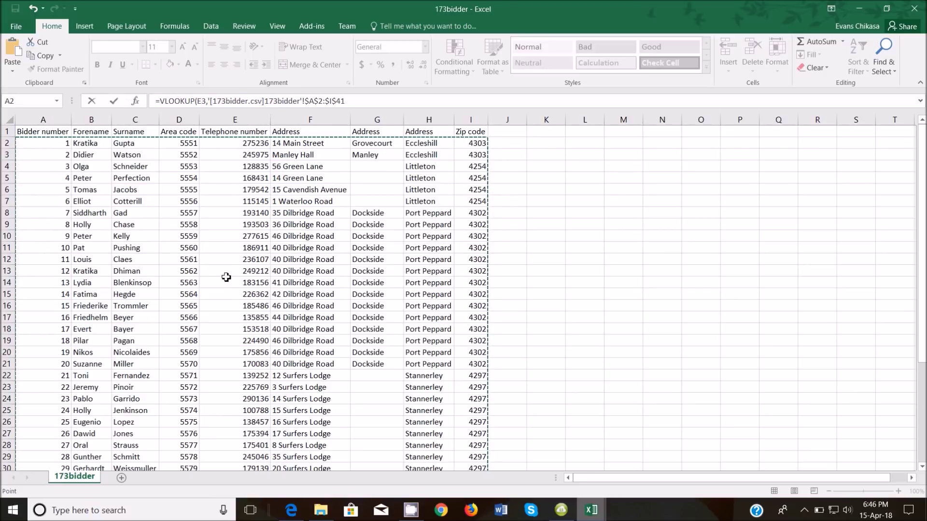
pyautogui.click(359, 101)
pyautogui.write(',')
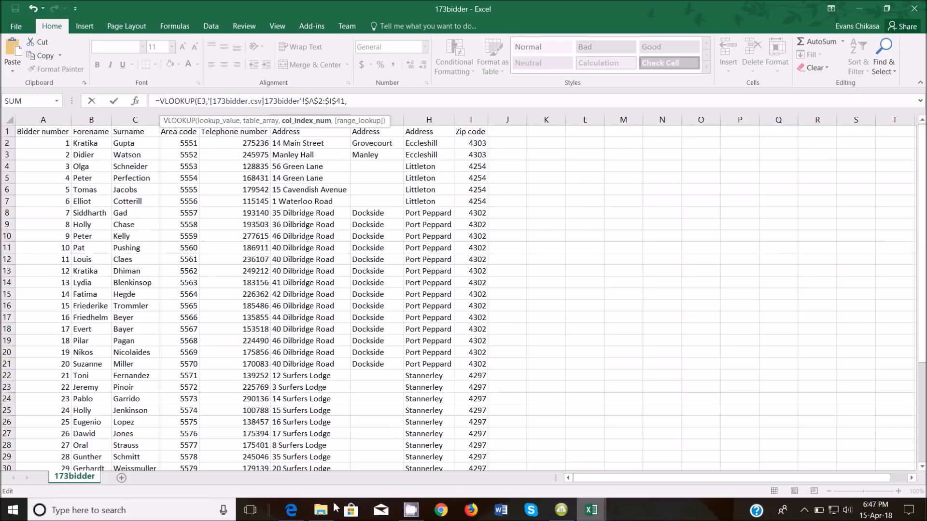
pyautogui.click(292, 509)
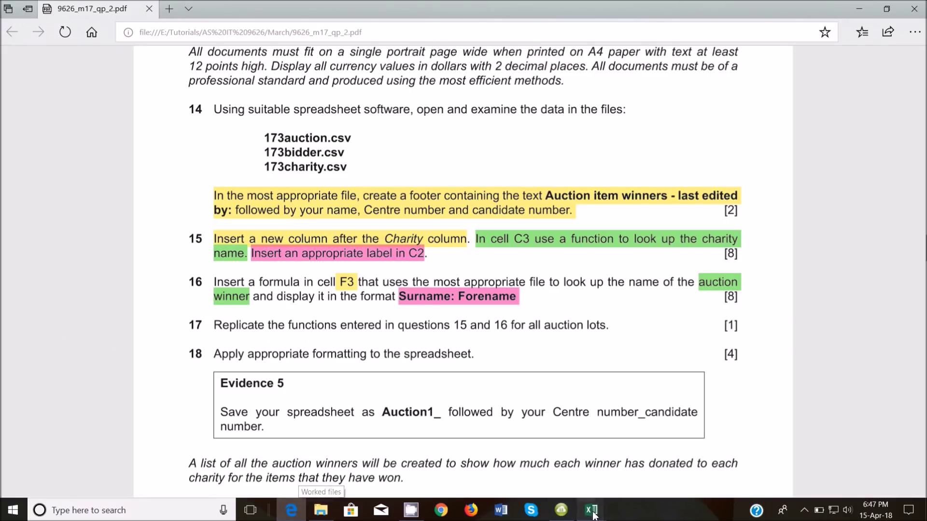
pyautogui.moveTo(591, 509)
pyautogui.click(676, 444)
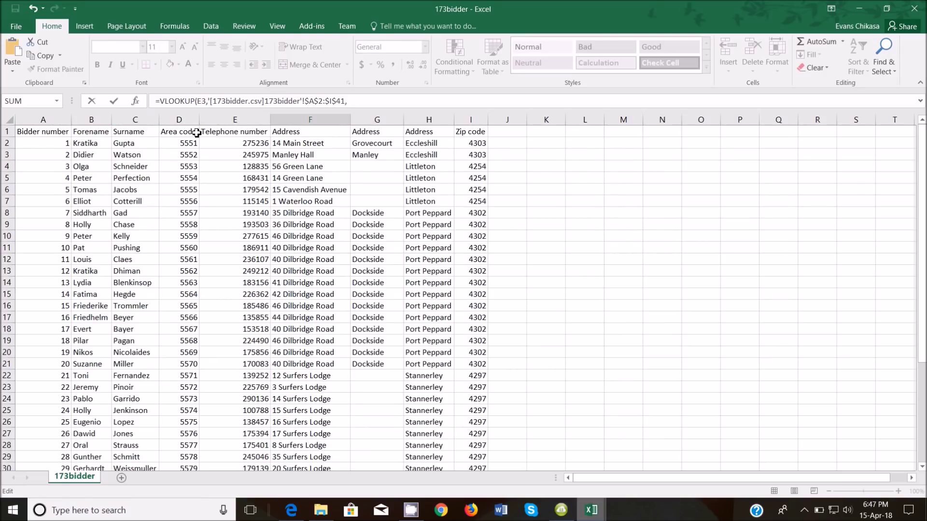
pyautogui.click(385, 101)
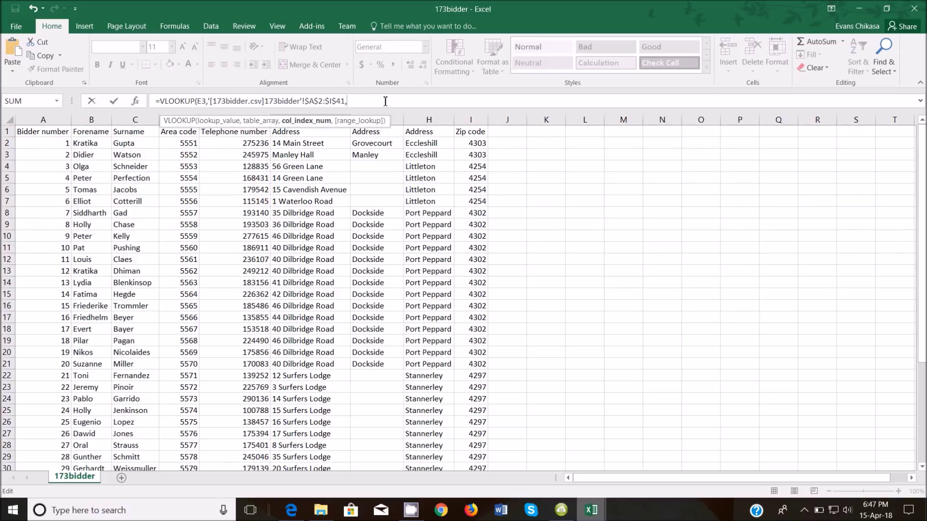
pyautogui.write(',')
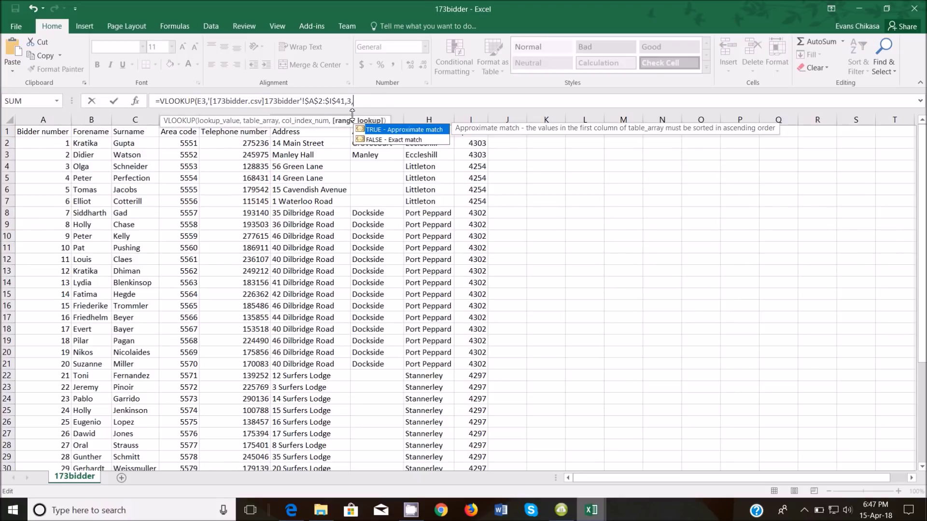
pyautogui.write('False)')
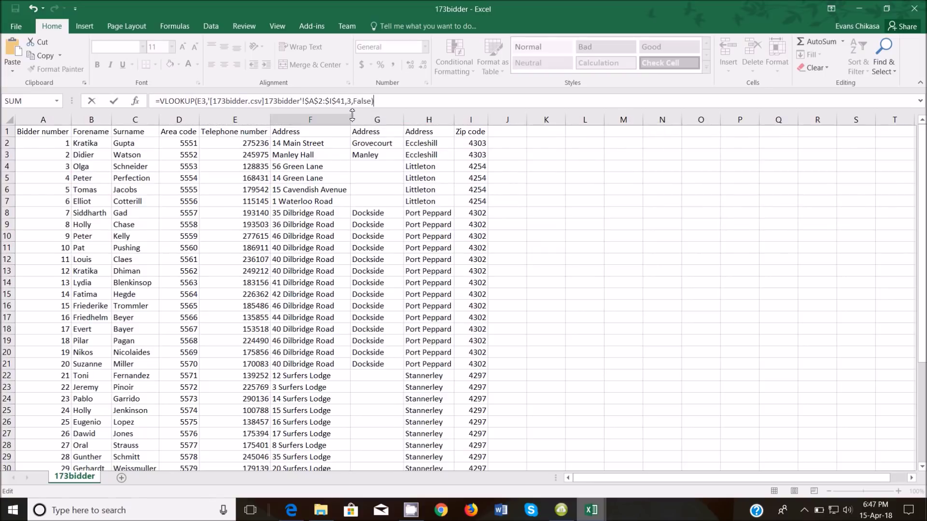
pyautogui.press('Return')
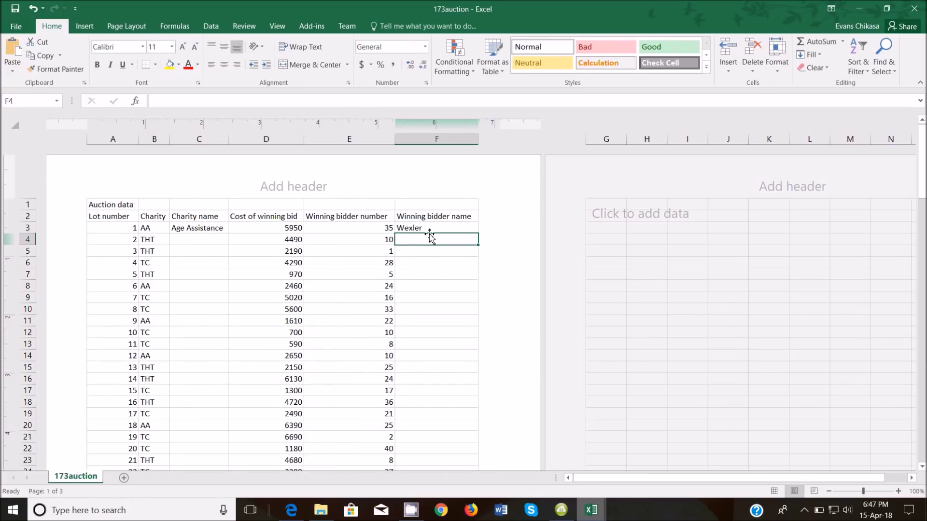
pyautogui.click(430, 229)
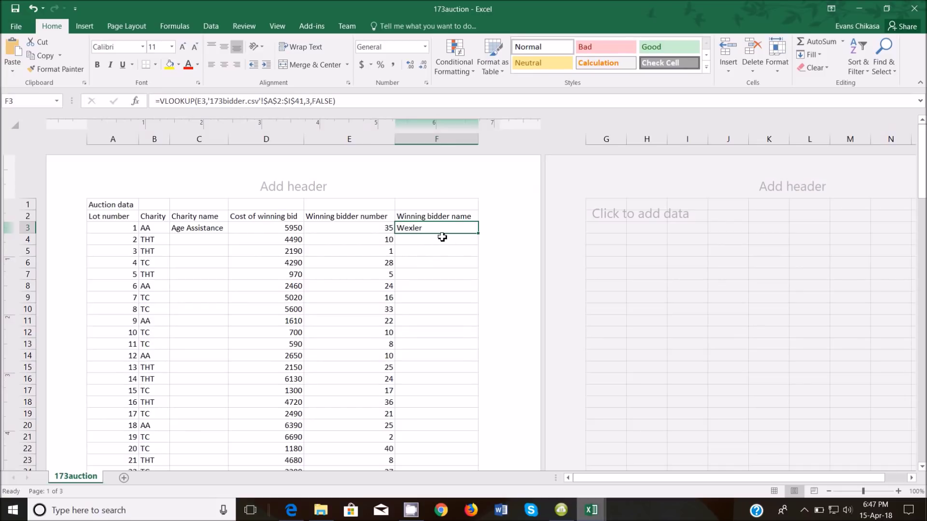
# Delete the empty note from the pink highlight on the exam paper
pyautogui.click(293, 505)
pyautogui.click(408, 304)
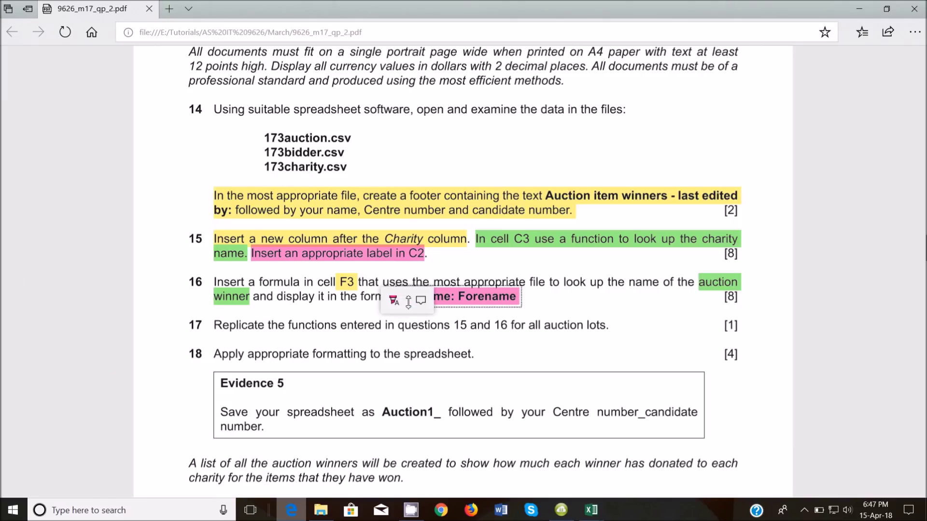
pyautogui.click(418, 300)
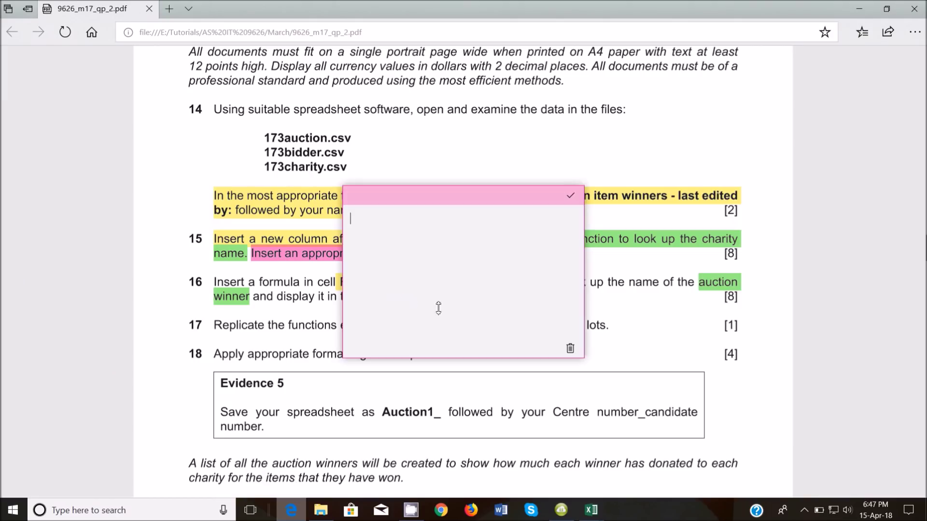
pyautogui.click(570, 349)
# Highlight the word Surname in question 16 yellow
pyautogui.moveTo(445, 296); pyautogui.dragTo(402, 298)
pyautogui.click(432, 307)
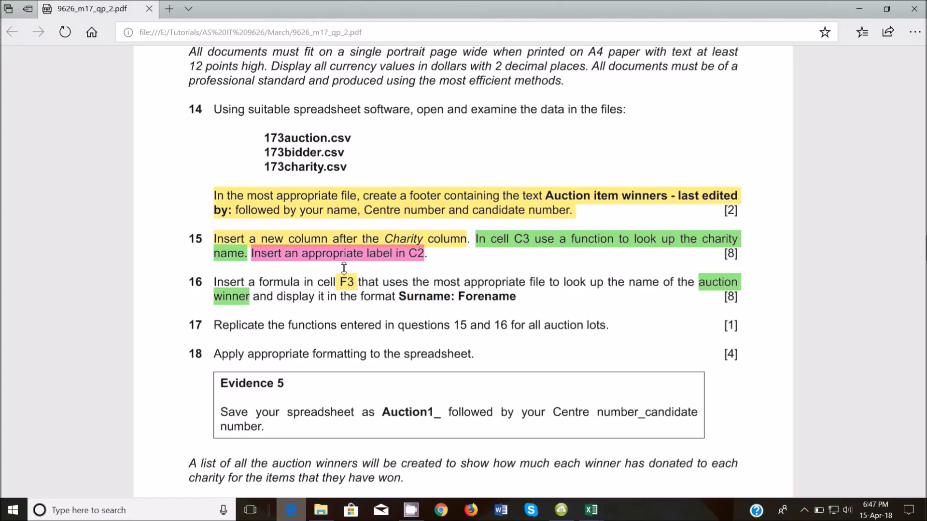
pyautogui.moveTo(401, 298); pyautogui.dragTo(452, 294)
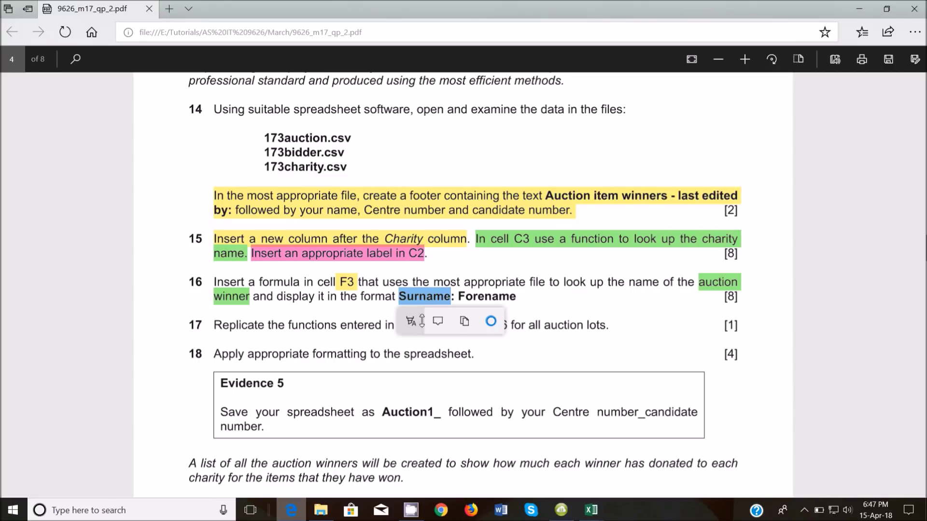
pyautogui.click(411, 320)
pyautogui.click(411, 352)
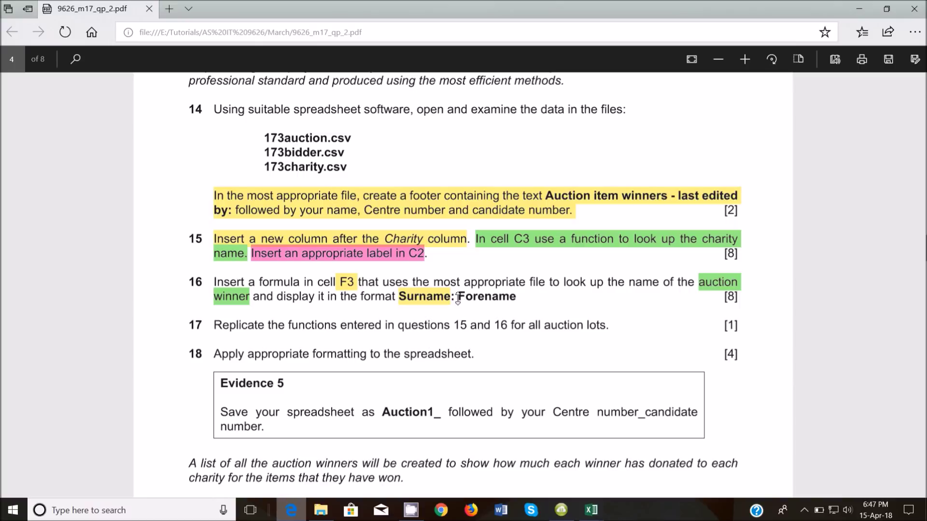
# Select Forename and the colon after Surname, then return to the 173bidder workbook
pyautogui.moveTo(459, 299); pyautogui.dragTo(517, 299)
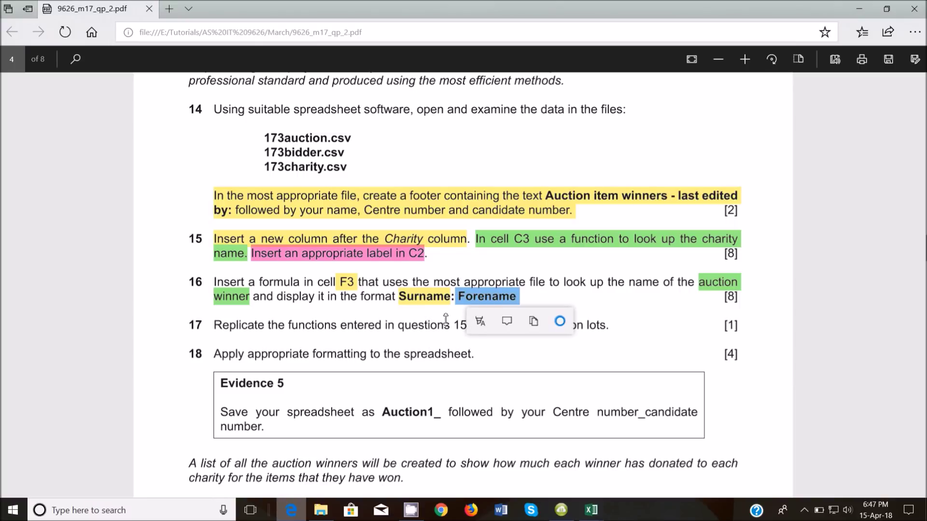
pyautogui.click(455, 307)
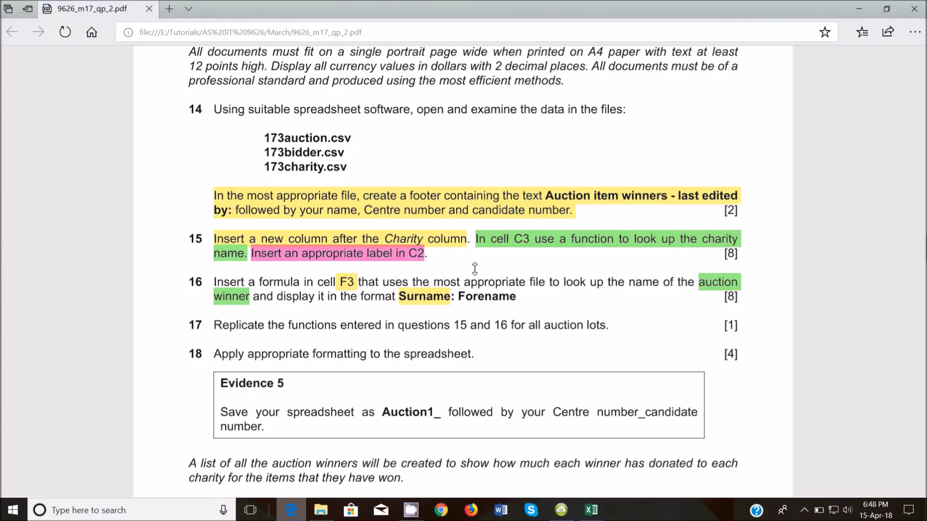
pyautogui.doubleClick(489, 302)
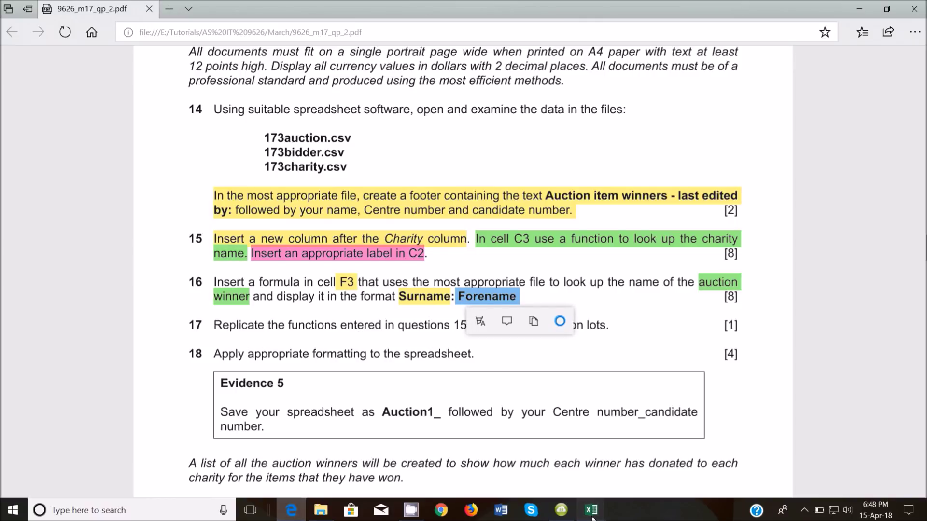
pyautogui.moveTo(591, 511)
pyautogui.moveTo(714, 468)
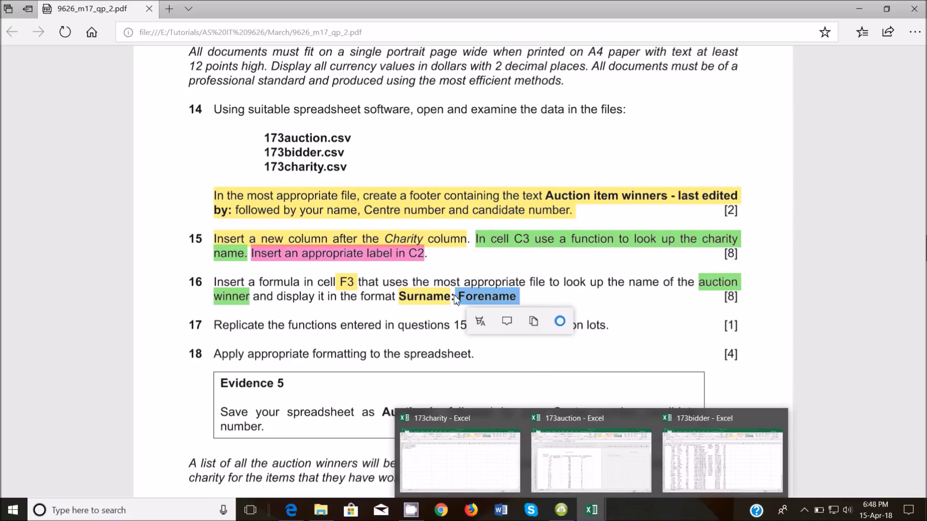
pyautogui.moveTo(451, 298); pyautogui.dragTo(462, 308)
pyautogui.moveTo(591, 511)
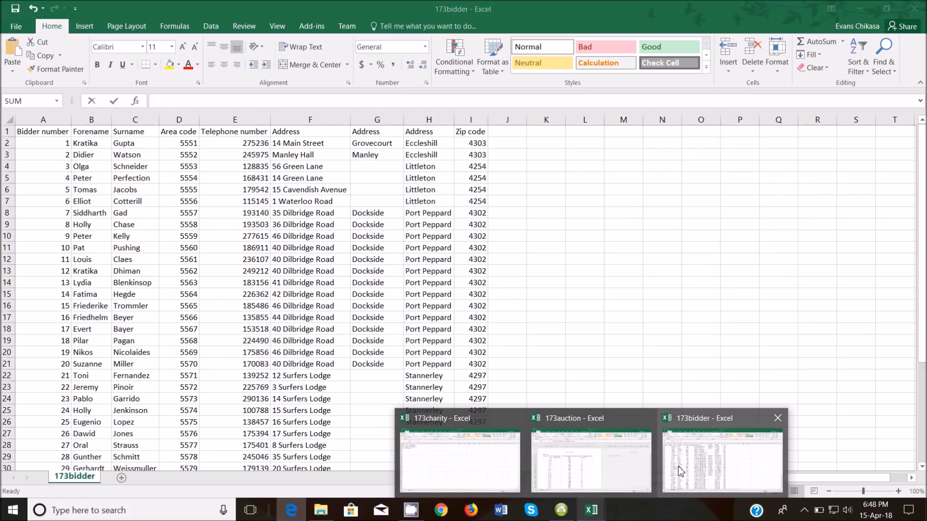
pyautogui.click(680, 472)
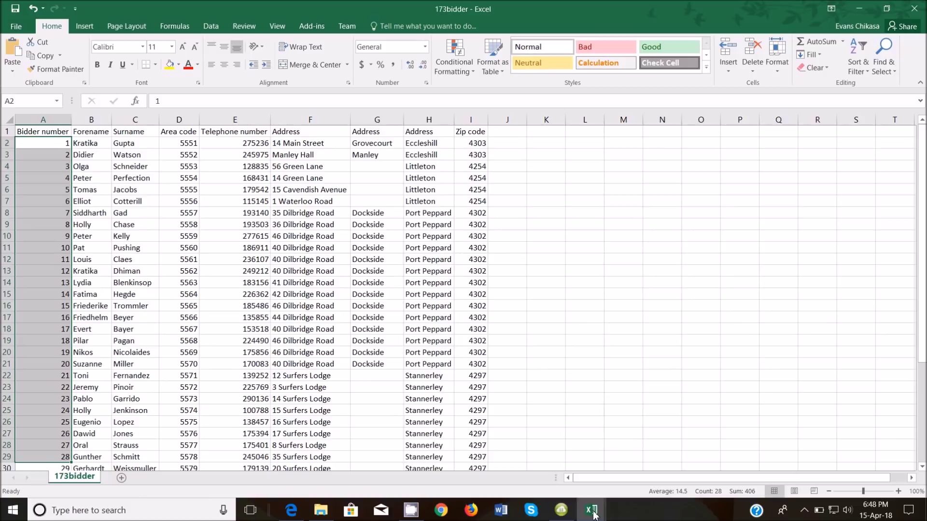
# In 173auction, append & ": " after the VLOOKUP in F3's formula
pyautogui.moveTo(592, 510)
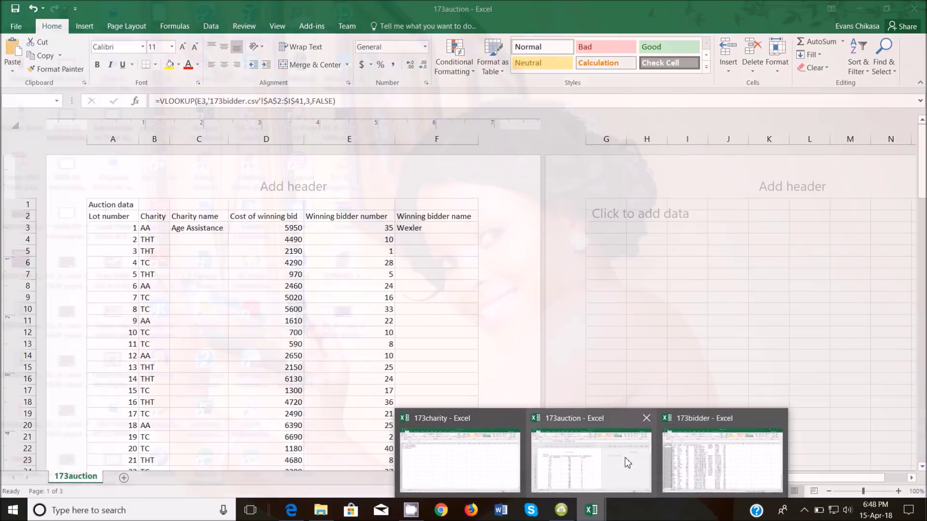
pyautogui.click(591, 461)
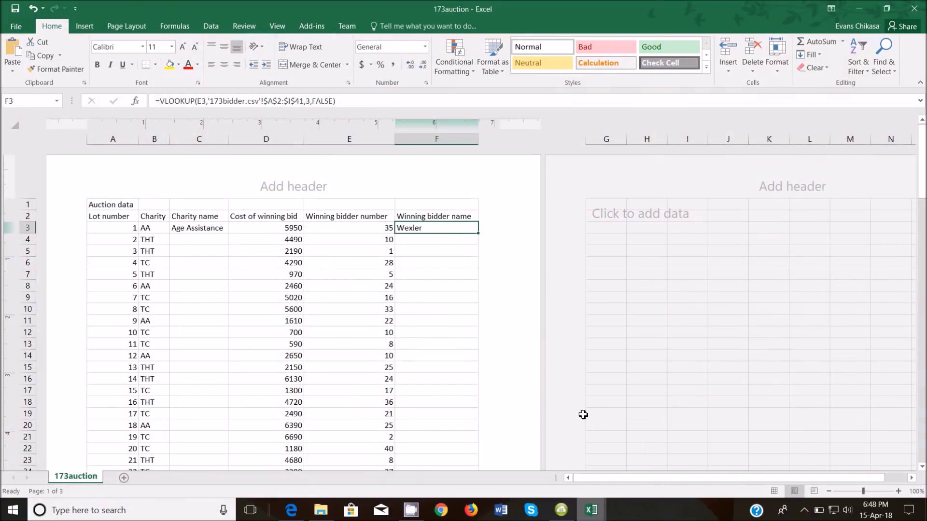
pyautogui.click(359, 101)
pyautogui.moveTo(359, 100); pyautogui.dragTo(162, 105)
pyautogui.hotkey('ctrl', 'c')
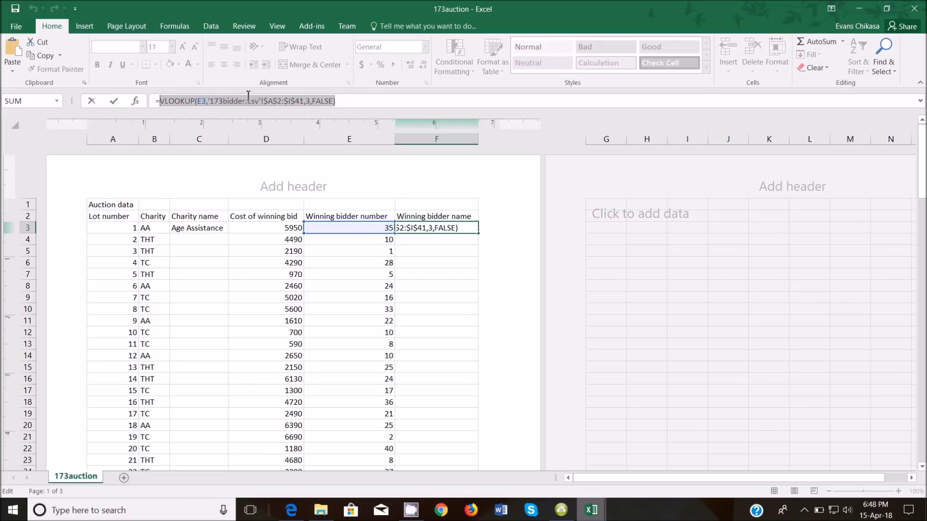
pyautogui.click(345, 101)
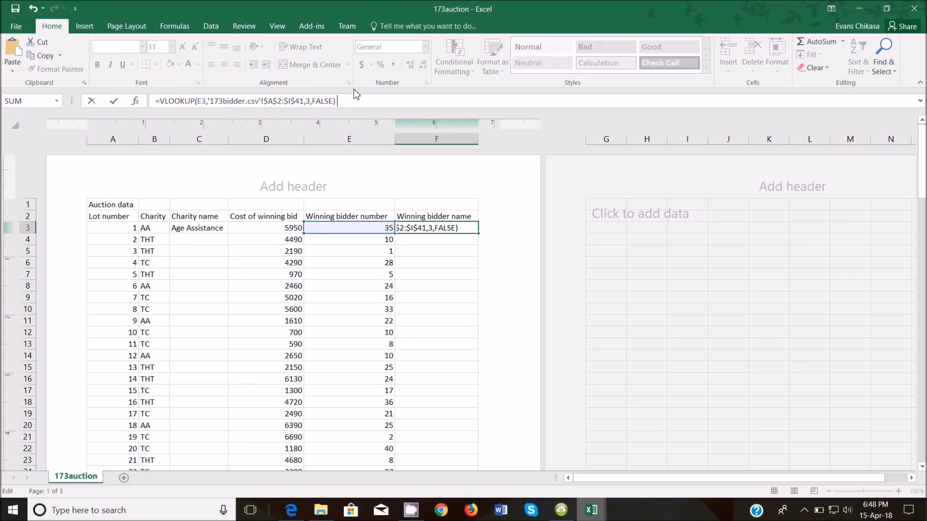
pyautogui.write('&')
pyautogui.write('": "')
# Bring the exam paper forward and capture the questions area with Print Screen
pyautogui.moveTo(291, 510)
pyautogui.click(306, 474)
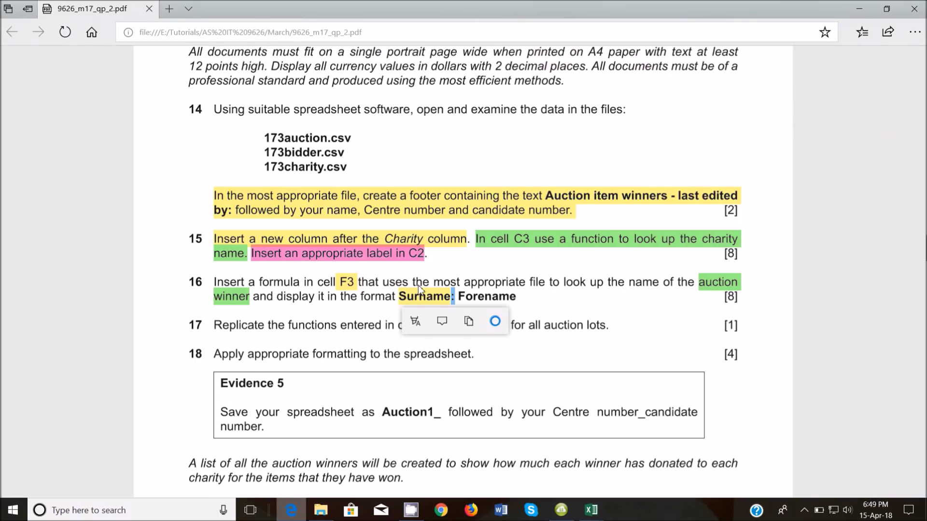
pyautogui.click(452, 298)
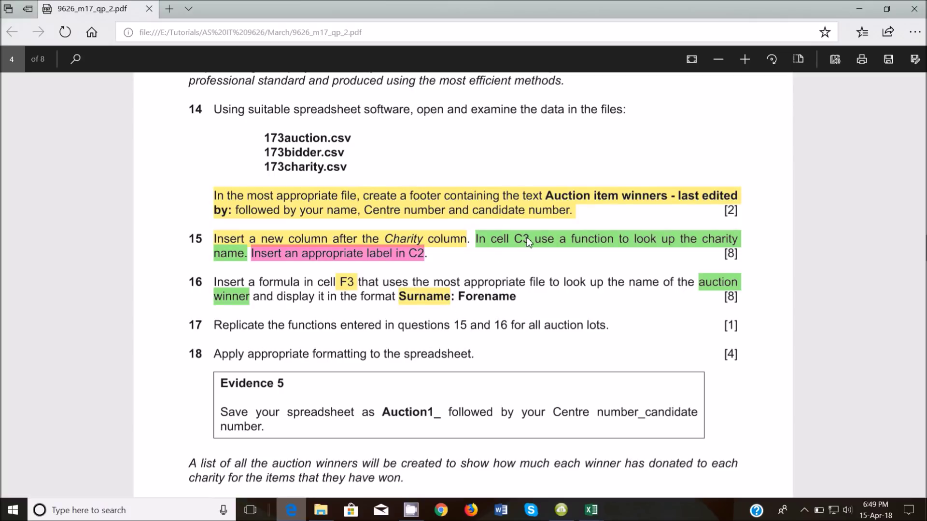
pyautogui.press('Print')
pyautogui.moveTo(124, 79)
pyautogui.mouseDown()
pyautogui.moveTo(925, 515)
pyautogui.moveTo(912, 479)
pyautogui.mouseUp()
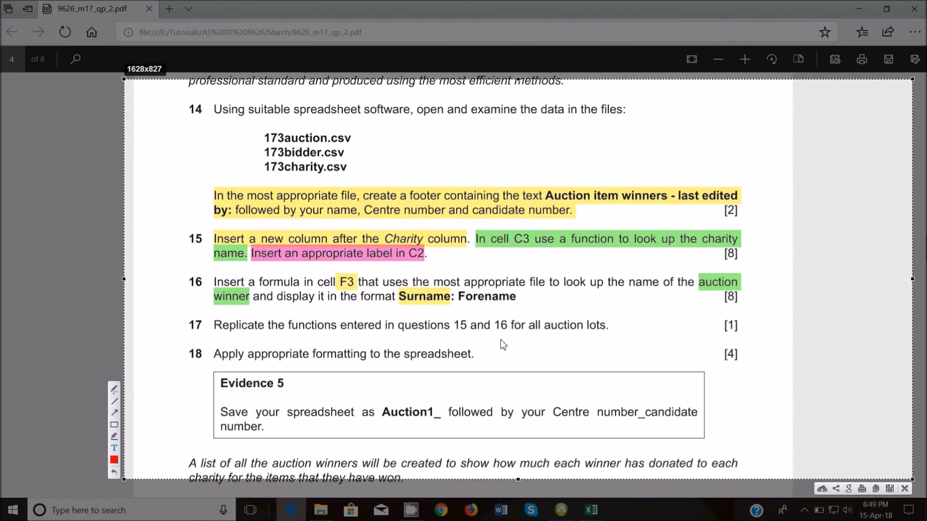
# Write the red note Surname & ": " & Forename on the capture
pyautogui.write('Surname')
pyautogui.write(' & ')
pyautogui.write('""')
pyautogui.write(': ')
pyautogui.write(' Forena')
pyautogui.write('me')
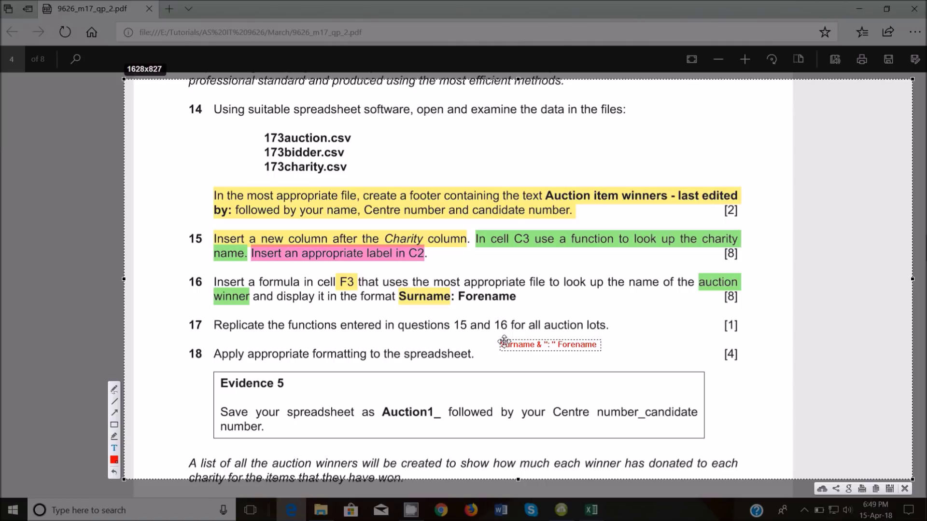
pyautogui.moveTo(505, 344); pyautogui.dragTo(604, 346)
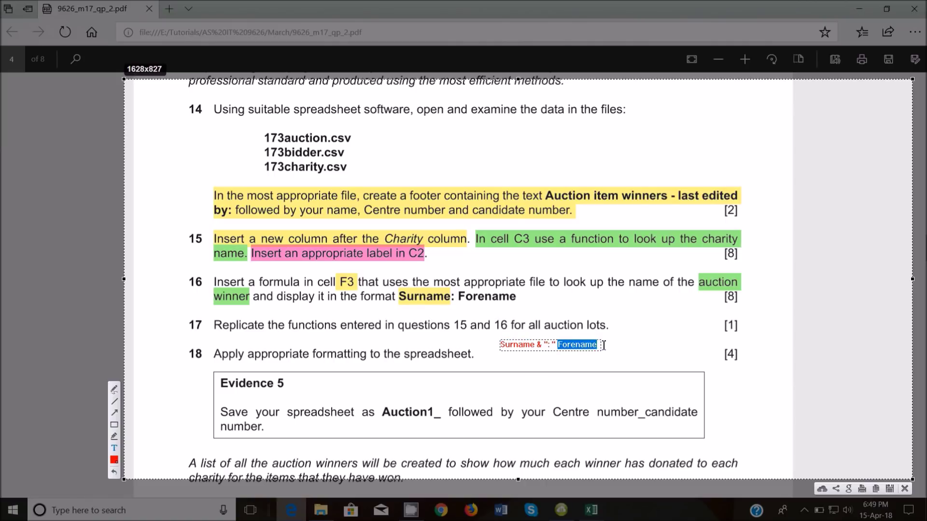
pyautogui.click(558, 344)
pyautogui.write('&')
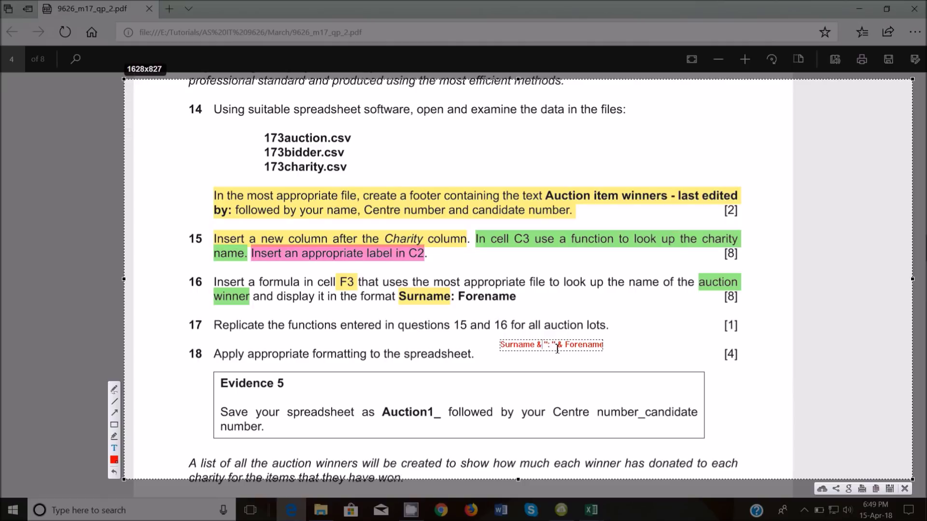
pyautogui.moveTo(557, 344); pyautogui.dragTo(501, 345)
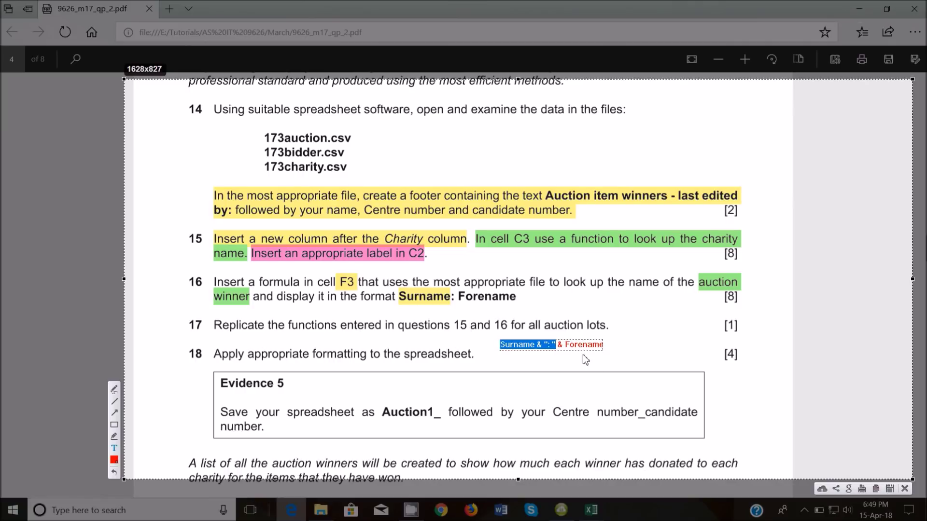
pyautogui.click(564, 365)
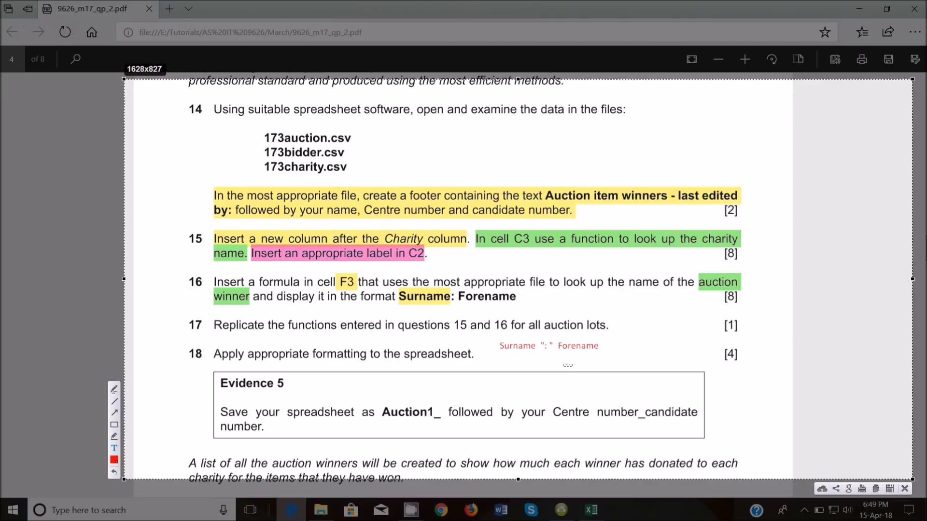
# Close the capture and add & plus a pasted copy of the surname VLOOKUP to F3
pyautogui.click(904, 488)
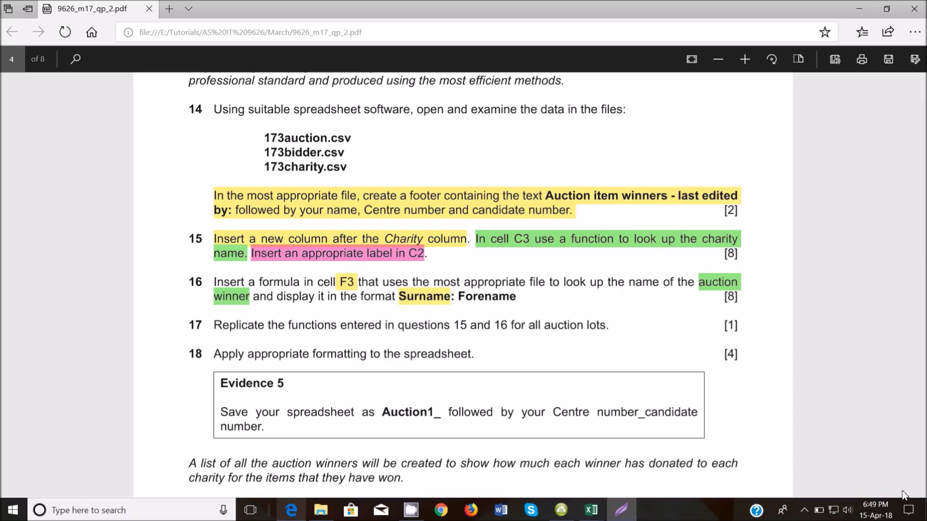
pyautogui.moveTo(591, 509)
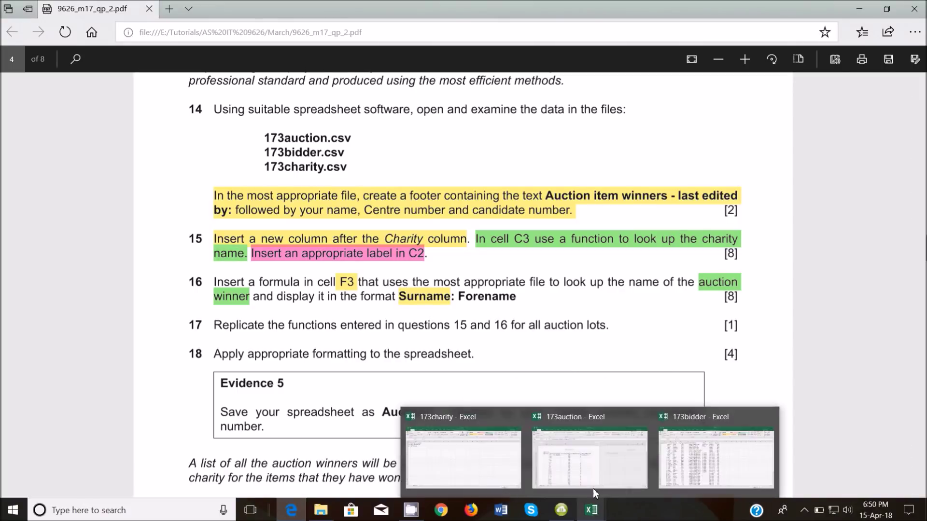
pyautogui.click(606, 476)
pyautogui.click(372, 104)
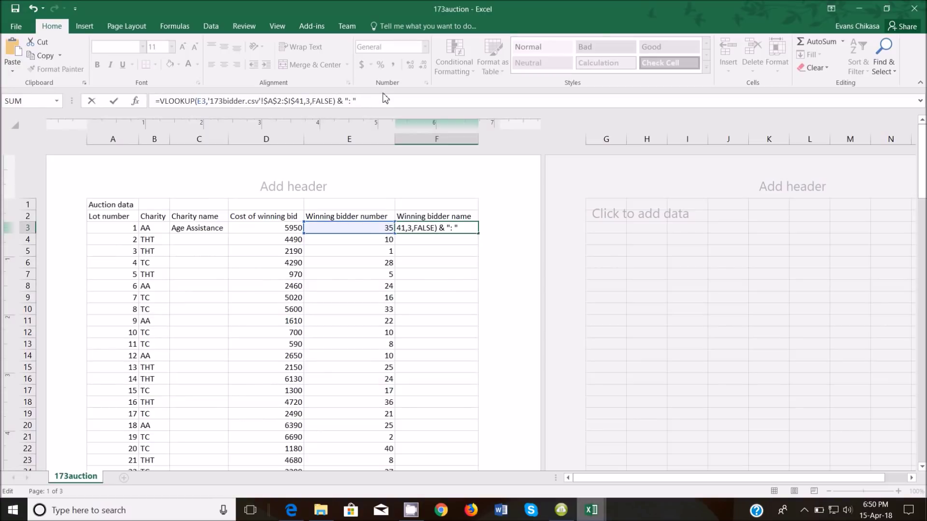
pyautogui.write('&')
pyautogui.hotkey('ctrl', 'v')
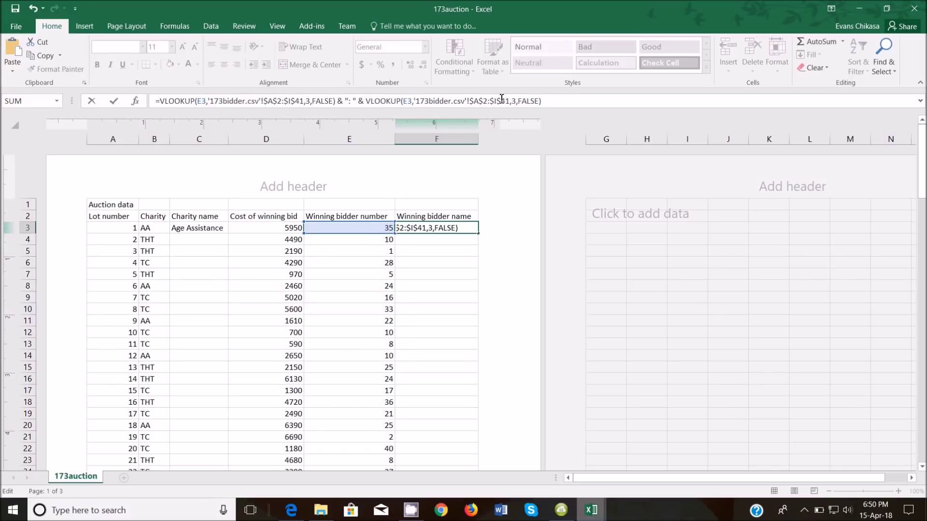
# Change the second lookup's column index from 3 to 2 and commit the formula
pyautogui.click(518, 101)
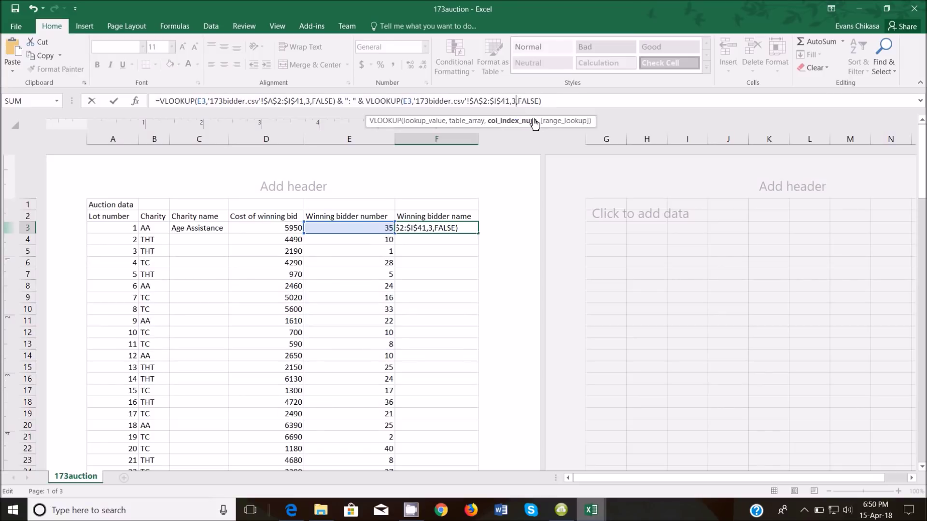
pyautogui.press('BackSpace')
pyautogui.write('2')
pyautogui.press('Return')
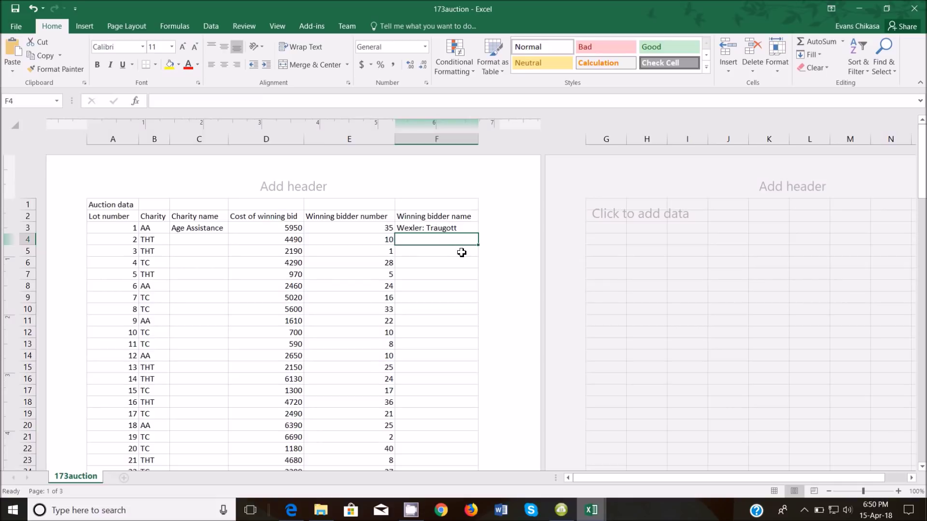
pyautogui.click(430, 226)
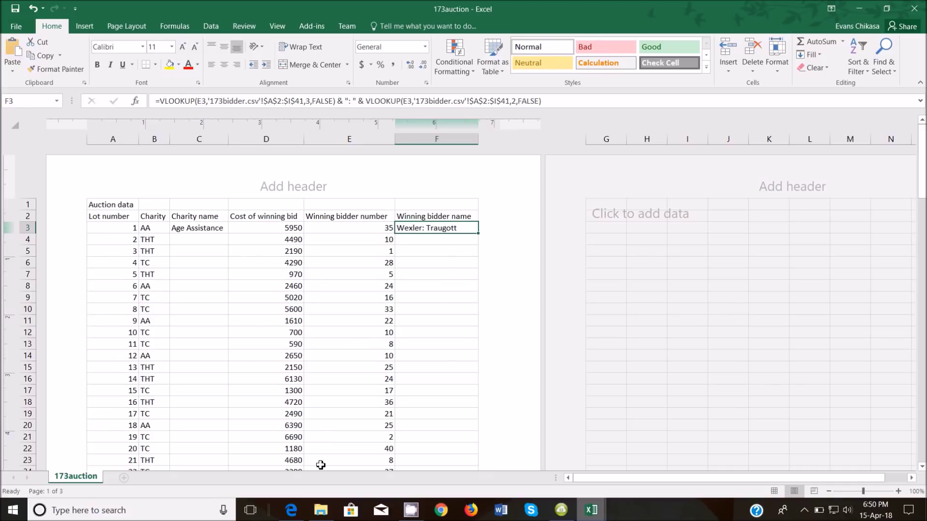
pyautogui.moveTo(296, 508)
pyautogui.moveTo(311, 470)
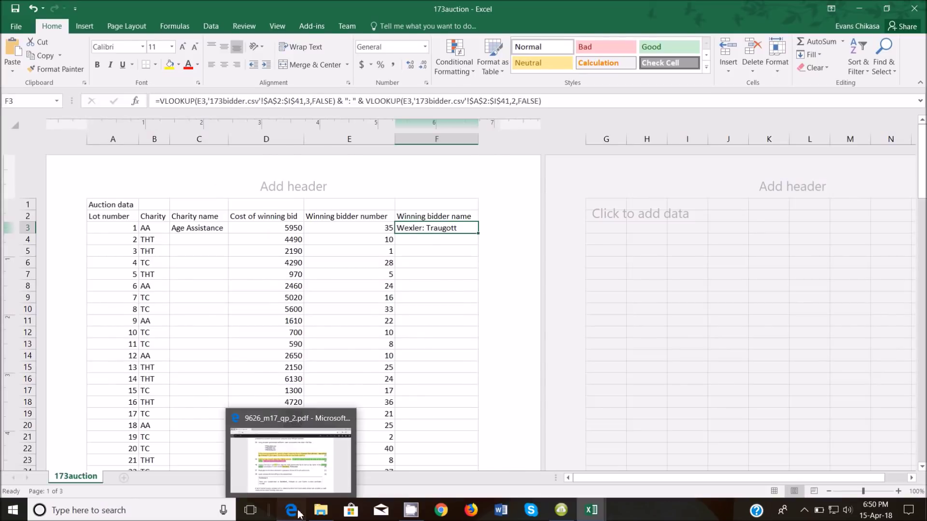
# Highlight all of question 16 in green
pyautogui.click(298, 513)
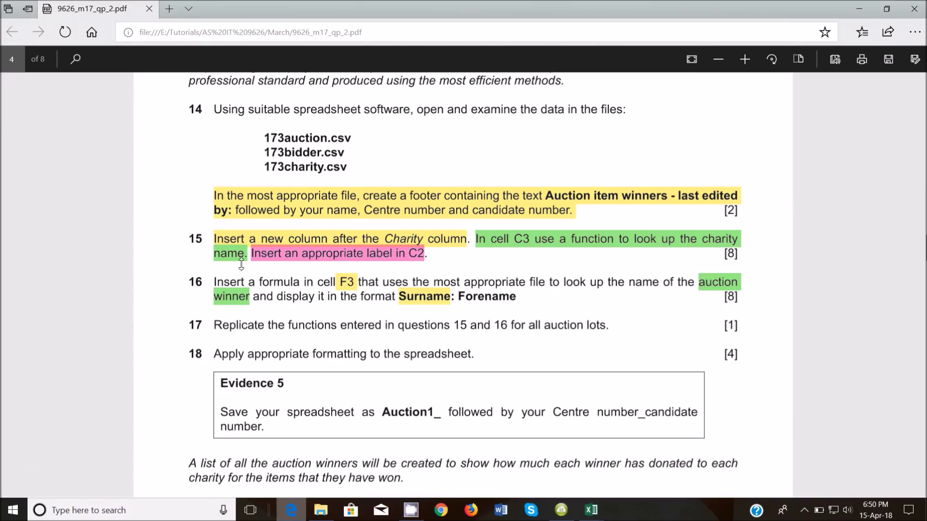
pyautogui.moveTo(214, 285); pyautogui.dragTo(520, 300)
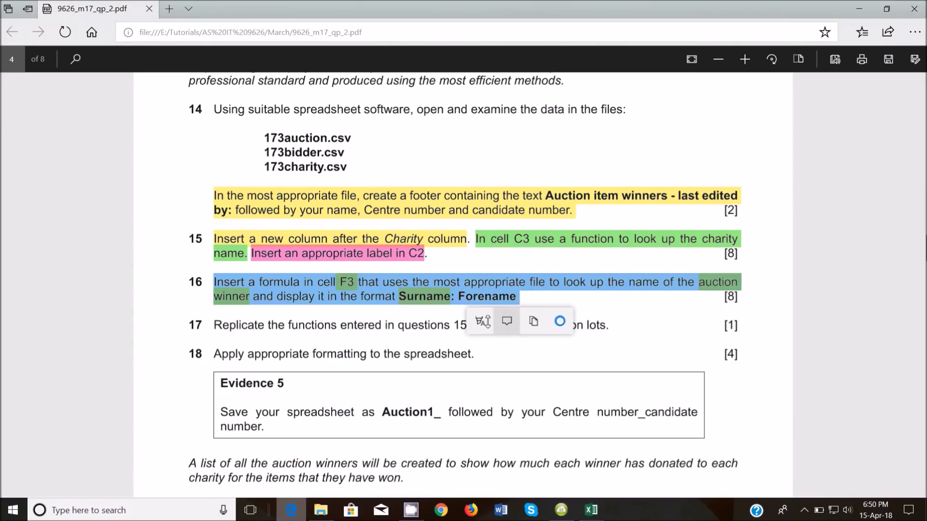
pyautogui.click(480, 321)
pyautogui.click(480, 374)
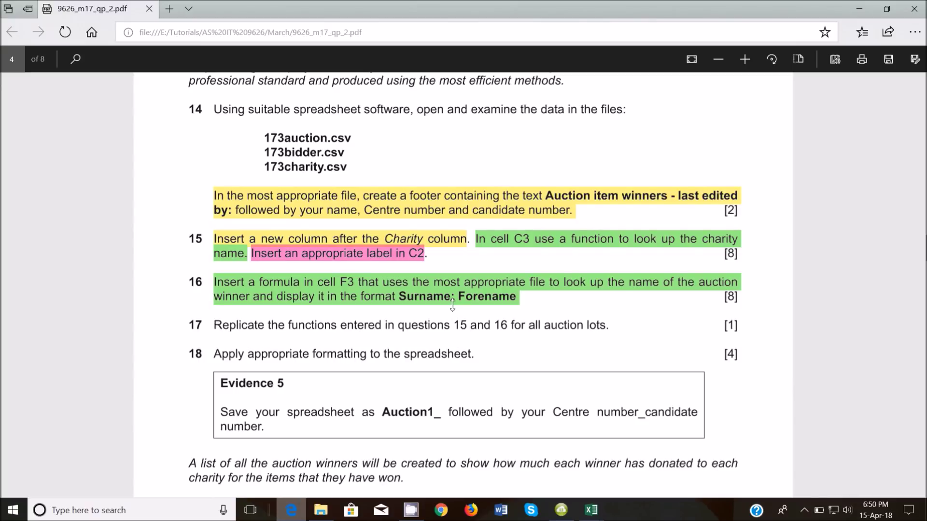
# Highlight question 17's text in blue
pyautogui.scroll(-3, 457, 312)
pyautogui.moveTo(214, 193); pyautogui.dragTo(601, 195)
pyautogui.click(565, 214)
pyautogui.click(566, 288)
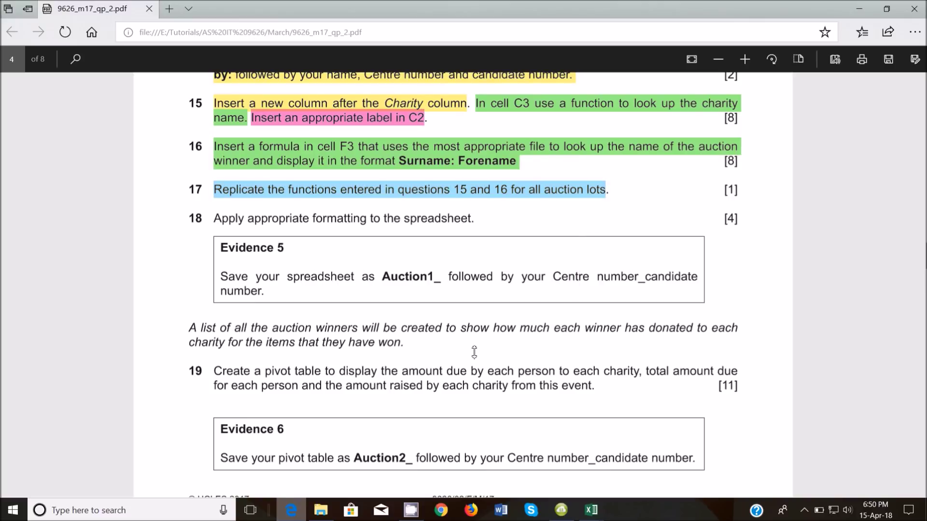
# Fill C3's charity-name formula down column C and F3's Surname: Forename lookup down column F
pyautogui.moveTo(591, 510)
pyautogui.click(575, 465)
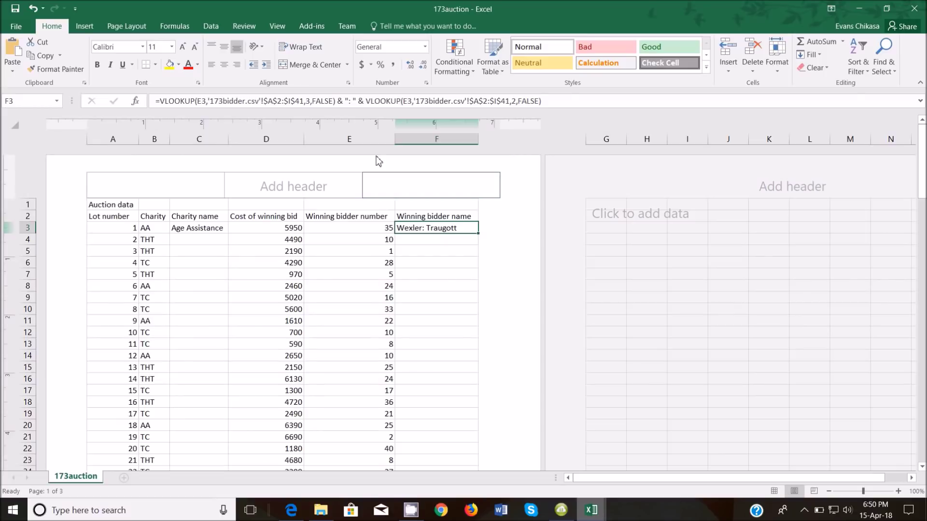
pyautogui.click(201, 228)
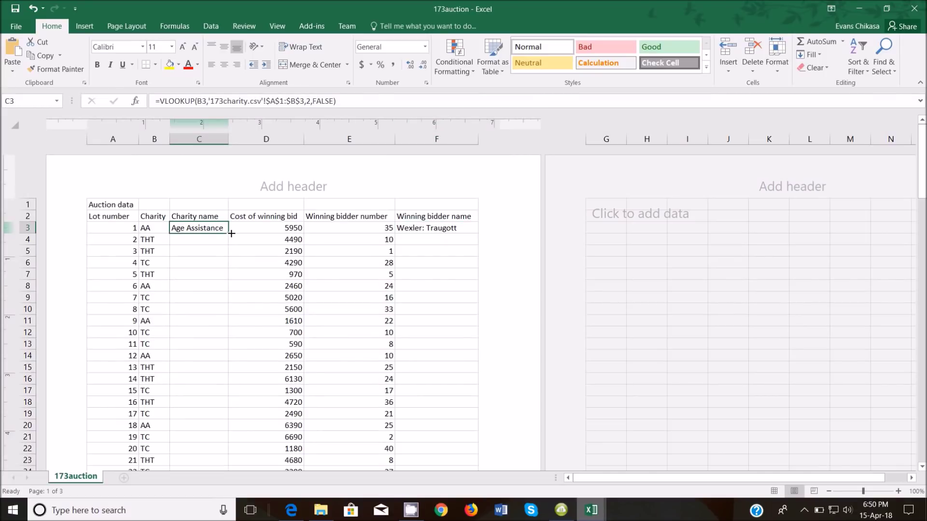
pyautogui.doubleClick(227, 234)
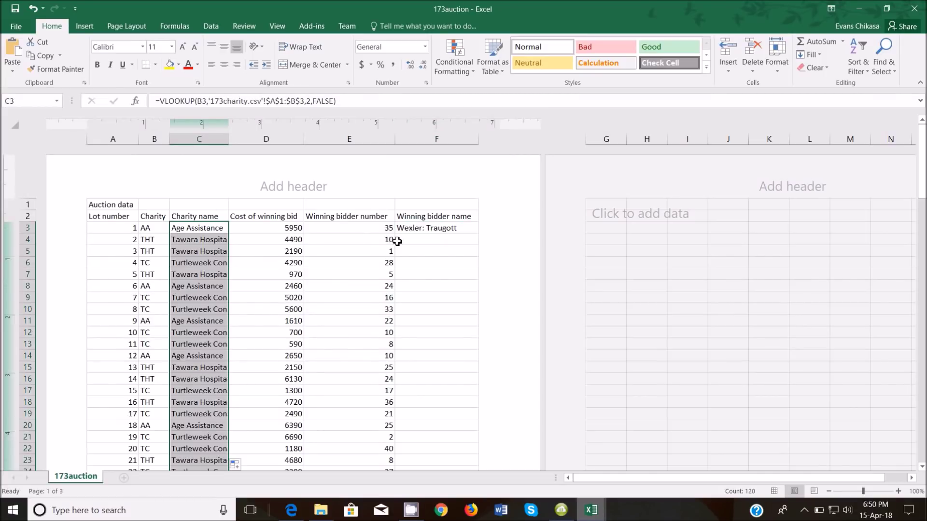
pyautogui.click(425, 230)
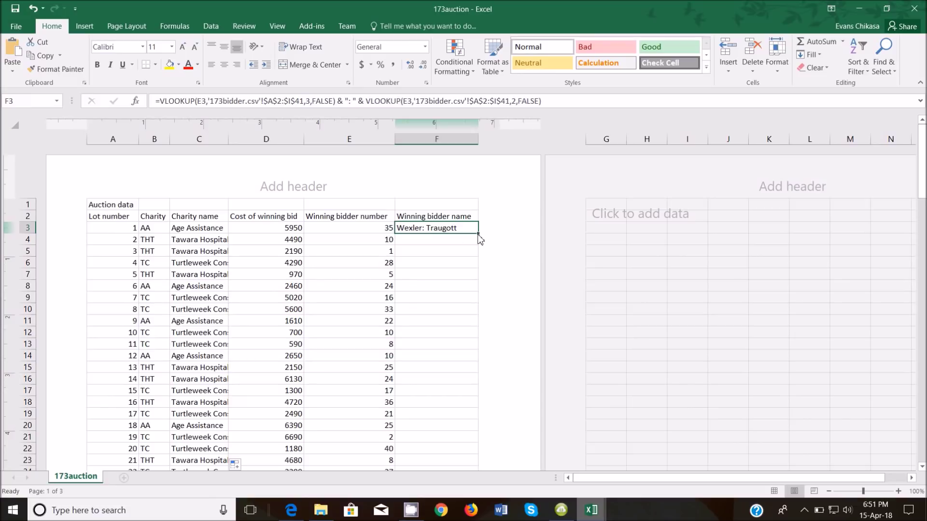
pyautogui.doubleClick(479, 235)
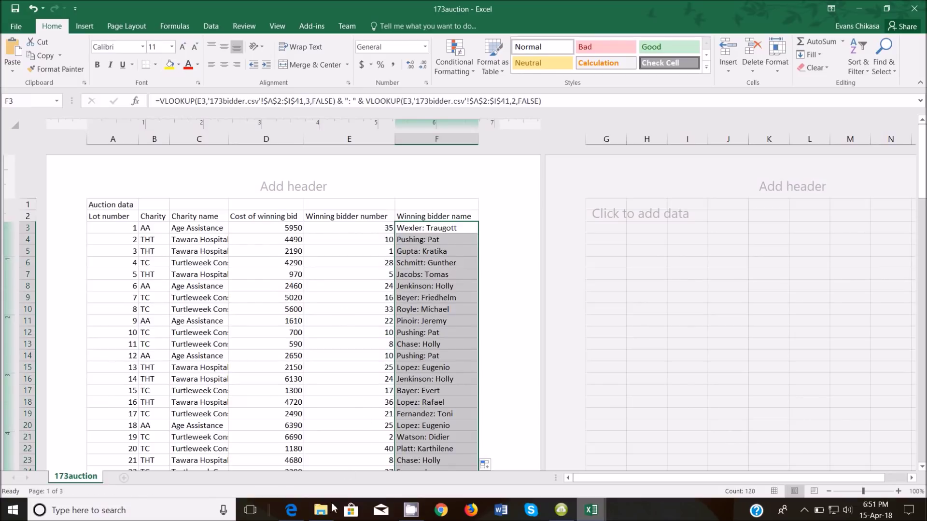
# Glance at the Worked files folder, then return to the exam paper PDF
pyautogui.moveTo(327, 515)
pyautogui.click(324, 418)
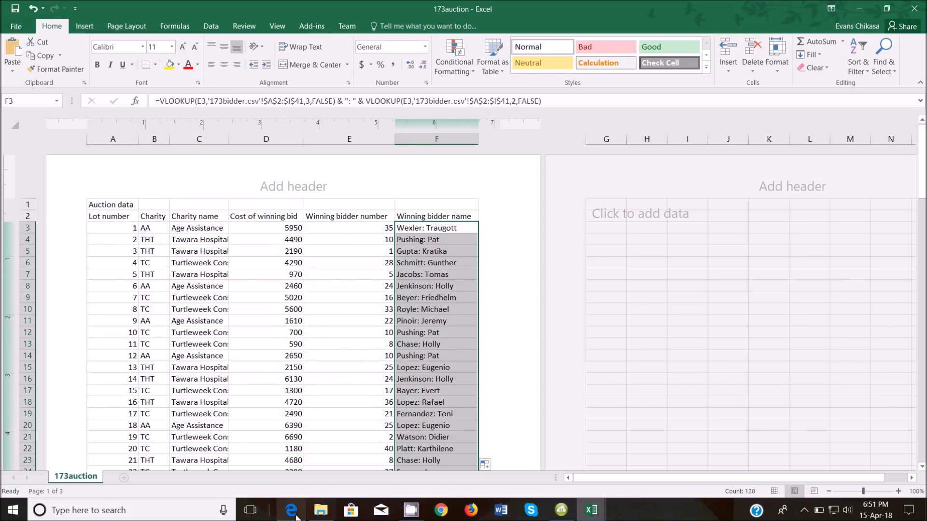
pyautogui.click(305, 484)
# Highlight 'on A4 paper' in yellow and '12 points' in green
pyautogui.scroll(-1, 254, 205)
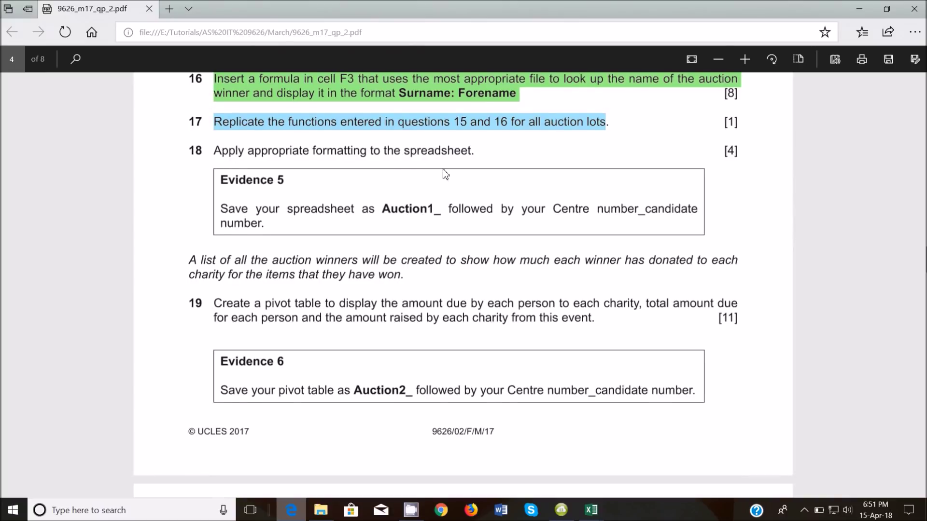
pyautogui.scroll(7, 389, 224)
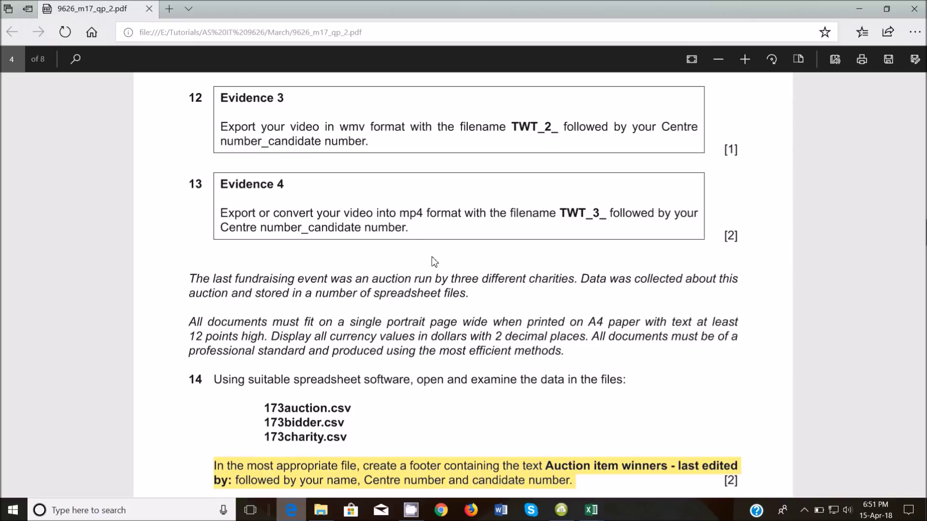
pyautogui.scroll(-1, 434, 261)
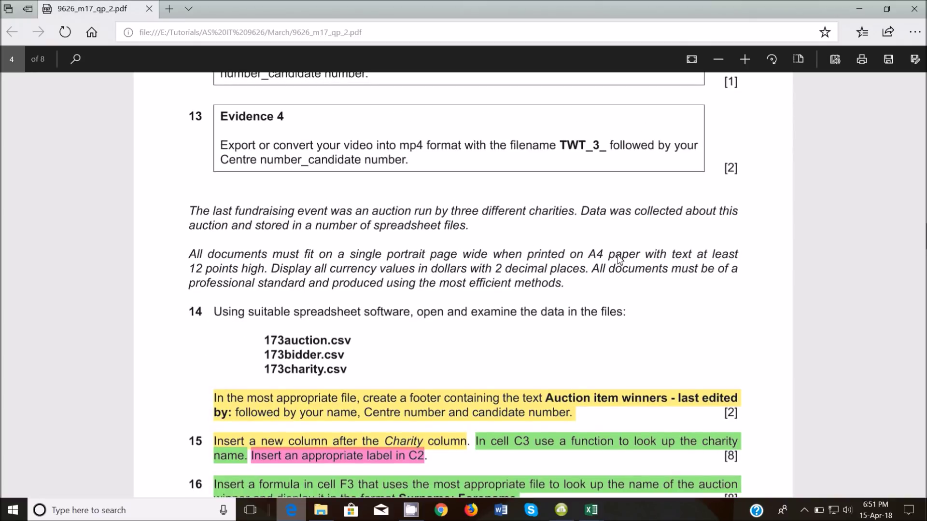
pyautogui.moveTo(570, 254); pyautogui.dragTo(619, 251)
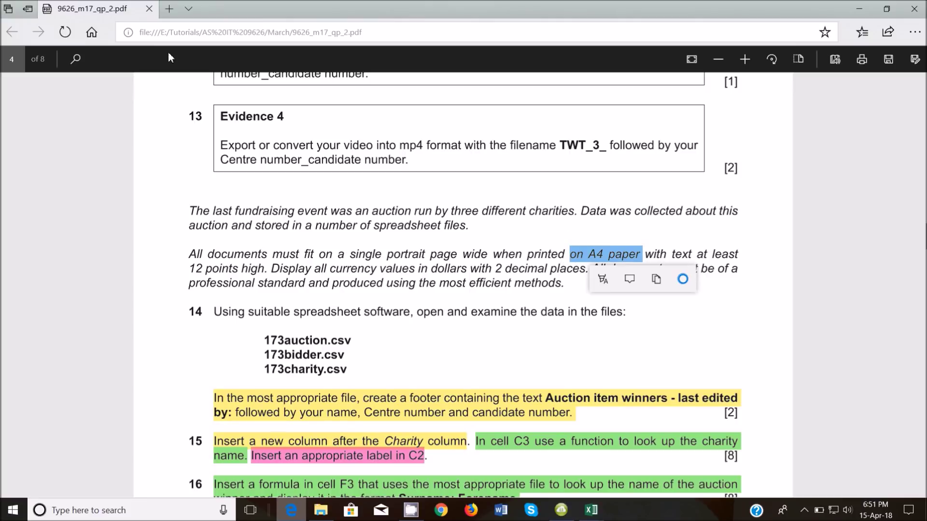
pyautogui.click(602, 280)
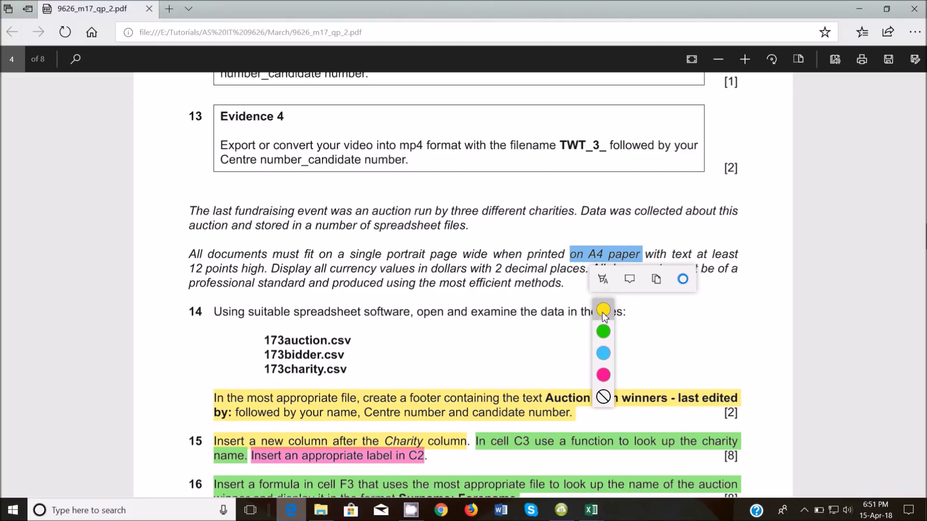
pyautogui.click(604, 311)
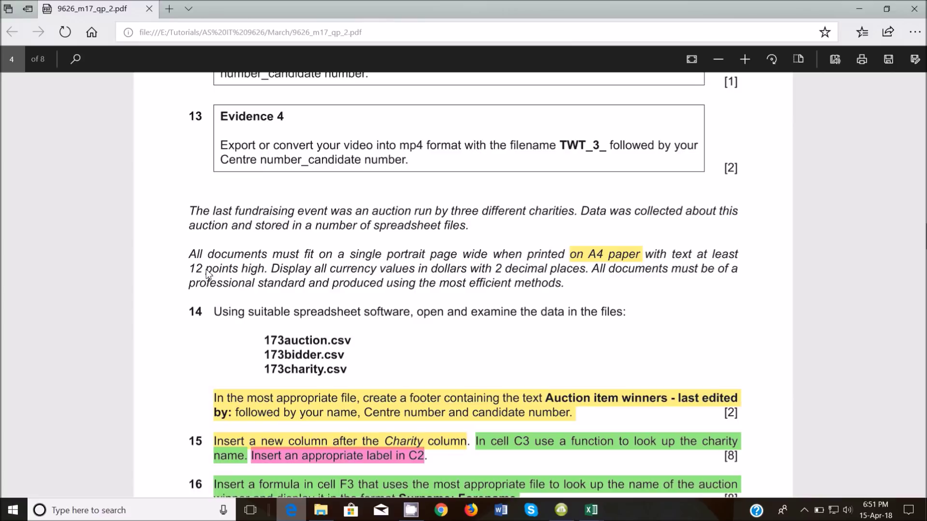
pyautogui.moveTo(188, 268); pyautogui.dragTo(241, 269)
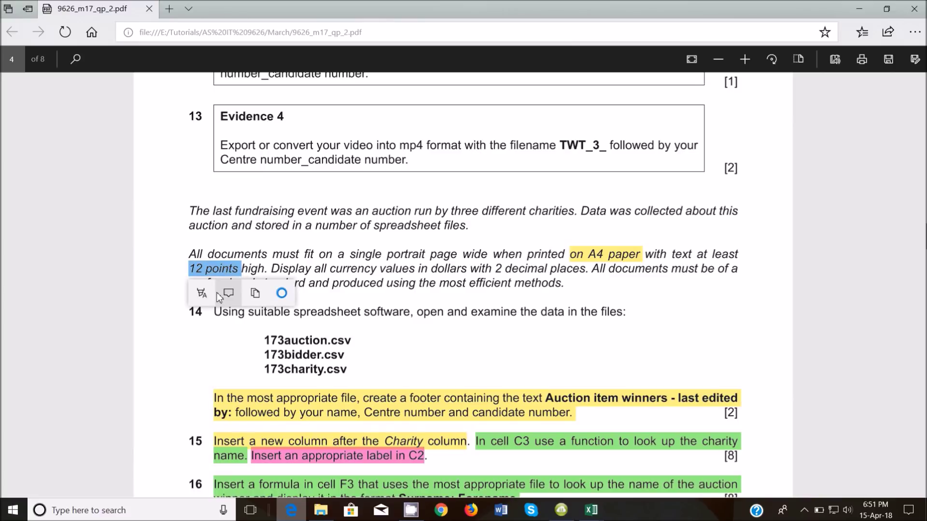
pyautogui.click(201, 293)
pyautogui.click(201, 343)
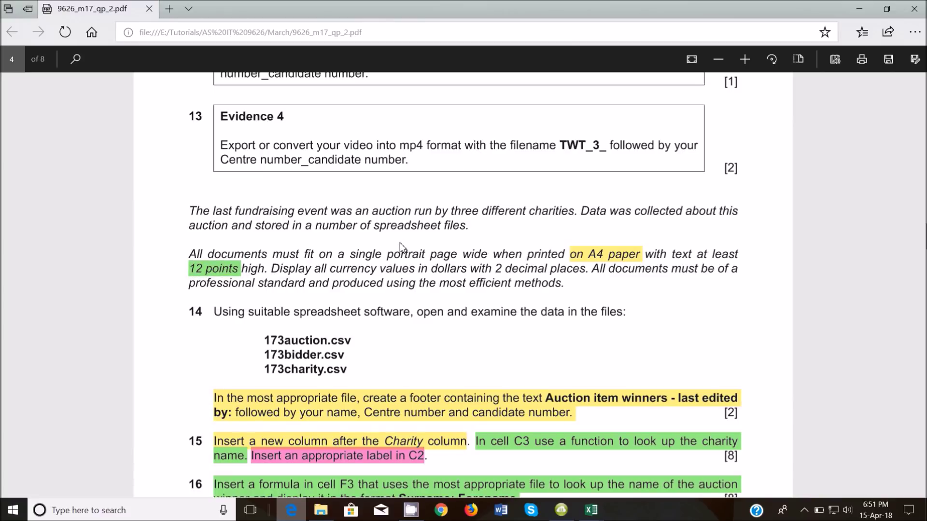
# Highlight 'single portrait' green, 'in dollars' yellow and '2 decimal places' green
pyautogui.moveTo(346, 255); pyautogui.dragTo(427, 256)
pyautogui.click(389, 279)
pyautogui.click(389, 331)
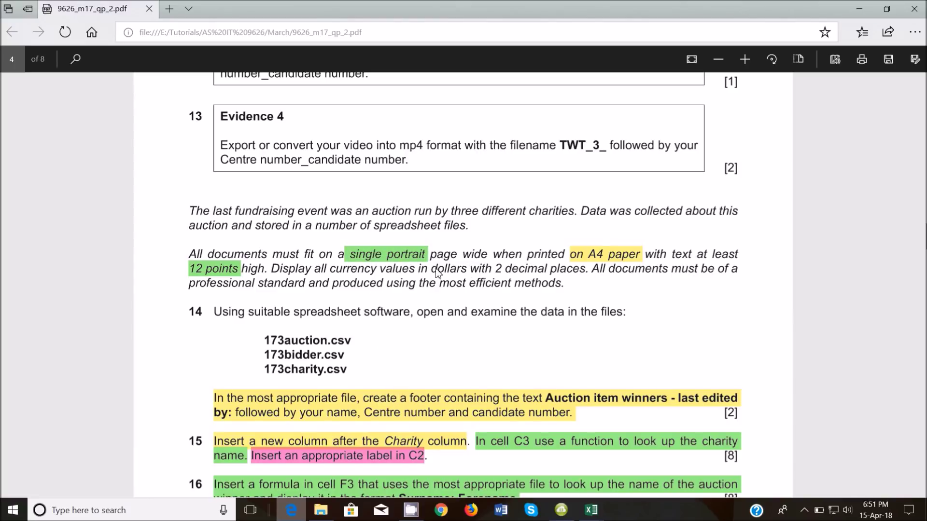
pyautogui.moveTo(418, 268); pyautogui.dragTo(469, 269)
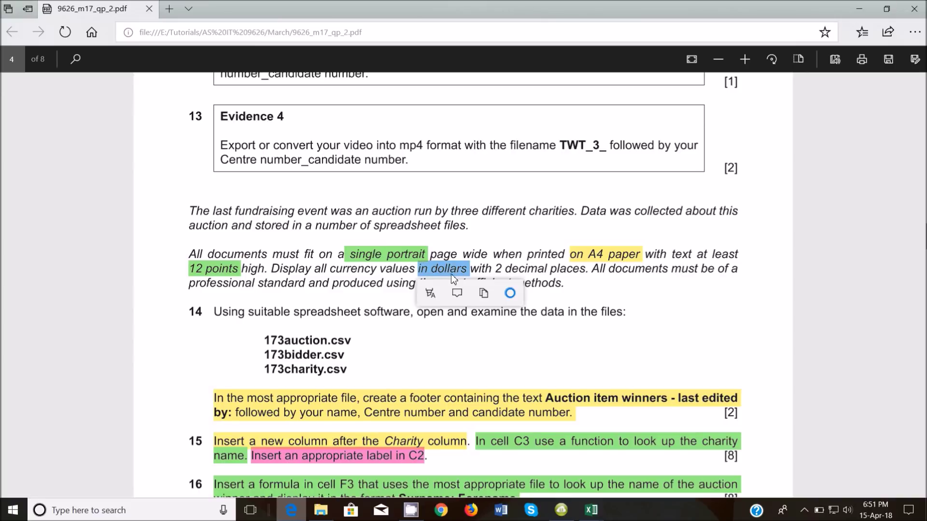
pyautogui.click(430, 295)
pyautogui.click(430, 331)
pyautogui.moveTo(498, 268); pyautogui.dragTo(585, 270)
pyautogui.click(545, 293)
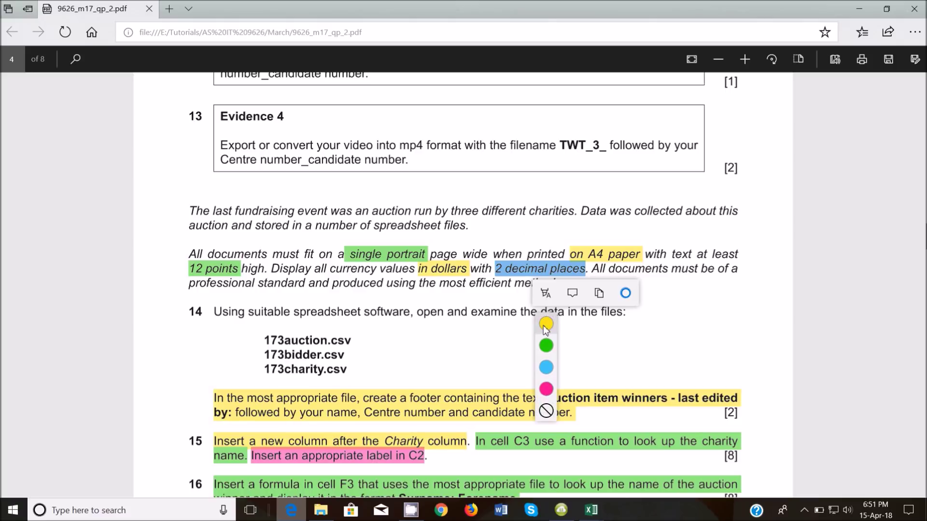
pyautogui.click(546, 345)
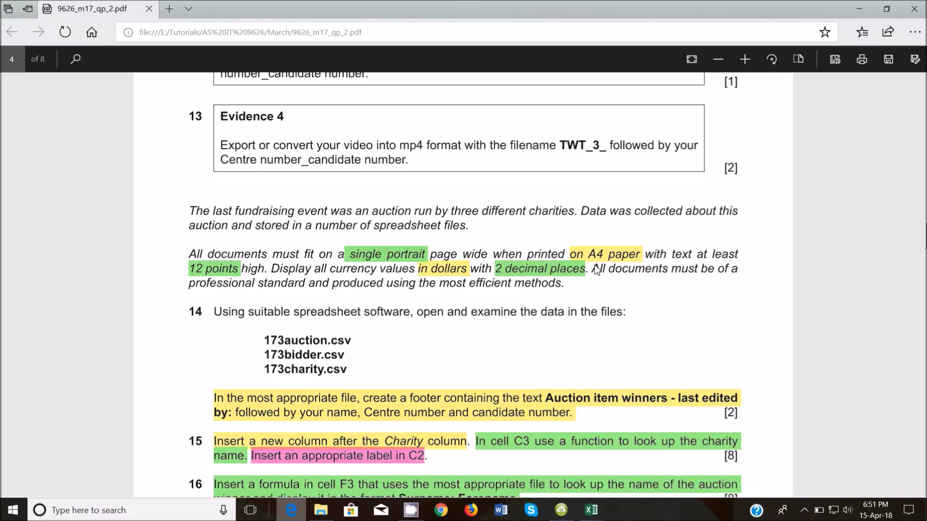
pyautogui.moveTo(592, 269); pyautogui.dragTo(597, 286)
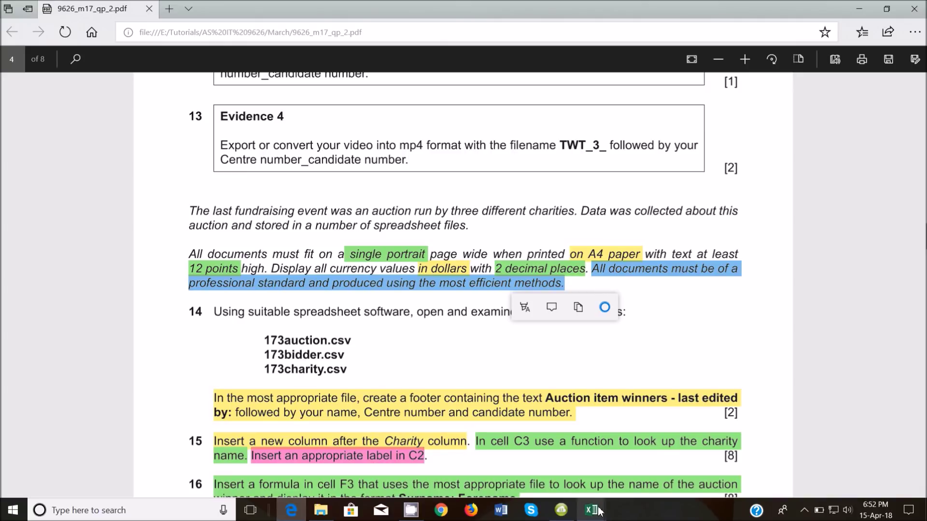
# Merge and centre the Auction data title across cells A1:F1
pyautogui.moveTo(597, 512)
pyautogui.click(586, 462)
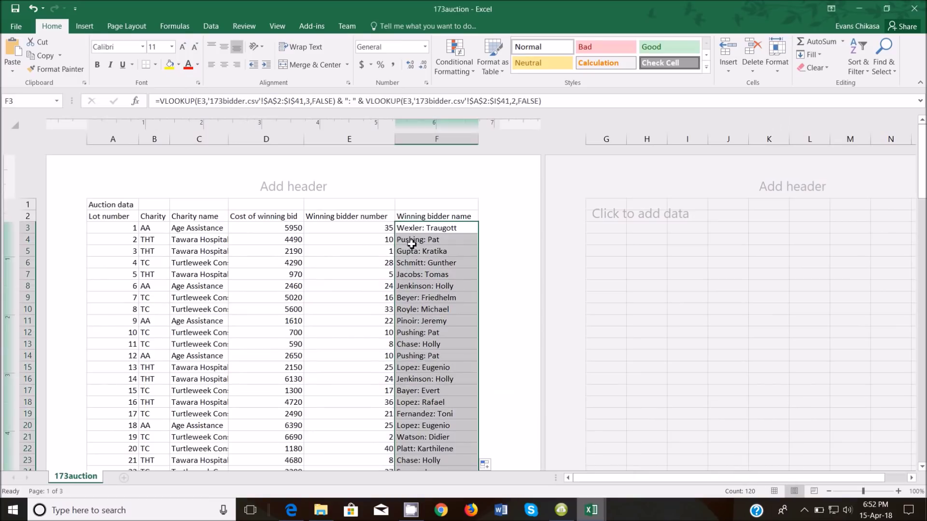
pyautogui.moveTo(123, 205); pyautogui.dragTo(497, 200)
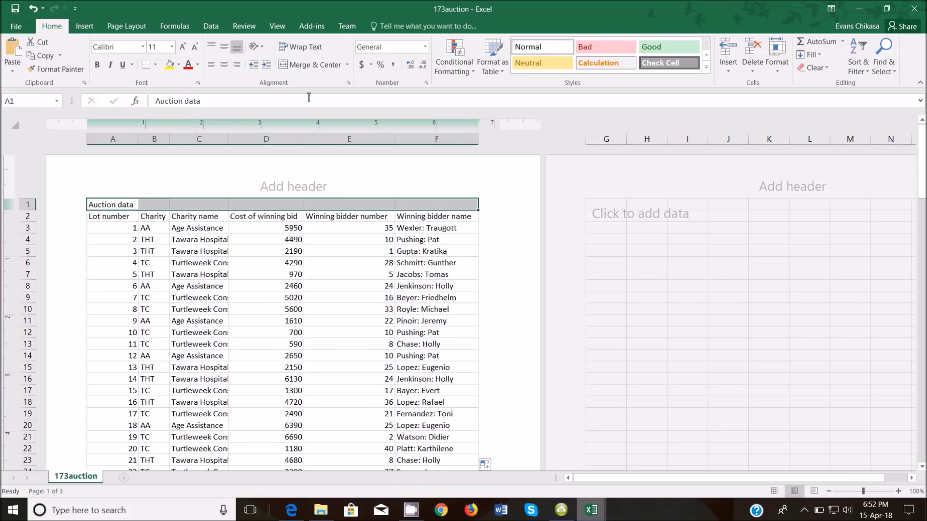
pyautogui.click(306, 66)
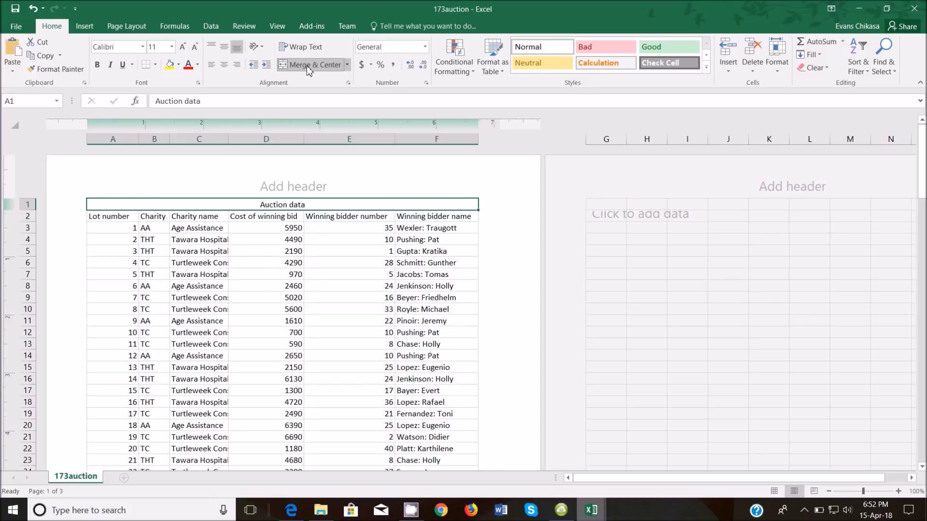
# Give the title row a black fill with white Auction data text
pyautogui.click(179, 65)
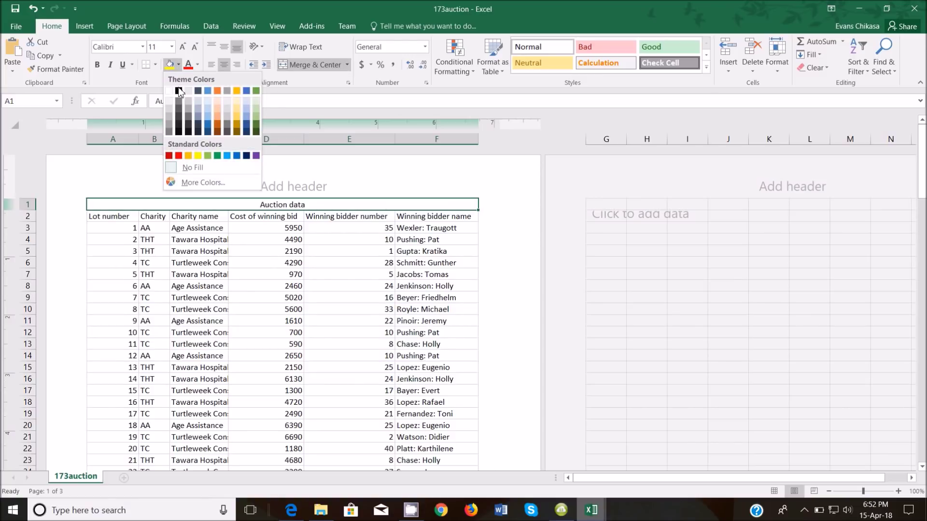
pyautogui.click(179, 92)
pyautogui.click(180, 66)
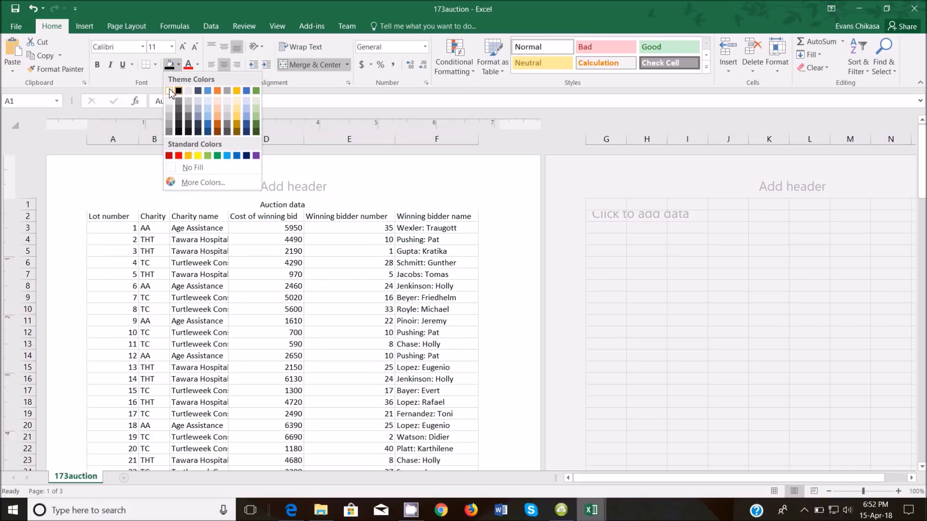
pyautogui.click(169, 91)
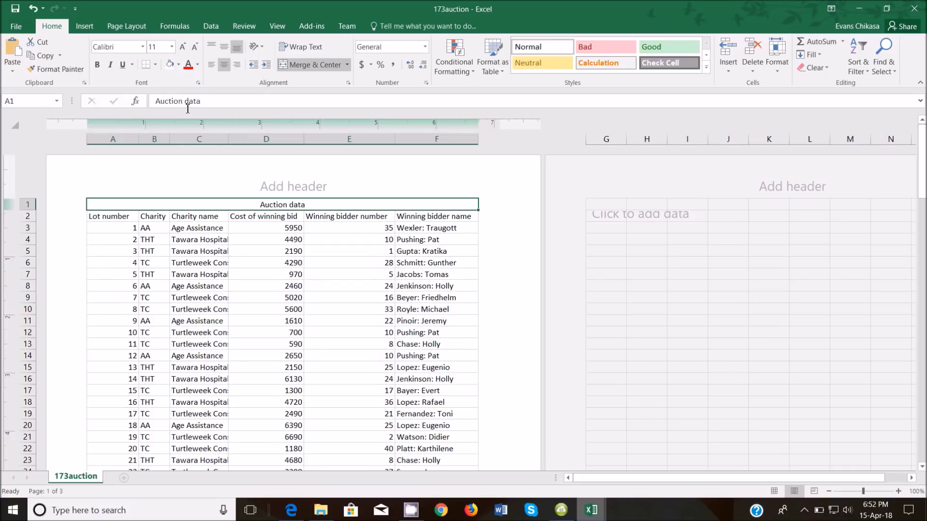
pyautogui.click(179, 64)
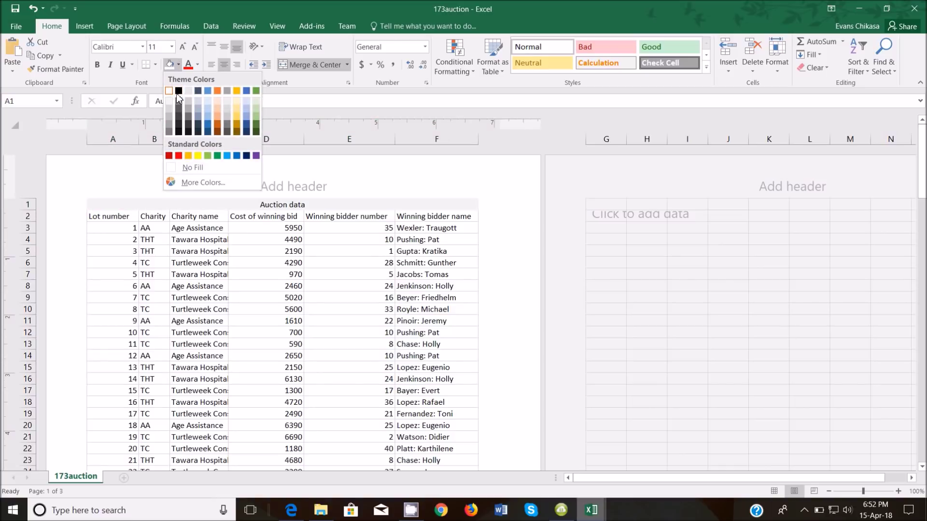
pyautogui.click(178, 93)
pyautogui.click(197, 65)
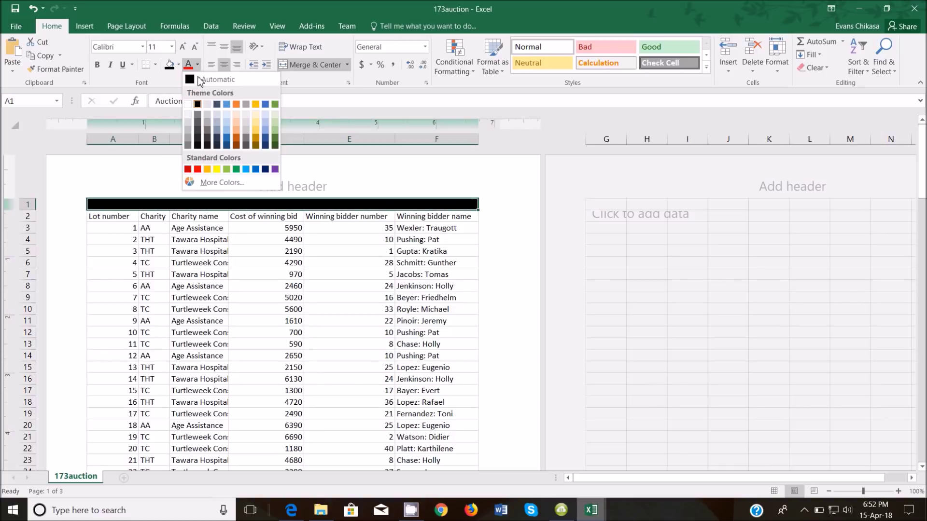
pyautogui.click(188, 105)
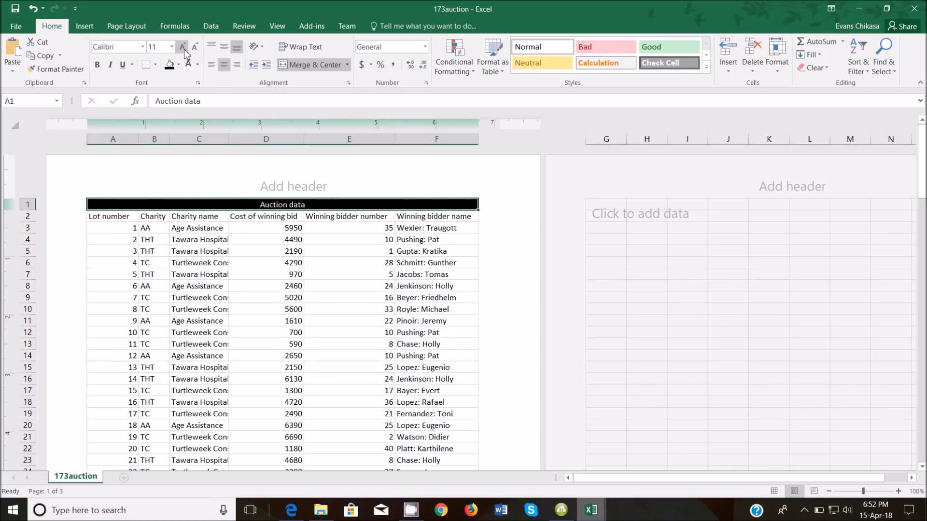
# Enlarge the title text step by step to 24 point
pyautogui.click(183, 47)
pyautogui.click(183, 46)
pyautogui.click(183, 47)
pyautogui.click(183, 47)
pyautogui.click(183, 47)
pyautogui.click(183, 46)
pyautogui.click(183, 46)
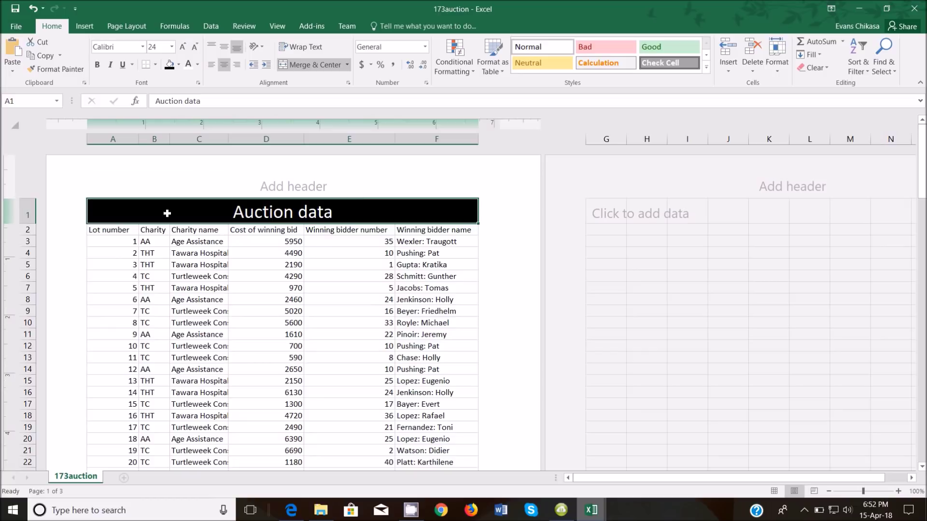
pyautogui.click(123, 229)
# Set the data table from row 2 downward to 12-point text
pyautogui.moveTo(123, 230); pyautogui.dragTo(472, 420)
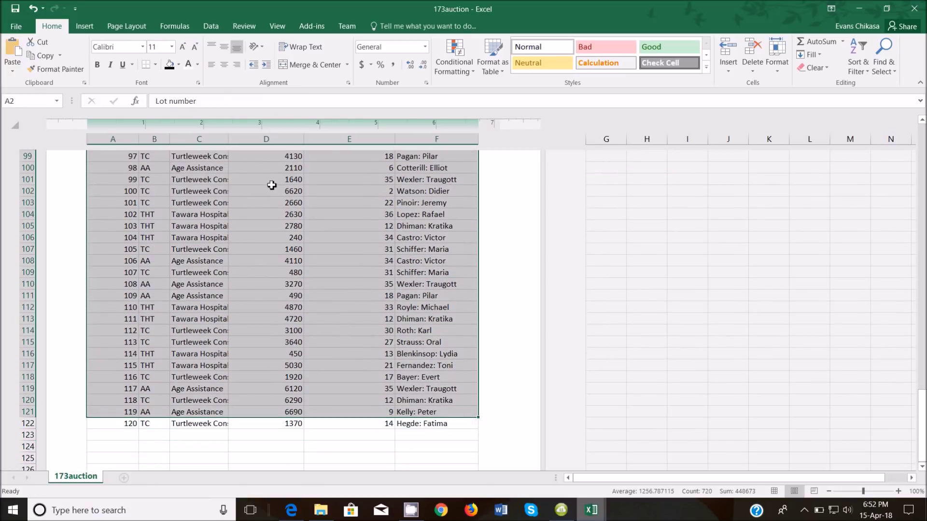
pyautogui.click(163, 47)
pyautogui.press('Return')
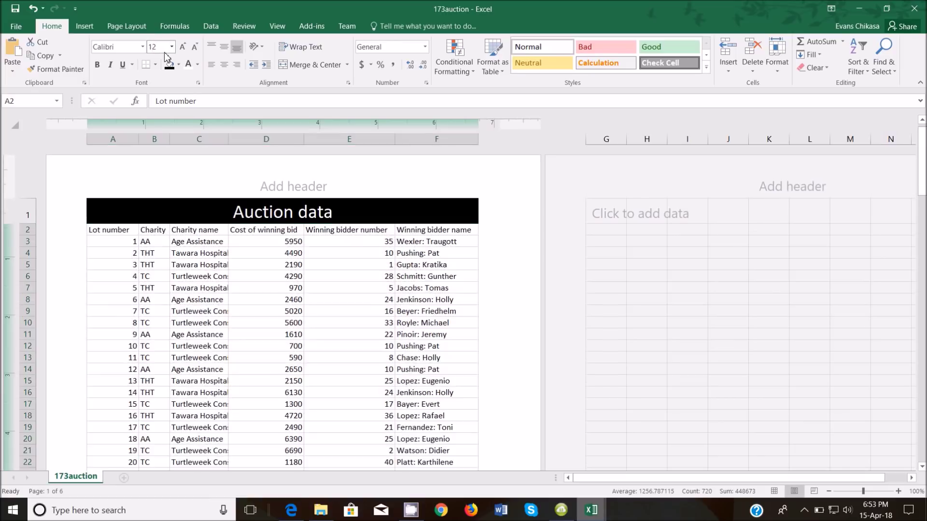
# Give the last data row, row 122, 12-point text as well
pyautogui.scroll(-8, 314, 233)
pyautogui.scroll(-15, 310, 240)
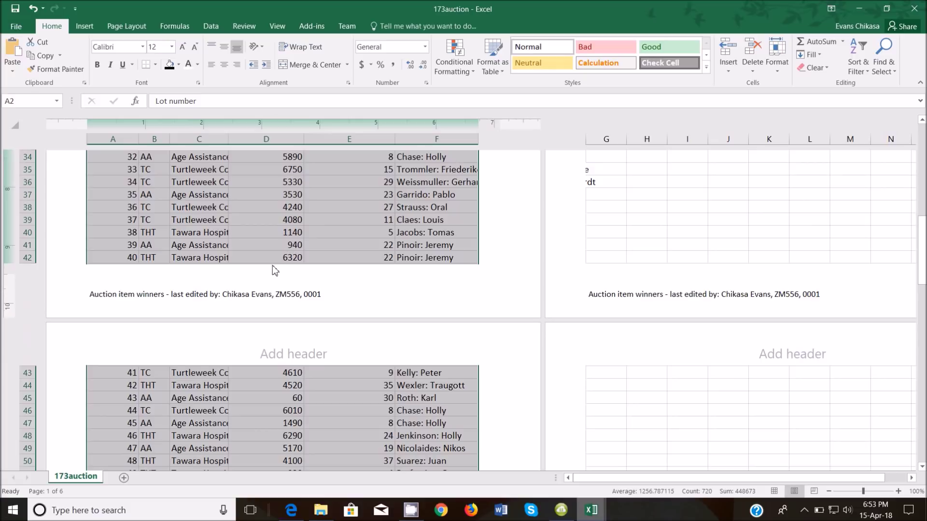
pyautogui.scroll(-15, 272, 312)
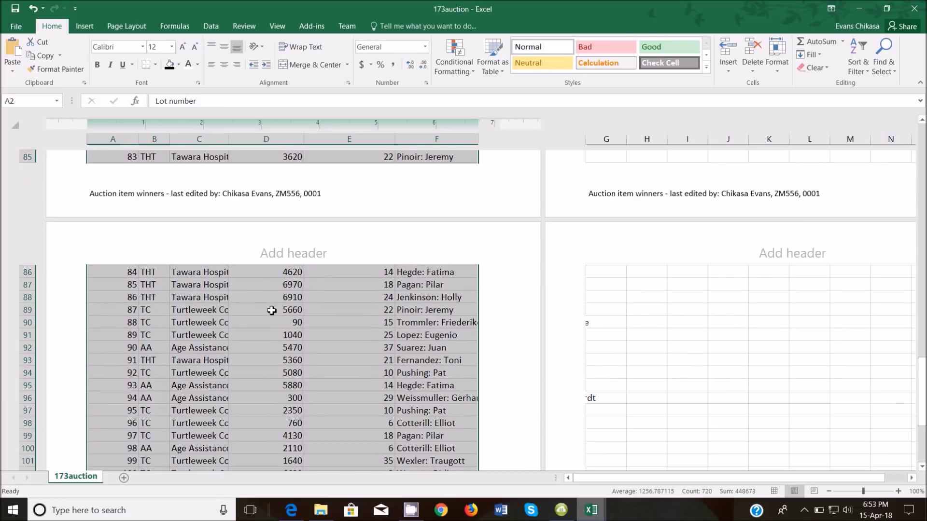
pyautogui.moveTo(124, 283); pyautogui.dragTo(412, 284)
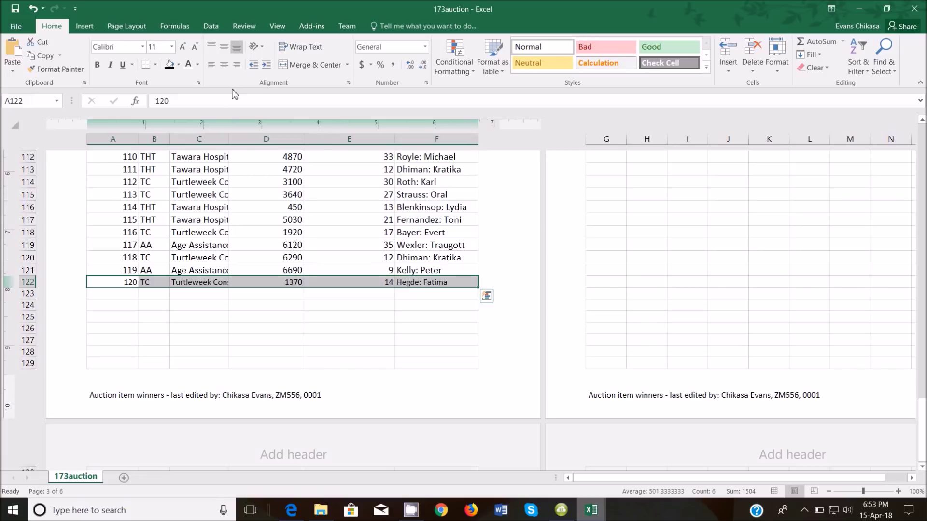
pyautogui.click(156, 50)
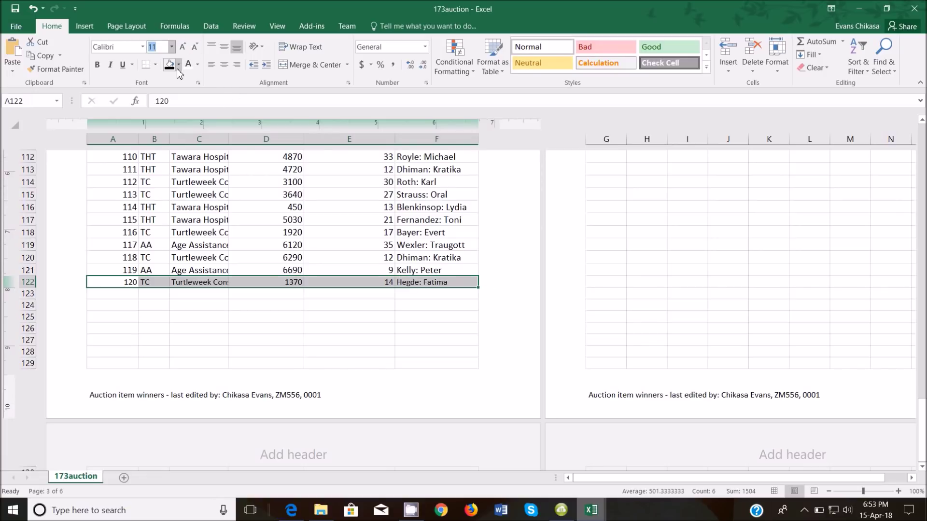
pyautogui.press('Return')
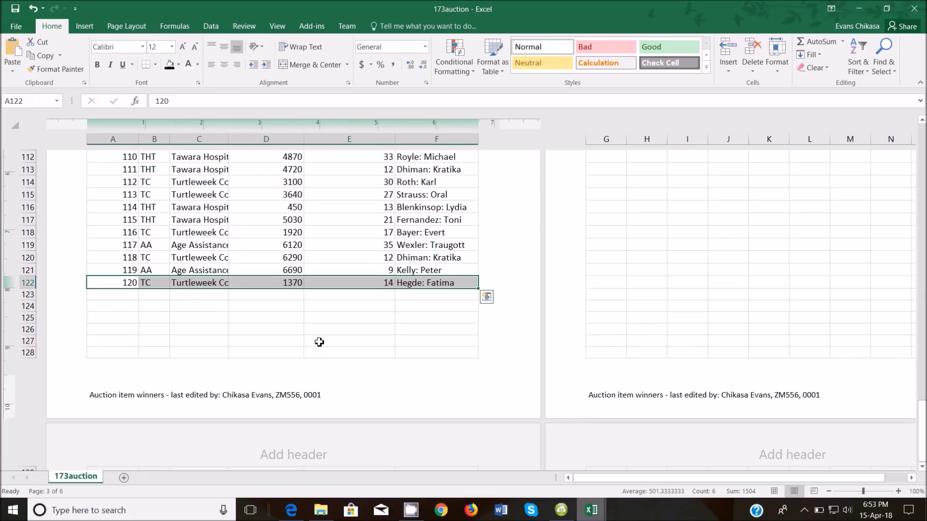
# Select the Cost of winning bid values from D3 to D122
pyautogui.scroll(7, 357, 239)
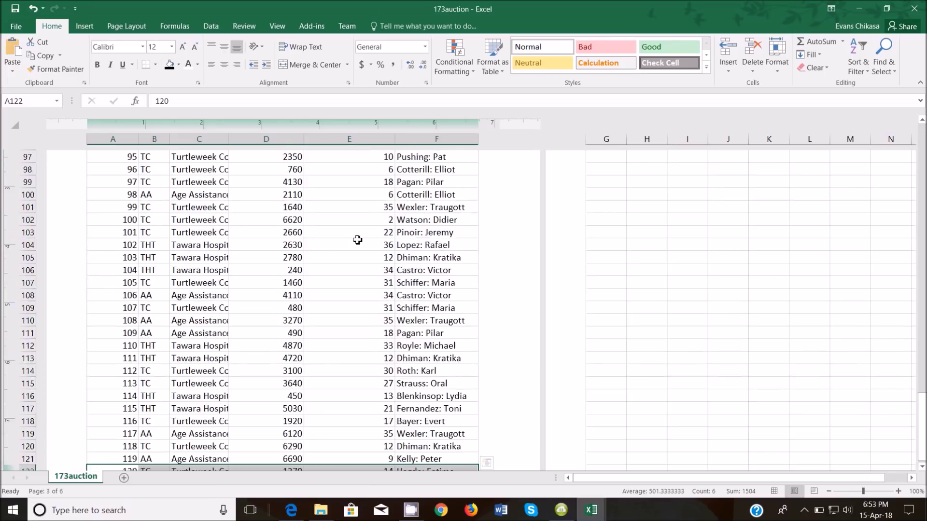
pyautogui.scroll(20, 358, 234)
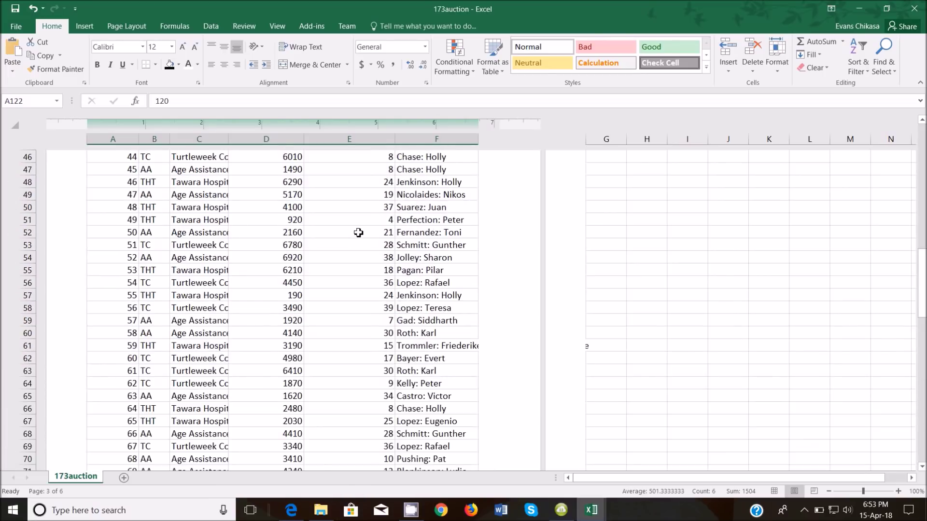
pyautogui.scroll(9, 359, 233)
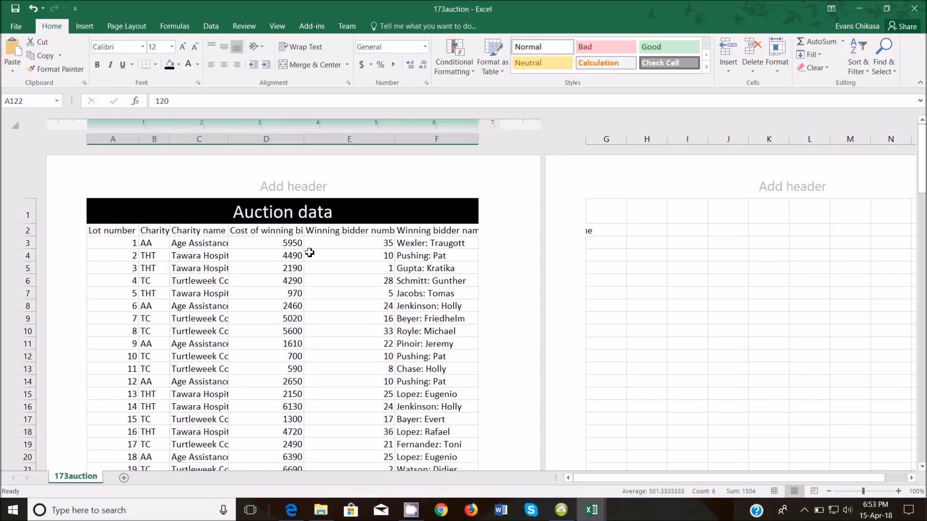
pyautogui.moveTo(272, 245); pyautogui.dragTo(294, 422)
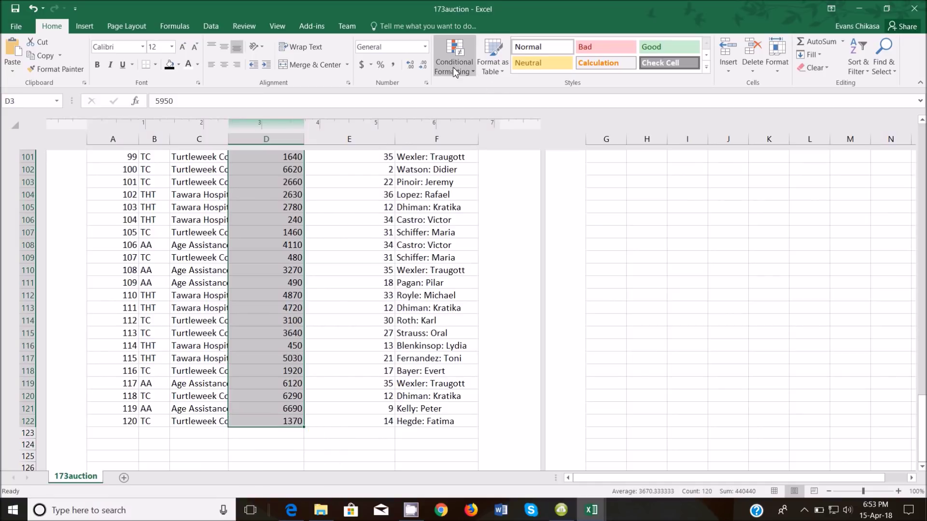
# Format the winning bids as $ Currency with 2 decimals, then bring back the exam paper
pyautogui.click(424, 46)
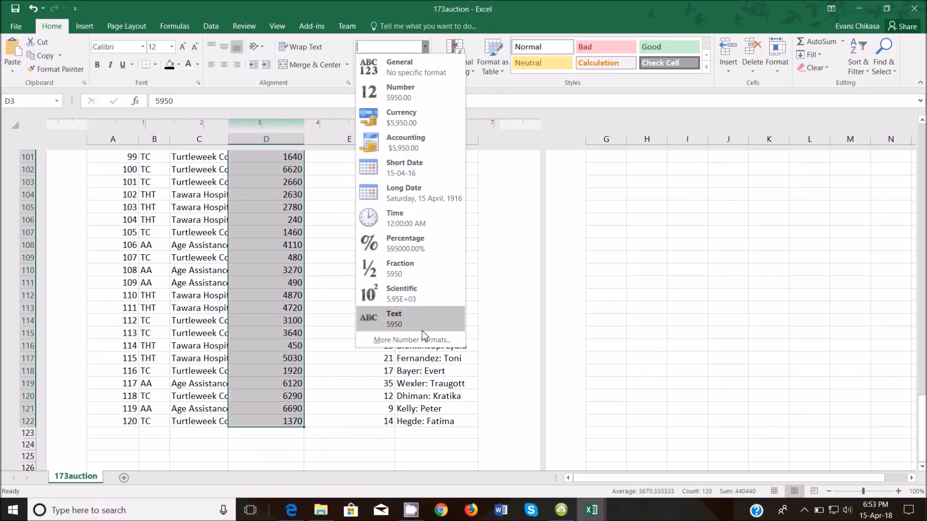
pyautogui.click(408, 339)
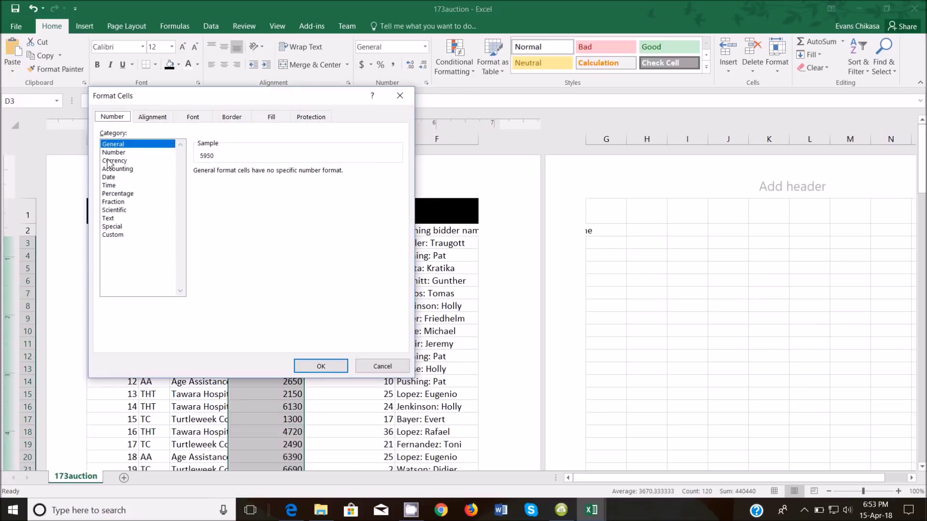
pyautogui.click(110, 161)
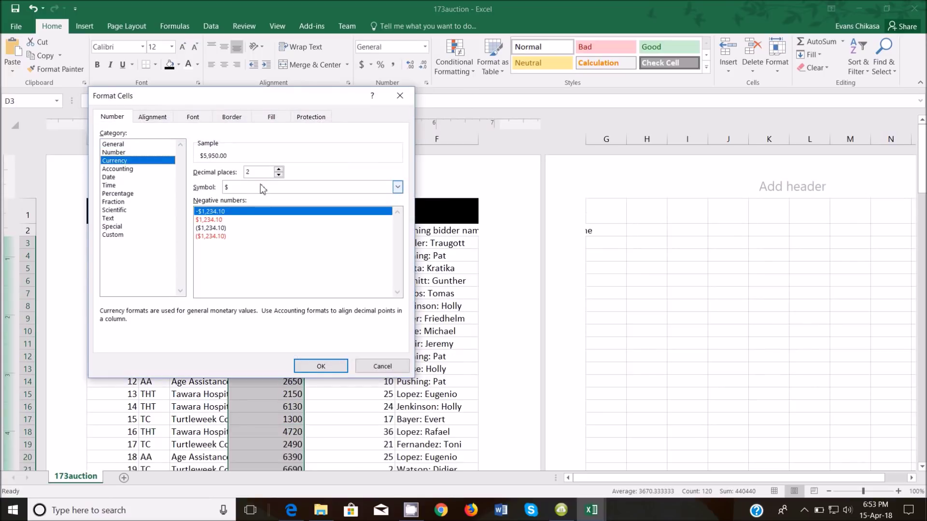
pyautogui.click(321, 367)
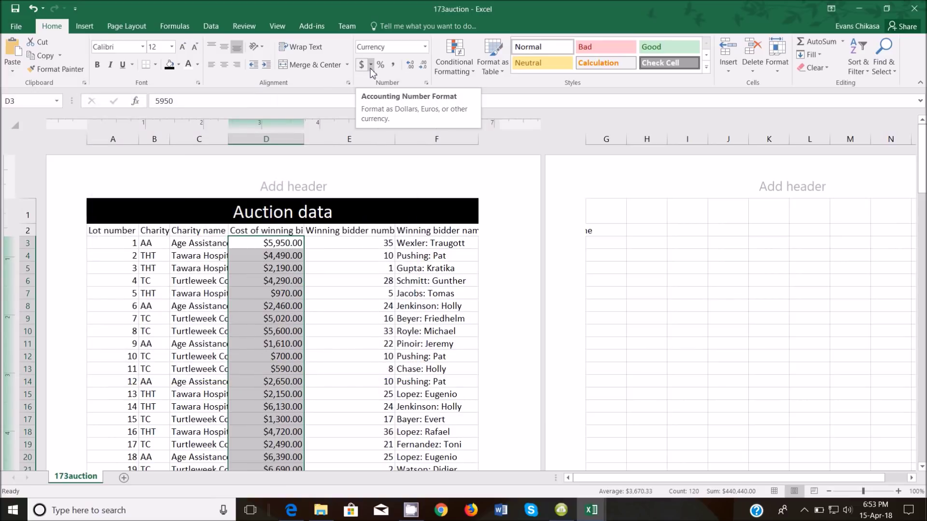
pyautogui.click(371, 69)
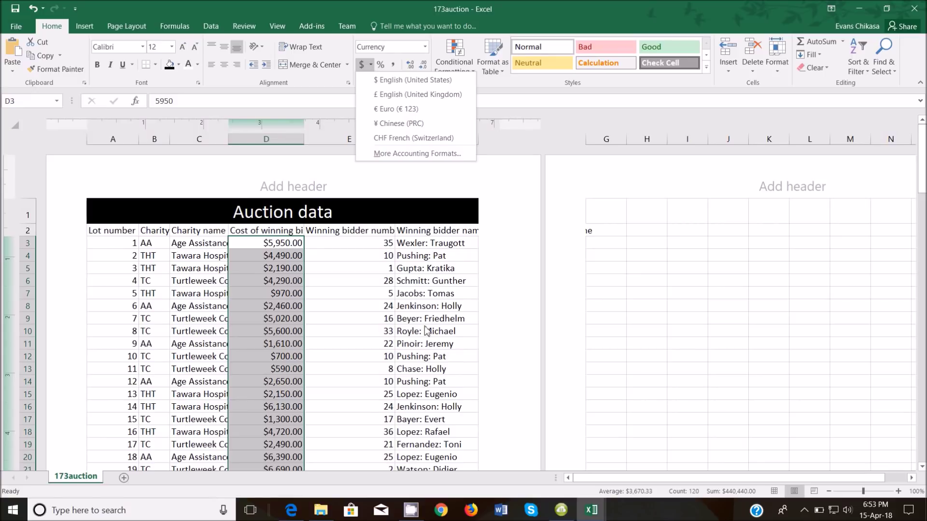
pyautogui.click(293, 513)
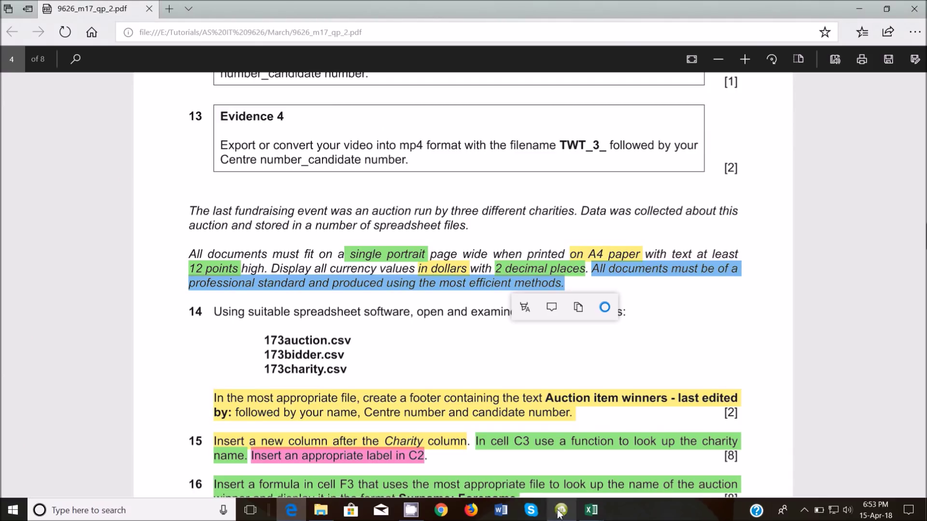
# Centre the lot numbers in A3:A122 and winning bidder numbers in E3:E122
pyautogui.click(583, 468)
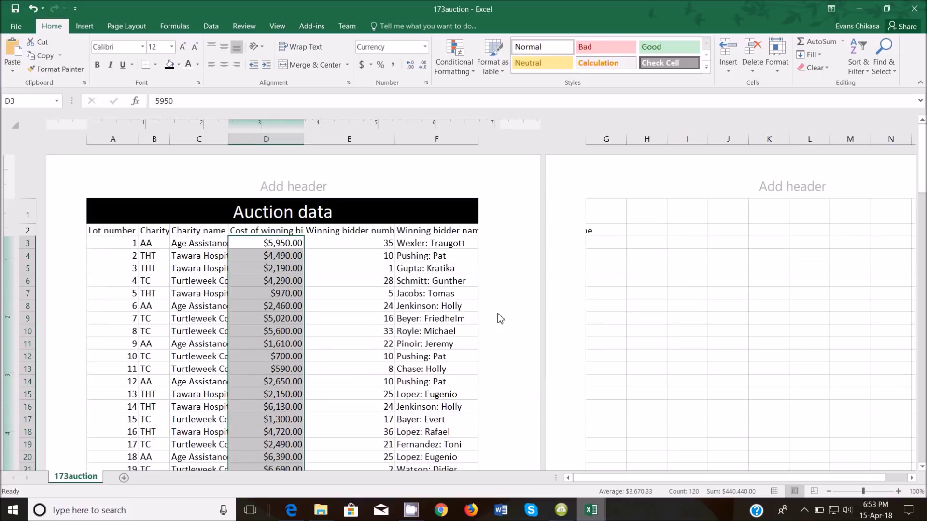
pyautogui.scroll(-3, 324, 252)
pyautogui.scroll(3, 330, 257)
pyautogui.moveTo(120, 243); pyautogui.dragTo(129, 476)
pyautogui.moveTo(152, 230); pyautogui.dragTo(121, 246)
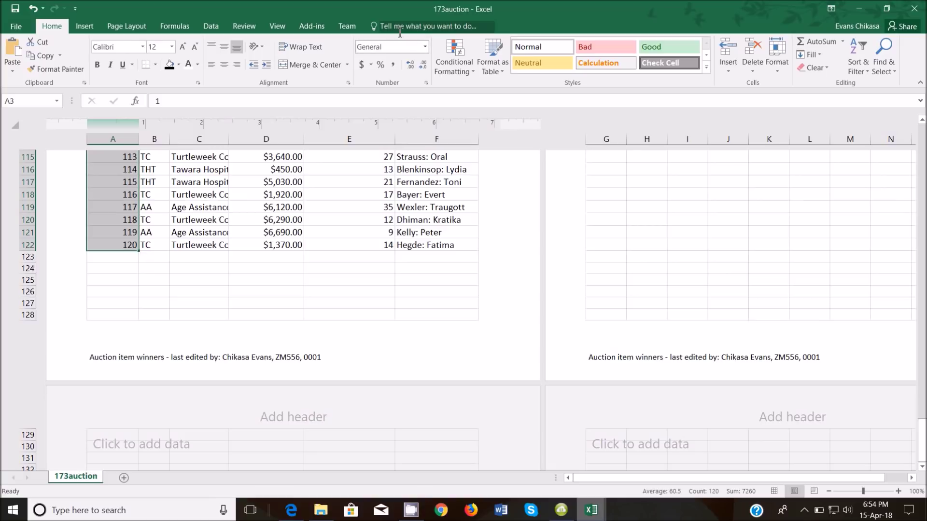
pyautogui.click(224, 65)
pyautogui.moveTo(360, 244); pyautogui.dragTo(361, 428)
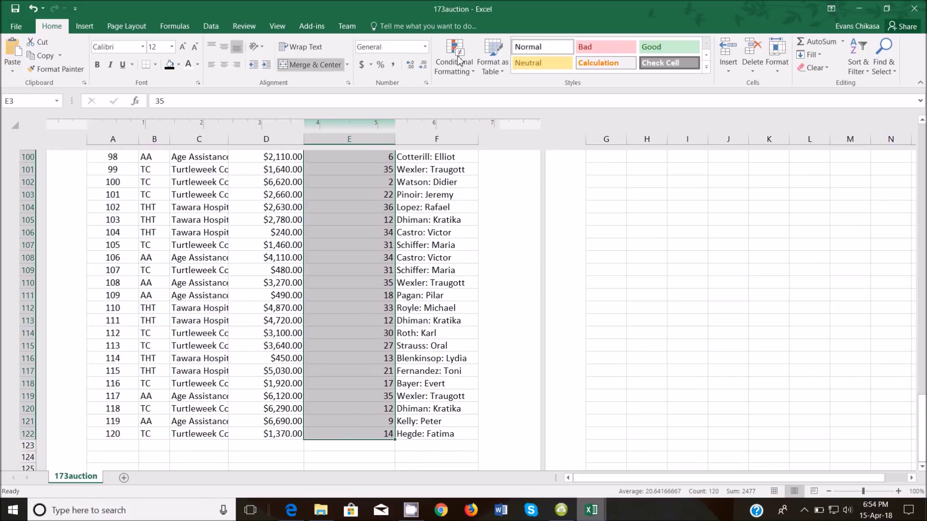
pyautogui.click(229, 68)
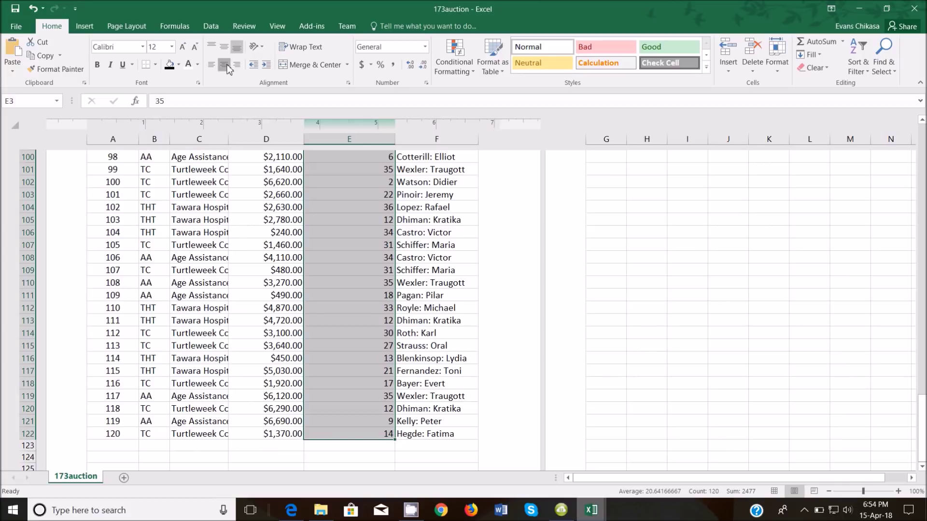
pyautogui.hotkey('ctrl', 'BackSpace')
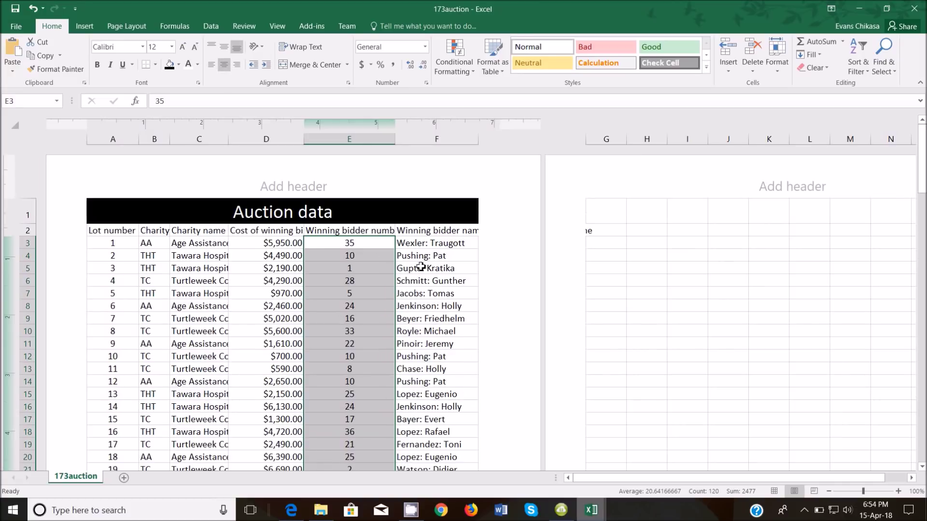
# AutoFit every column's width to its contents across the whole sheet
pyautogui.moveTo(297, 515)
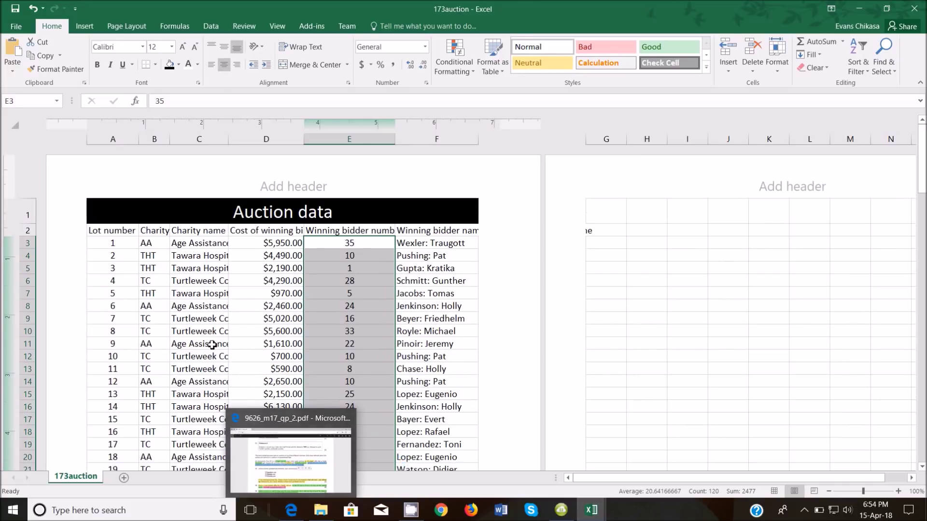
pyautogui.click(291, 476)
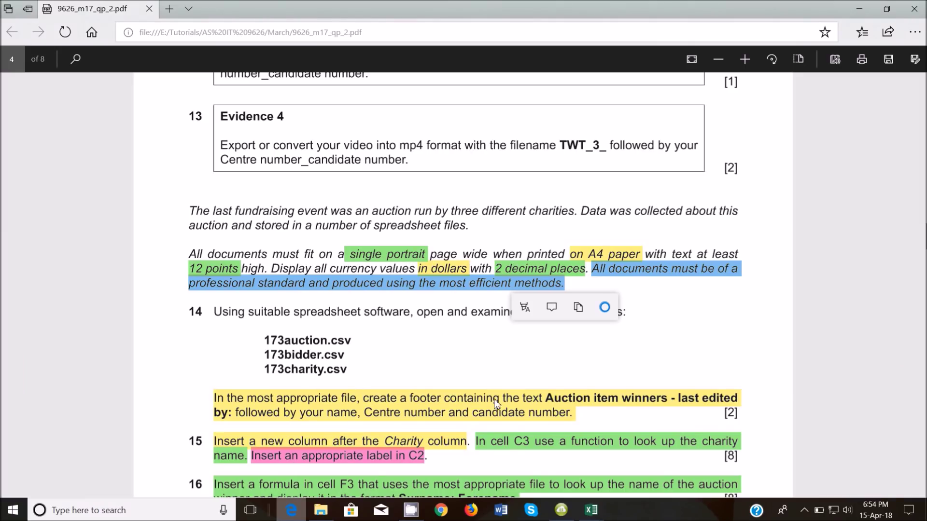
pyautogui.moveTo(591, 511)
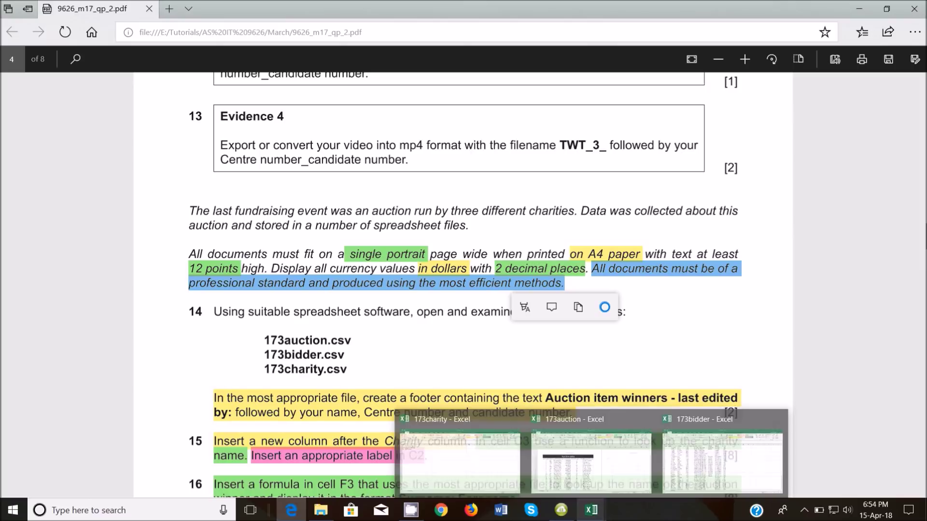
pyautogui.click(601, 489)
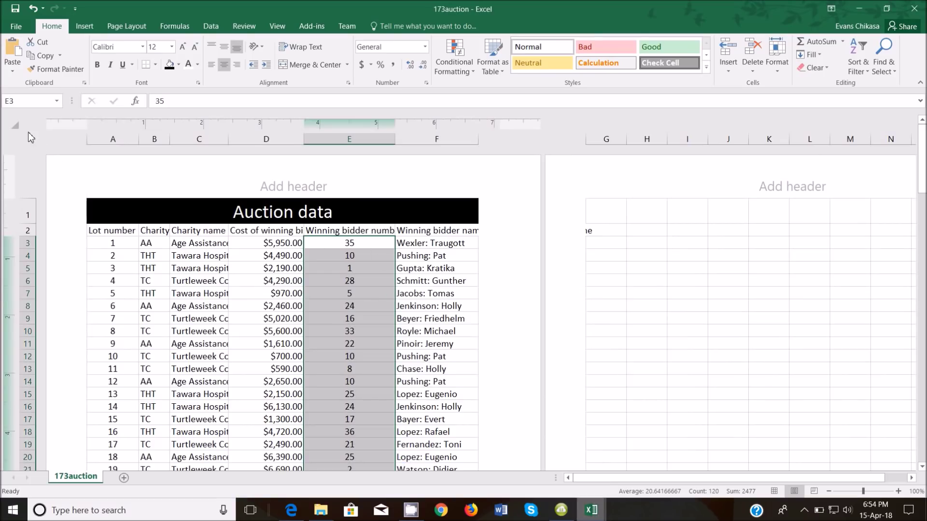
pyautogui.click(17, 126)
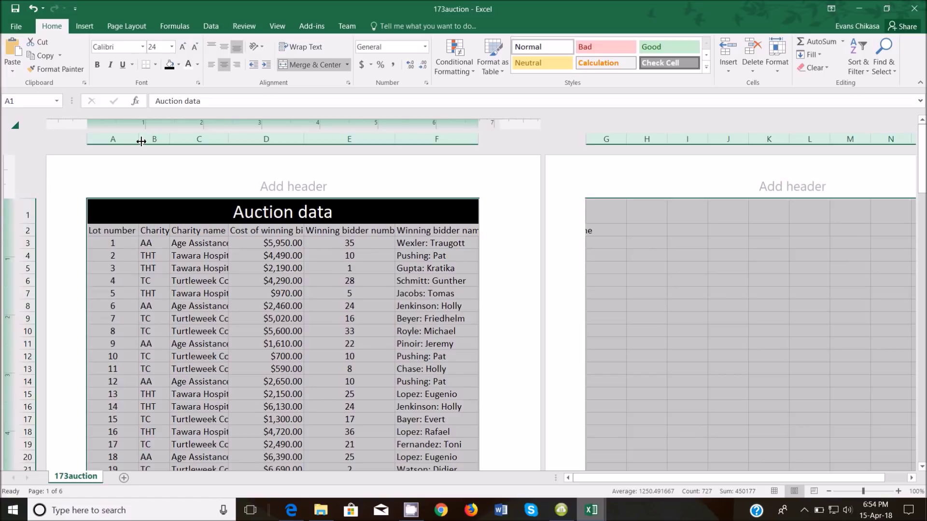
pyautogui.doubleClick(141, 141)
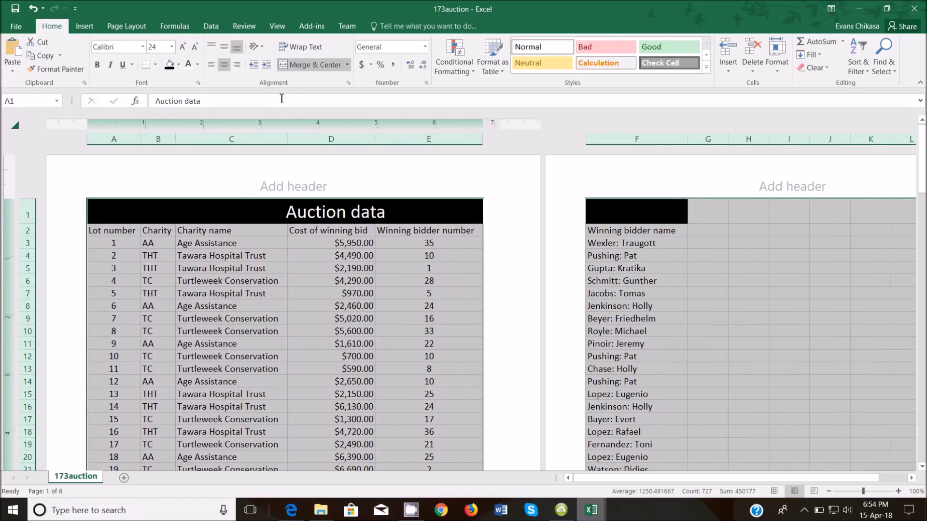
pyautogui.click(126, 26)
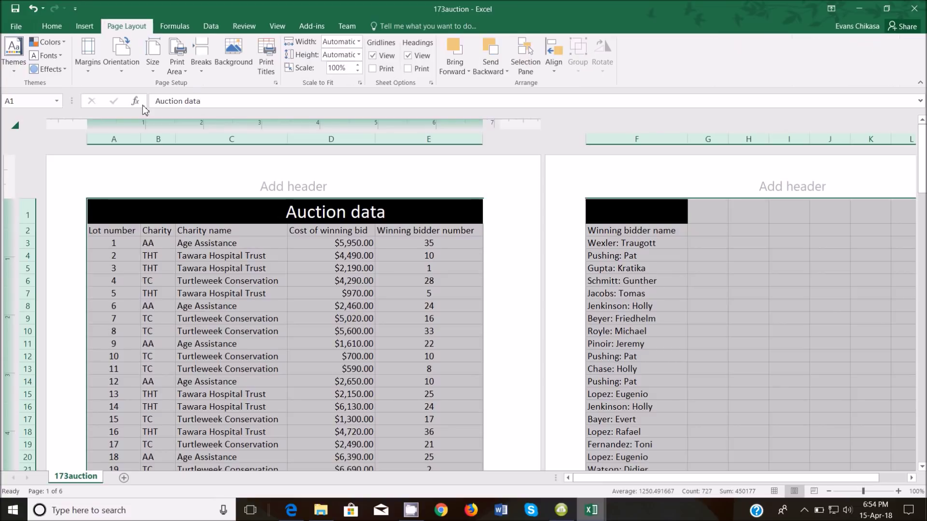
# Set Portrait orientation and A4 paper size, then return to the exam paper
pyautogui.click(118, 72)
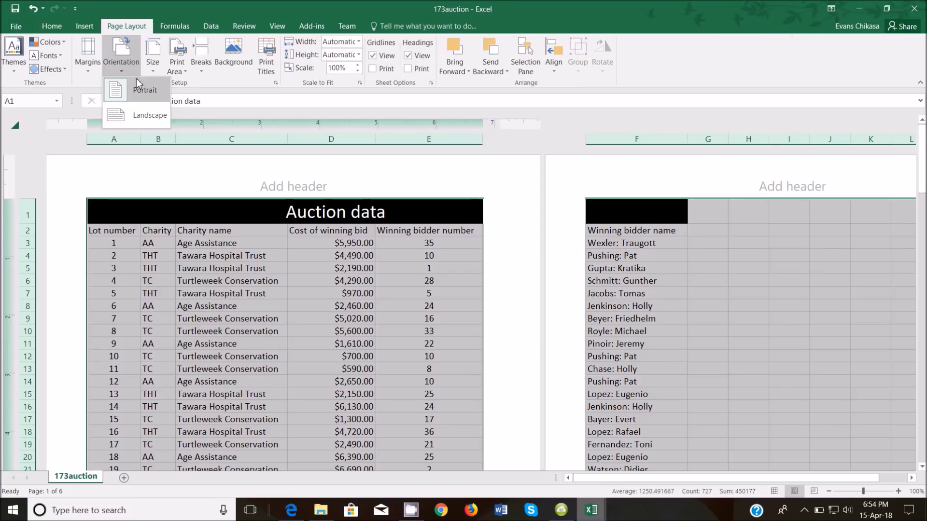
pyautogui.click(153, 70)
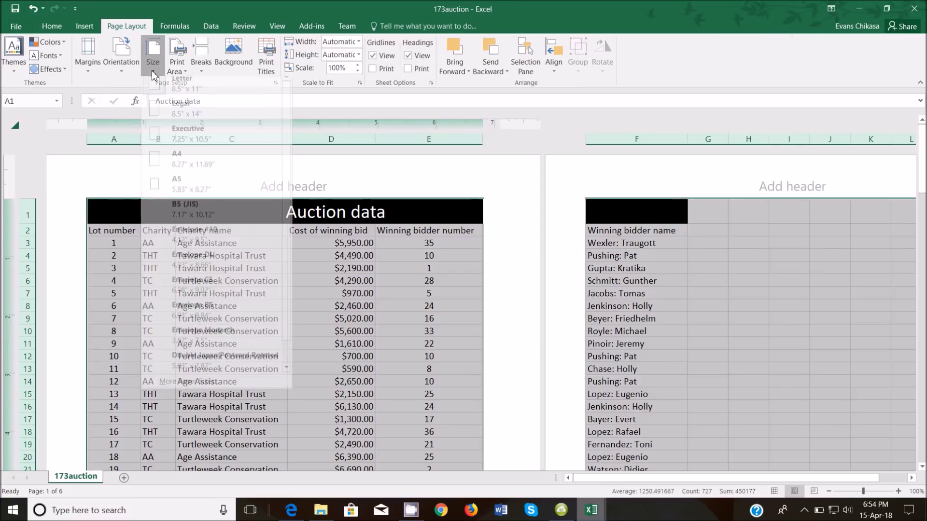
pyautogui.click(199, 172)
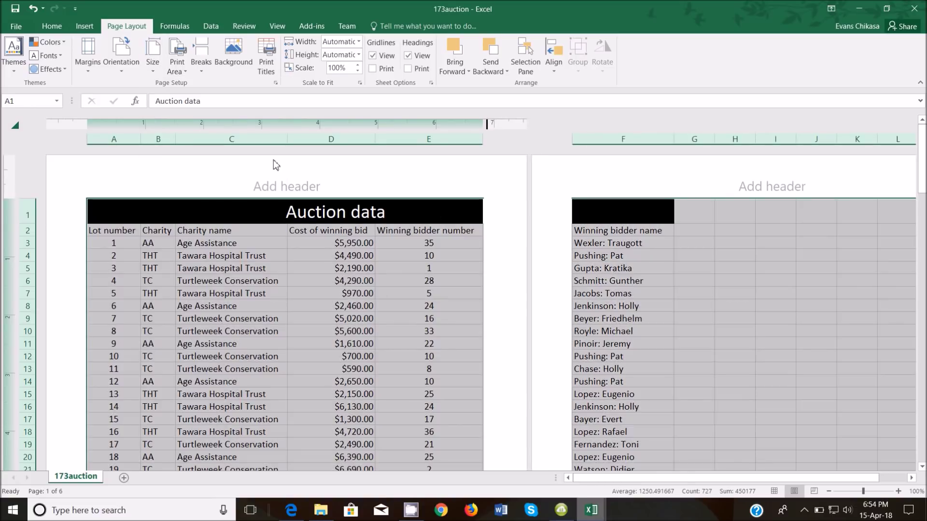
pyautogui.click(144, 143)
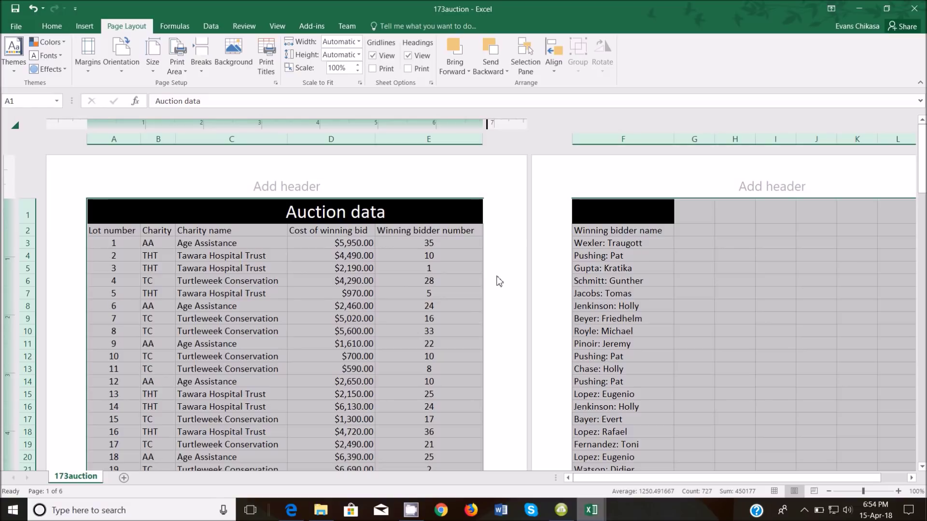
pyautogui.click(437, 304)
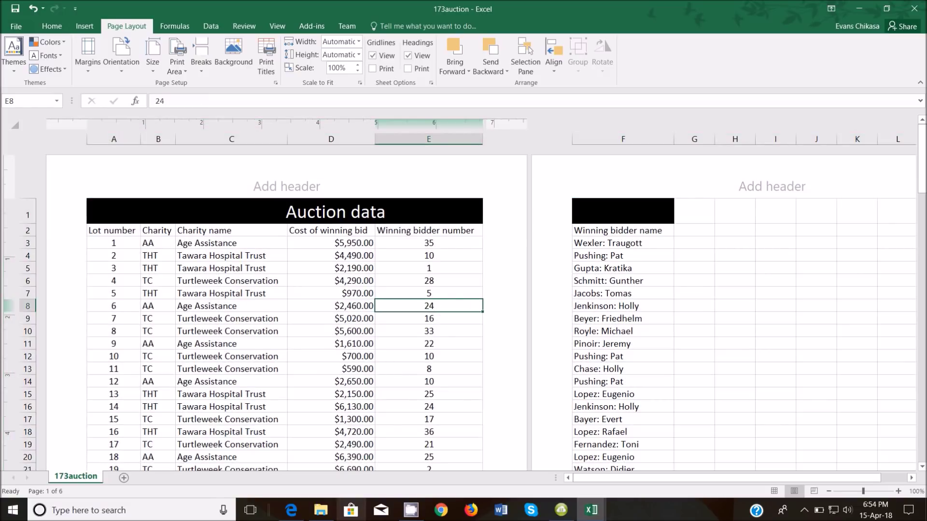
pyautogui.click(289, 464)
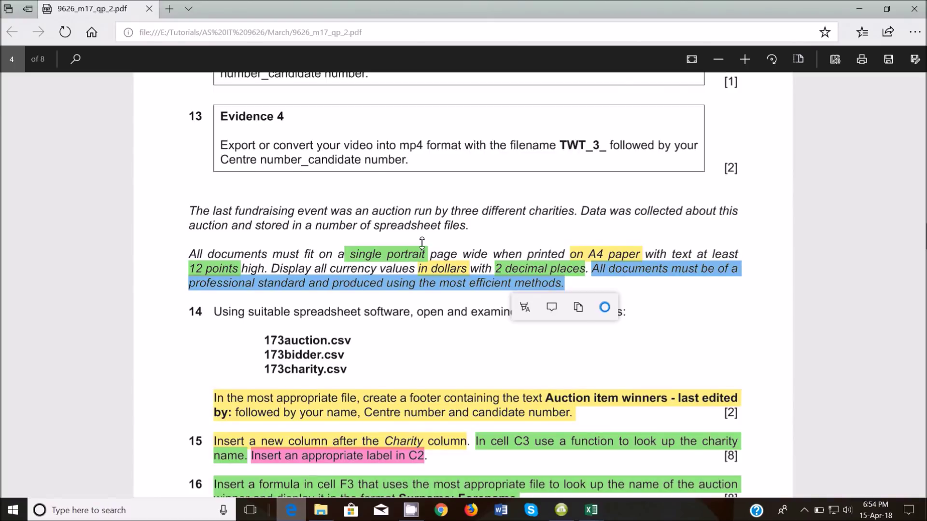
# Highlight question 18 green as done, then bring the 173auction workbook back
pyautogui.scroll(-15, 422, 241)
pyautogui.scroll(10, 423, 279)
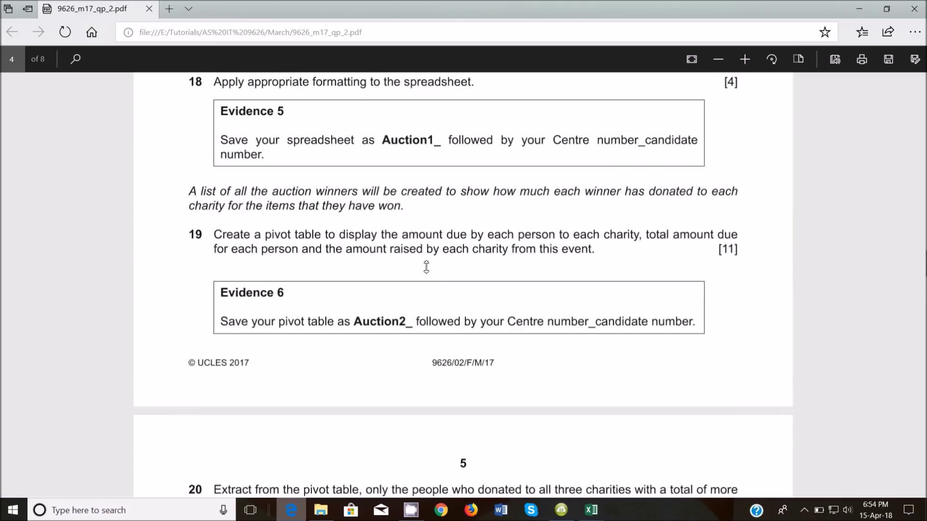
pyautogui.scroll(1, 426, 267)
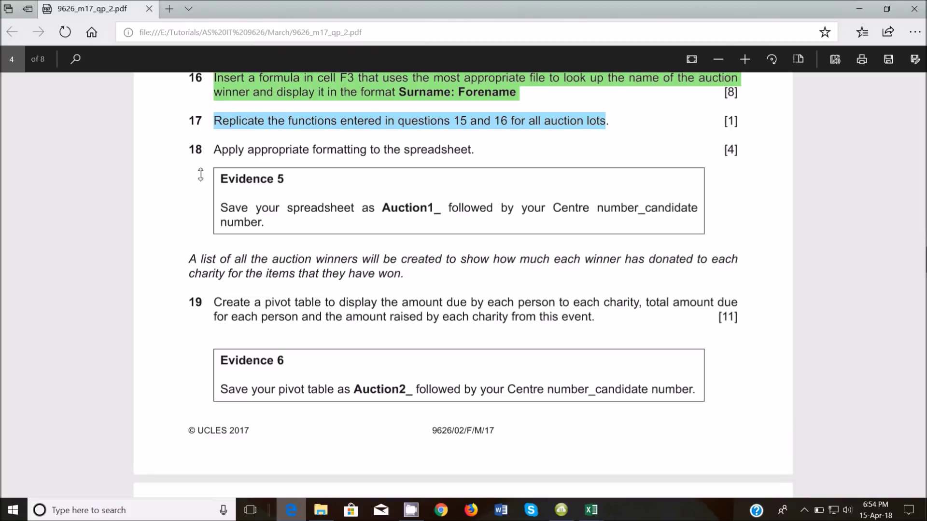
pyautogui.moveTo(228, 159); pyautogui.dragTo(470, 154)
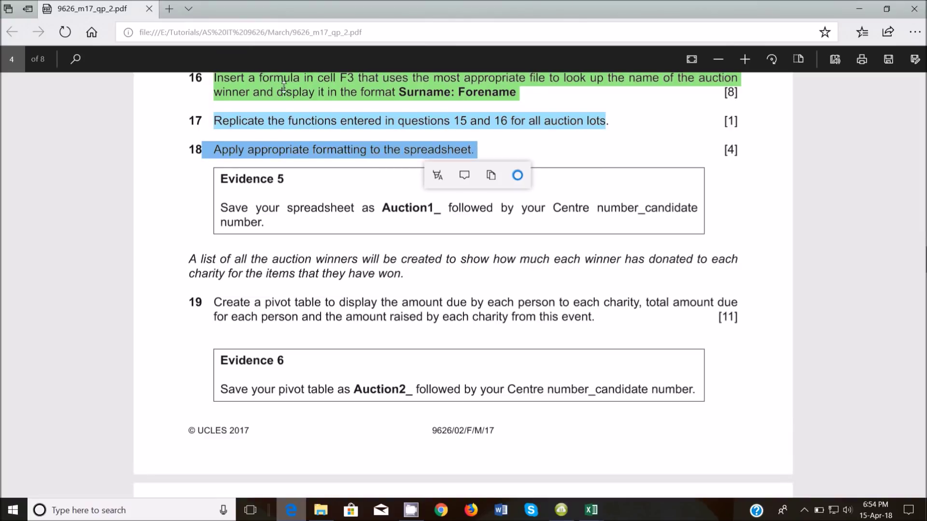
pyautogui.click(437, 175)
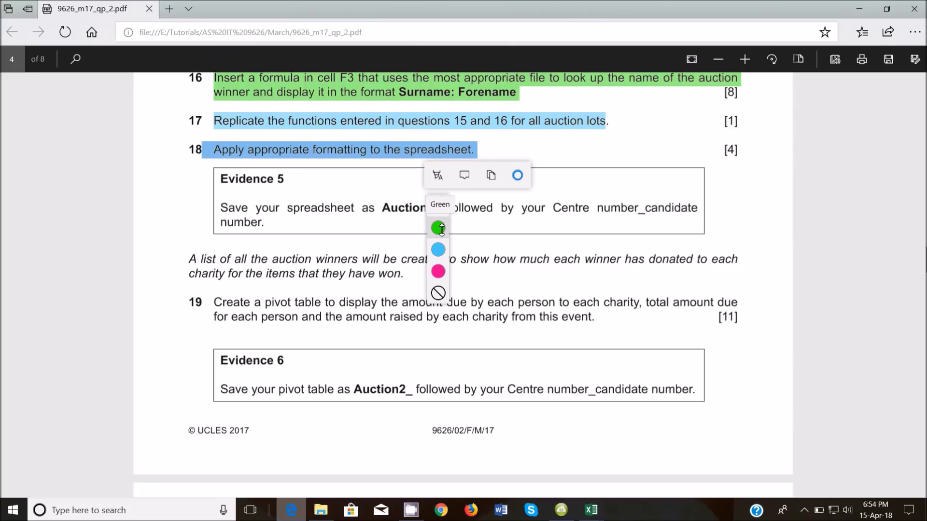
pyautogui.click(438, 227)
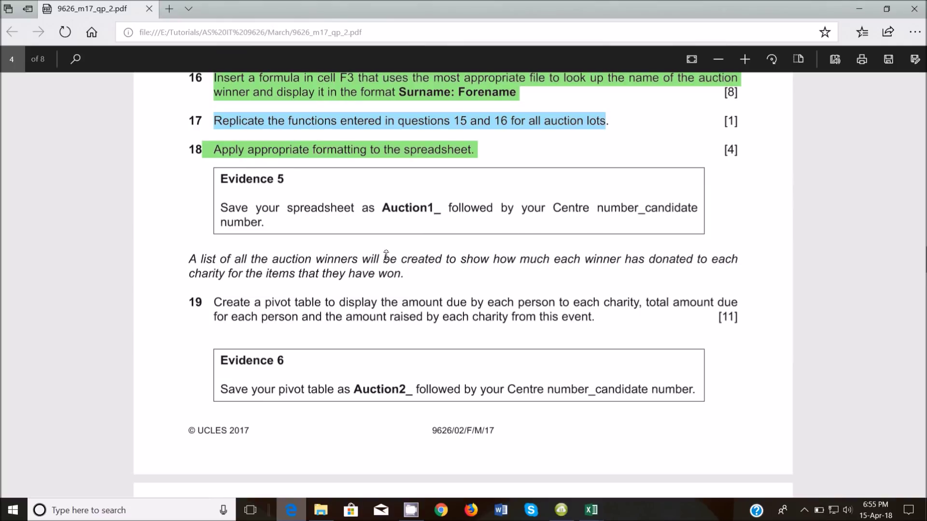
pyautogui.click(591, 511)
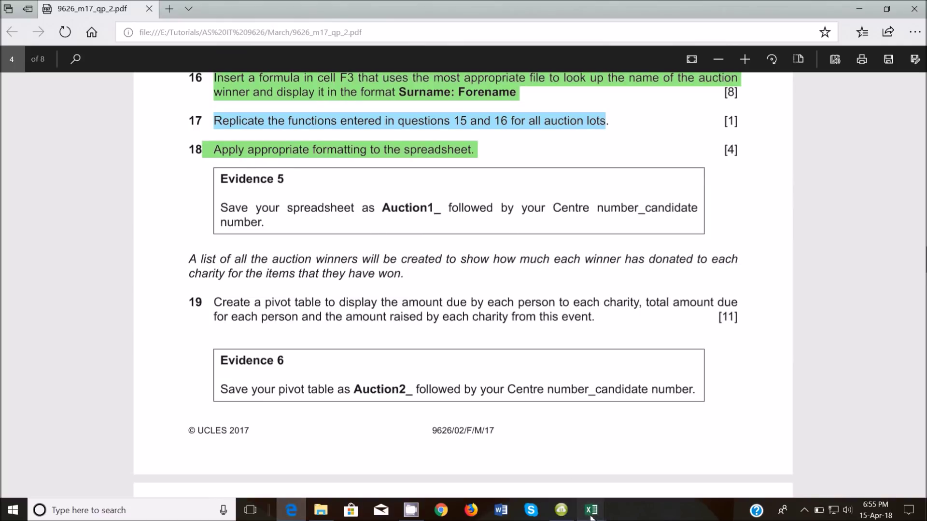
pyautogui.click(596, 467)
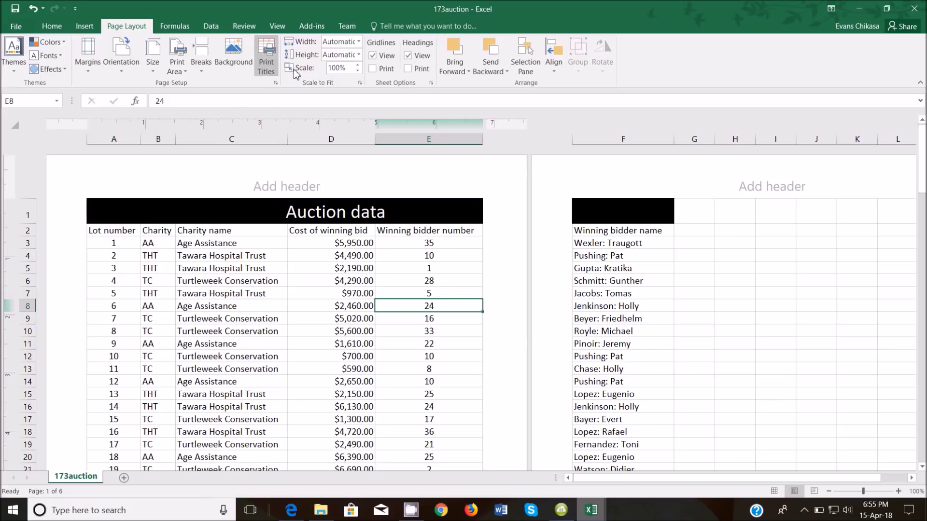
# Scale the sheet to fit 1 page wide
pyautogui.click(359, 42)
pyautogui.click(345, 67)
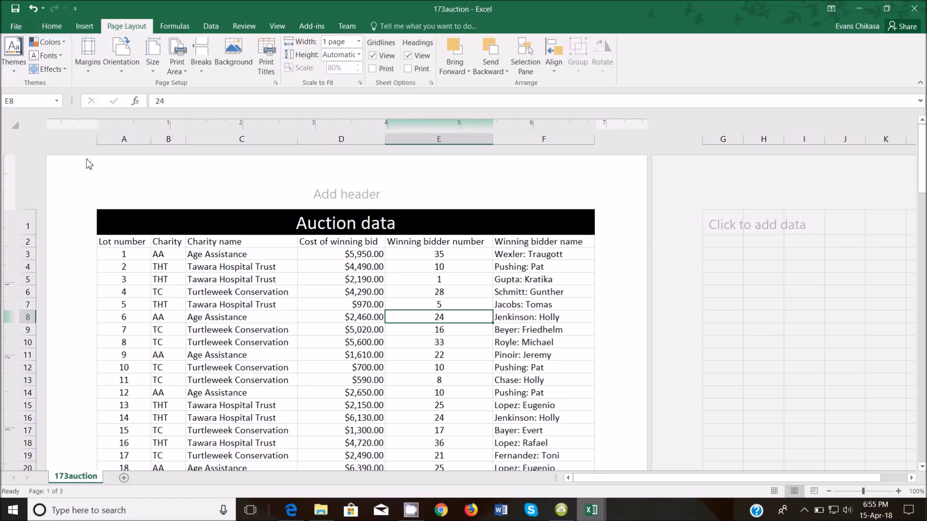
pyautogui.click(10, 122)
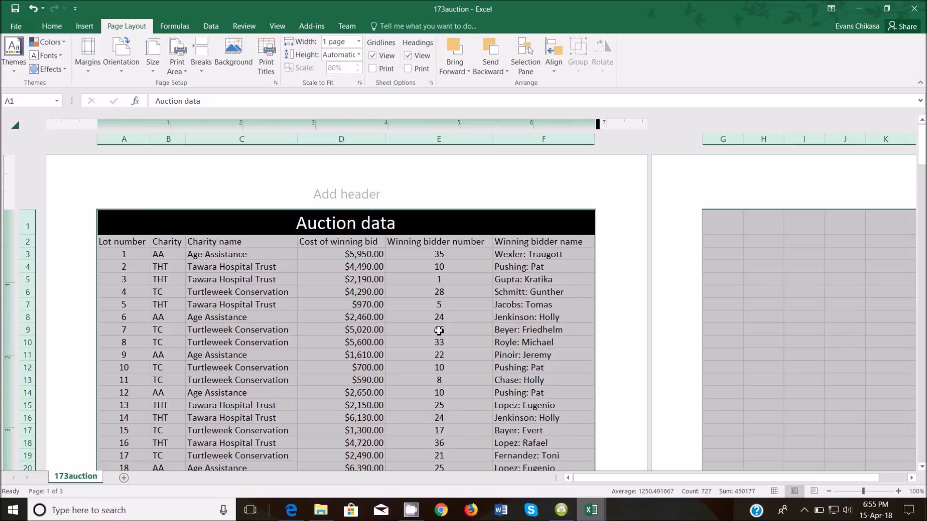
pyautogui.click(195, 314)
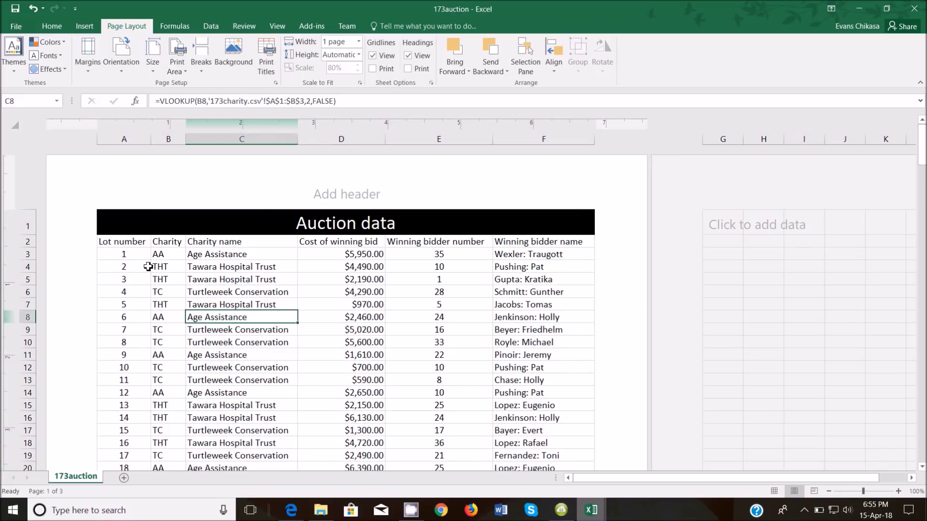
# Check the A2:F2 headers, then return to the exam paper
pyautogui.moveTo(125, 241); pyautogui.dragTo(221, 241)
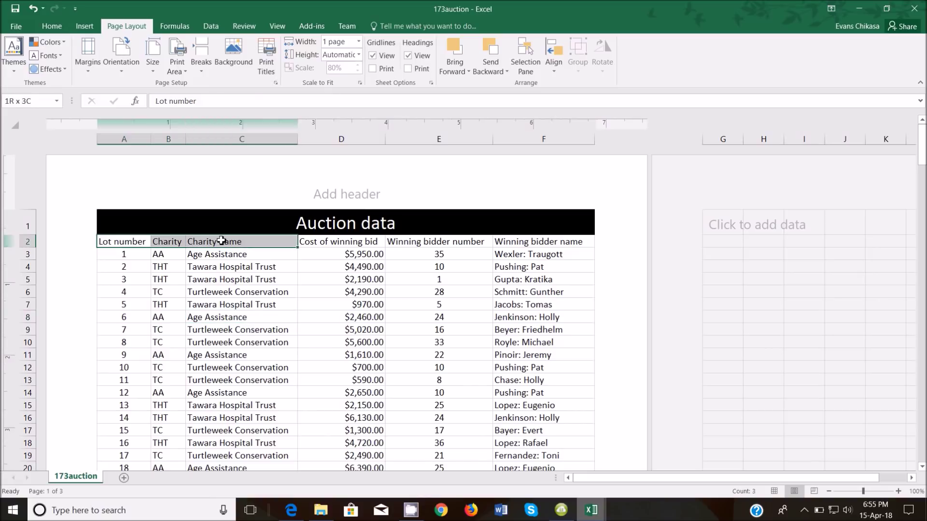
pyautogui.click(322, 241)
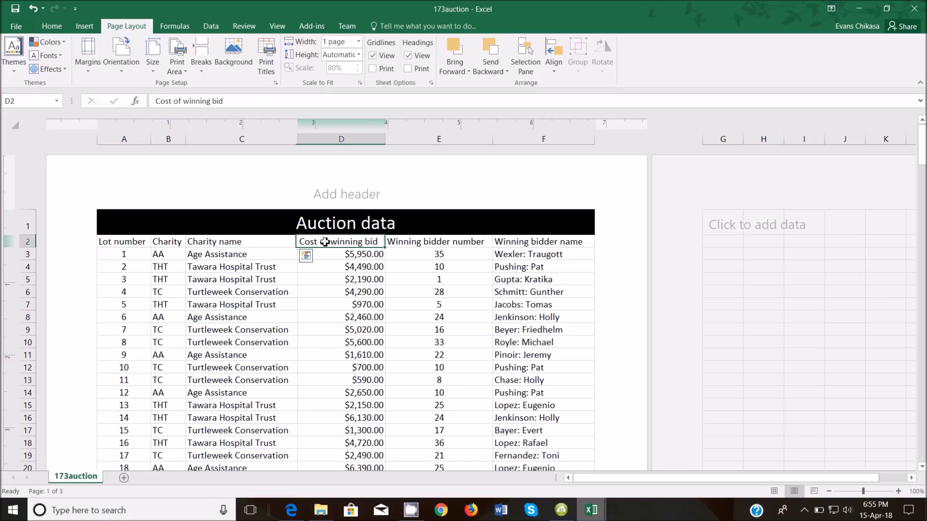
pyautogui.click(424, 243)
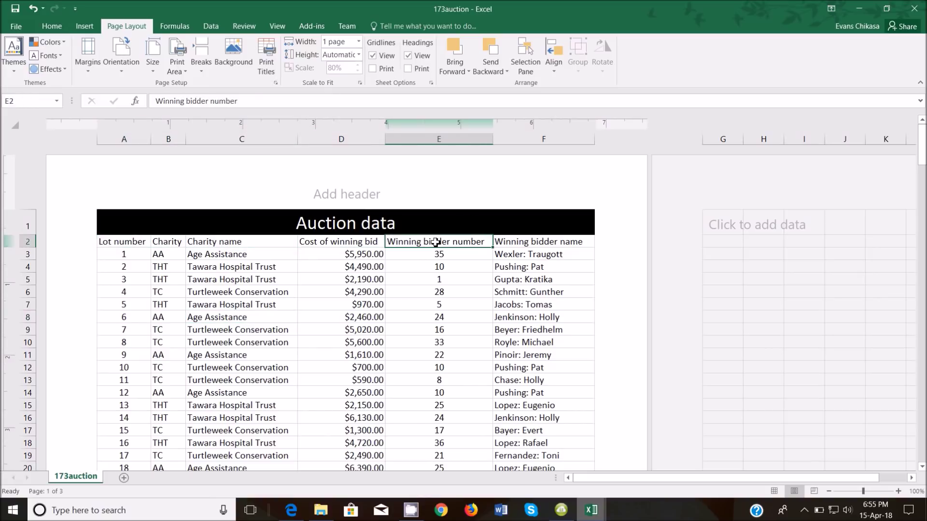
pyautogui.click(534, 246)
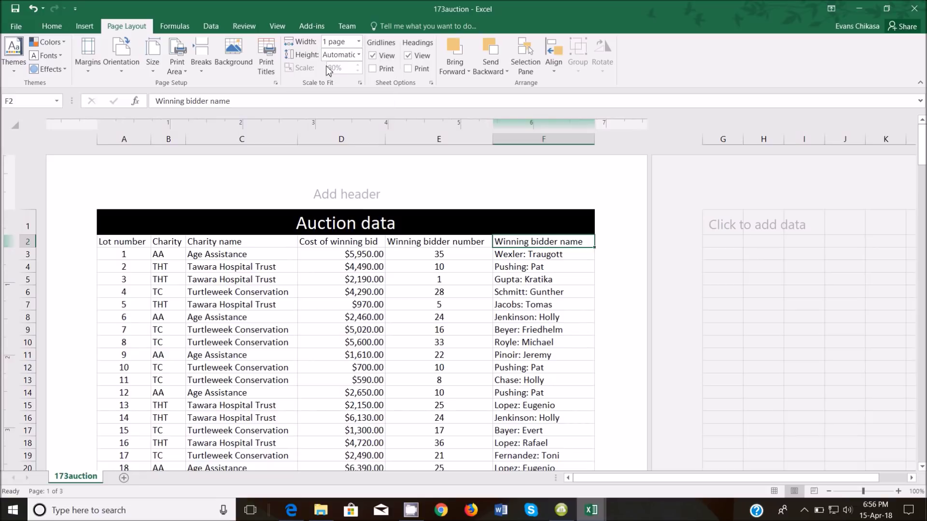
pyautogui.moveTo(291, 511)
pyautogui.click(297, 428)
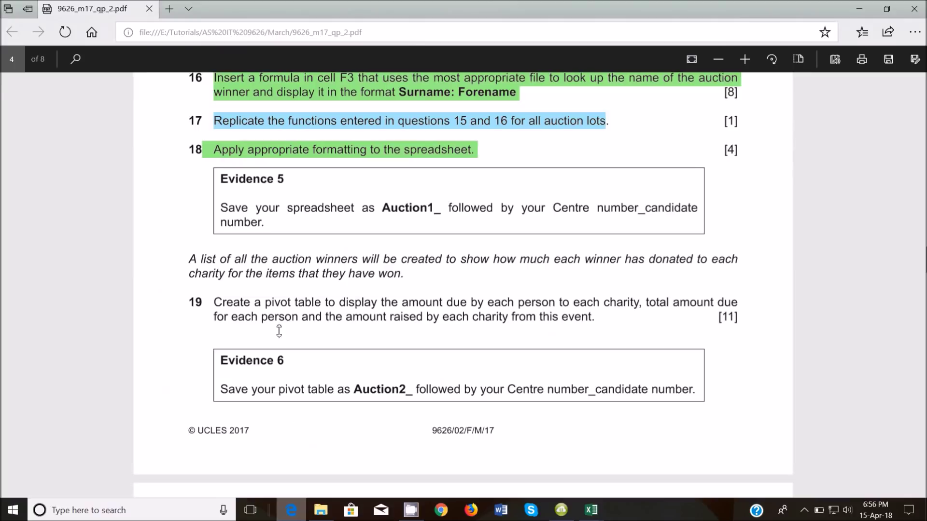
# Reread the 'page wide' printing requirement, then return to the 173auction workbook
pyautogui.scroll(8, 301, 296)
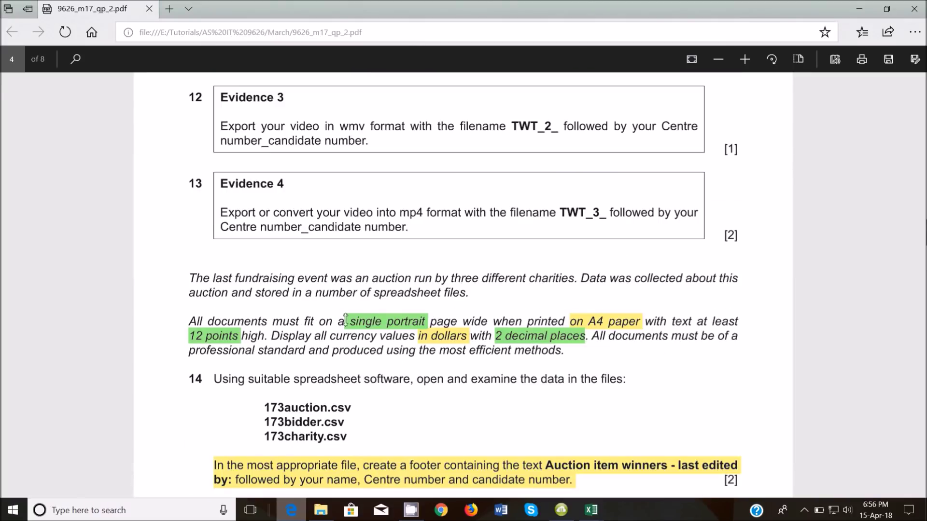
pyautogui.moveTo(427, 325); pyautogui.dragTo(490, 323)
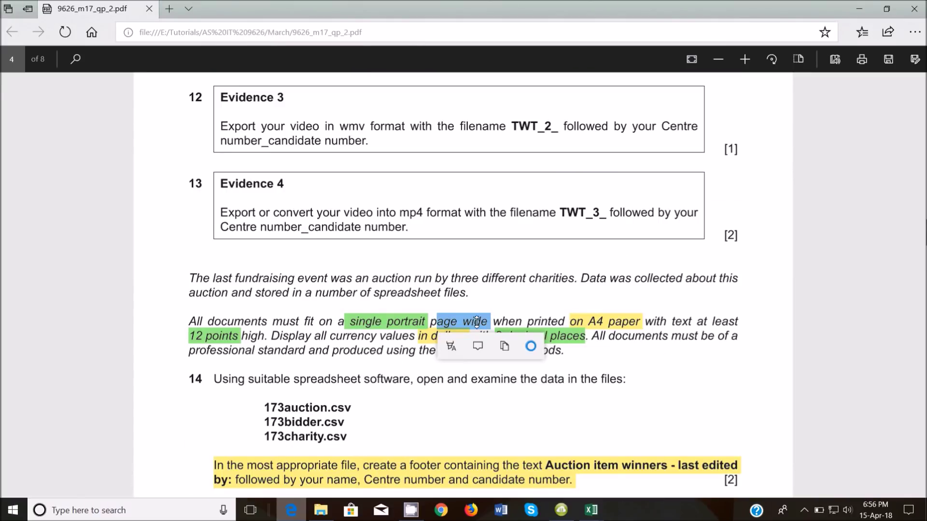
pyautogui.click(513, 444)
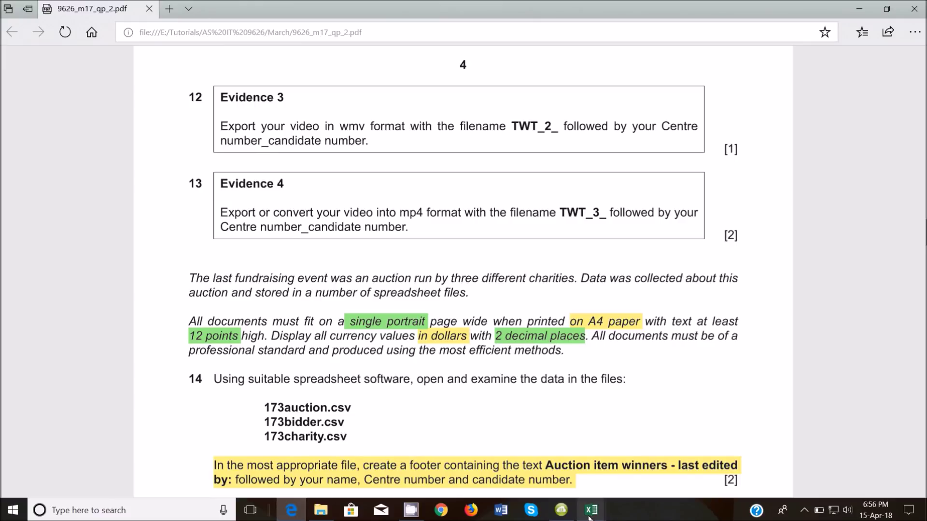
pyautogui.moveTo(591, 510)
pyautogui.click(586, 456)
pyautogui.moveTo(294, 505)
pyautogui.click(312, 420)
pyautogui.moveTo(591, 510)
pyautogui.click(587, 459)
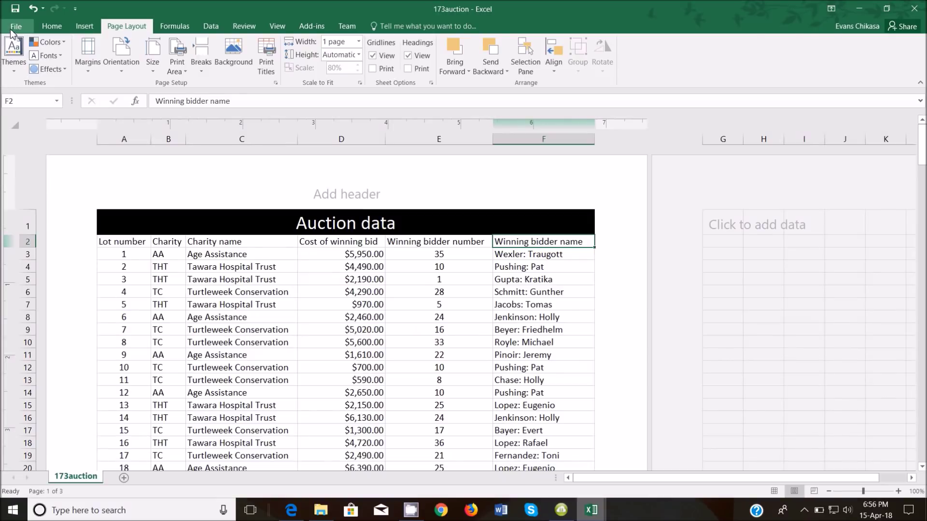
# Save as Excel Workbook 'Auction1_ZM556_0001' in the Worked files folder
pyautogui.click(16, 26)
pyautogui.click(34, 134)
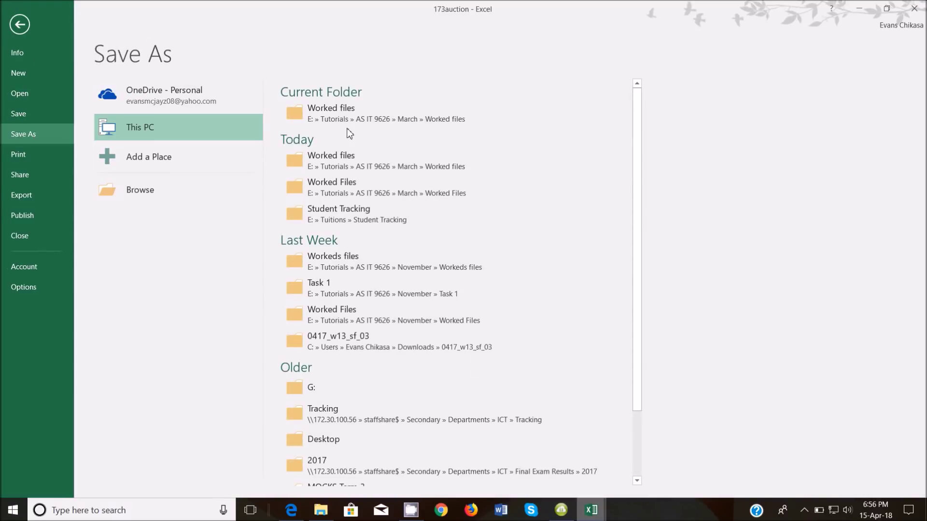
pyautogui.click(375, 127)
pyautogui.click(193, 220)
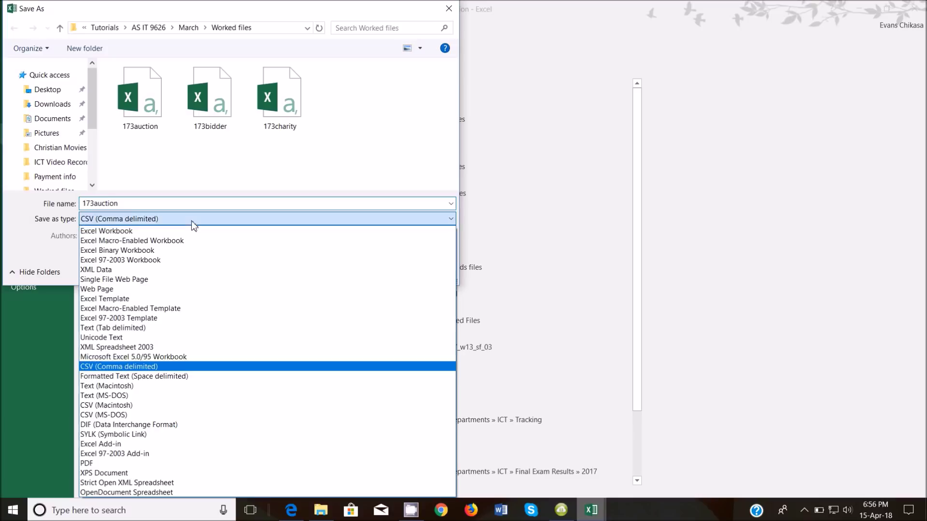
pyautogui.click(176, 231)
pyautogui.click(184, 203)
pyautogui.write('A')
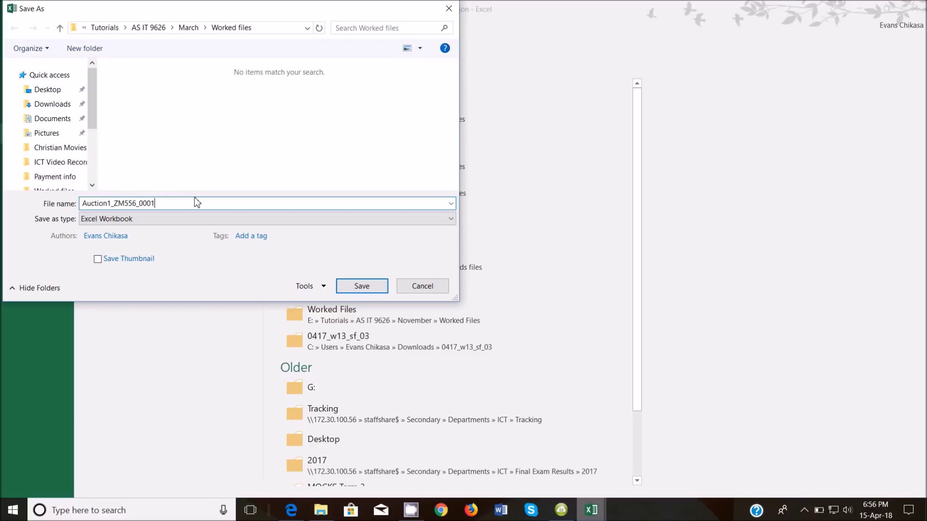
pyautogui.press('Return')
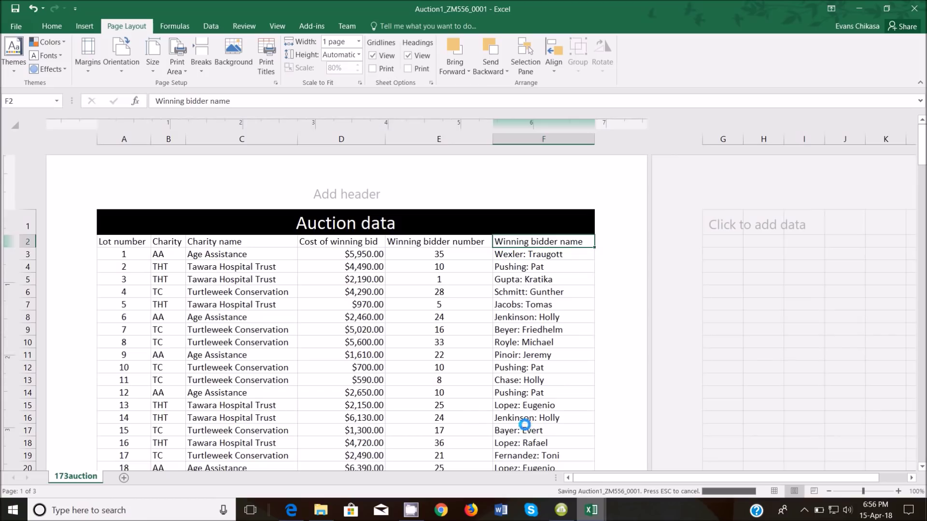
pyautogui.click(300, 510)
# Scroll the exam paper down to question 19 and the Evidence boxes
pyautogui.scroll(-4, 354, 365)
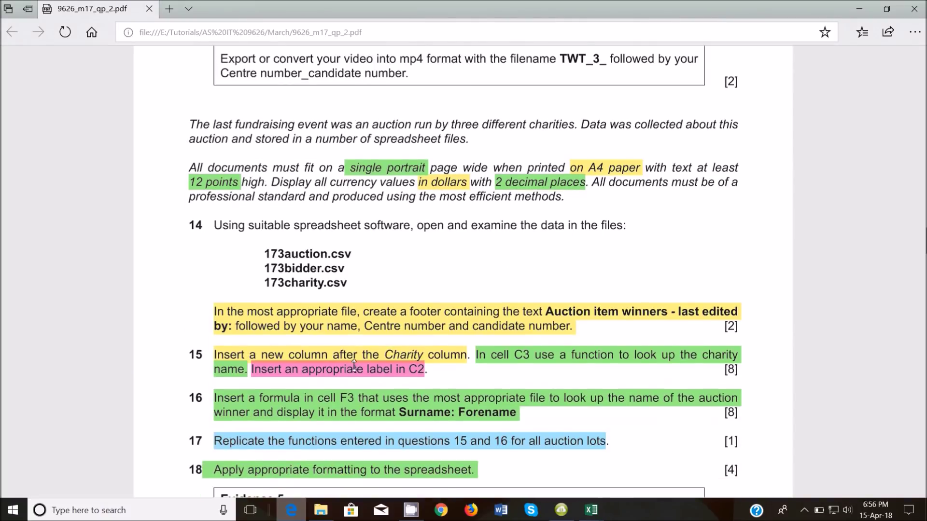
pyautogui.scroll(-5, 354, 365)
pyautogui.scroll(-2, 314, 284)
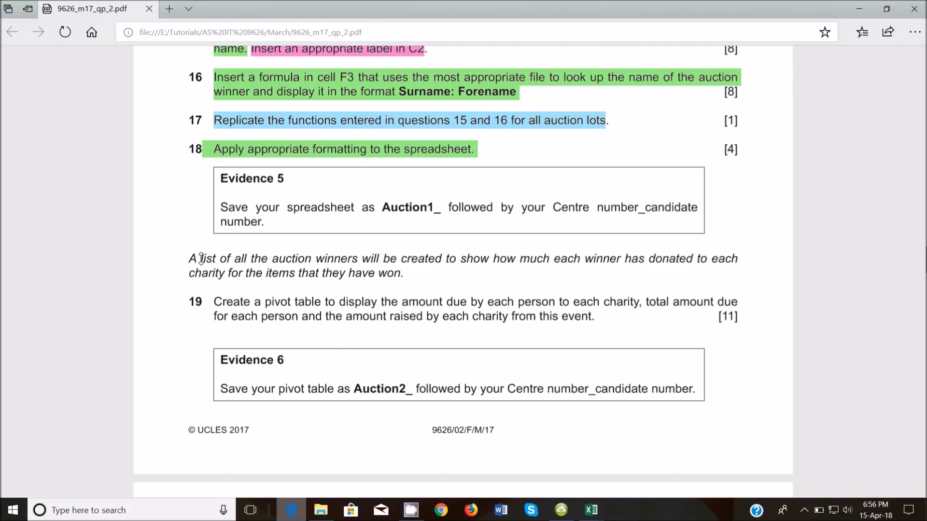
pyautogui.click(804, 515)
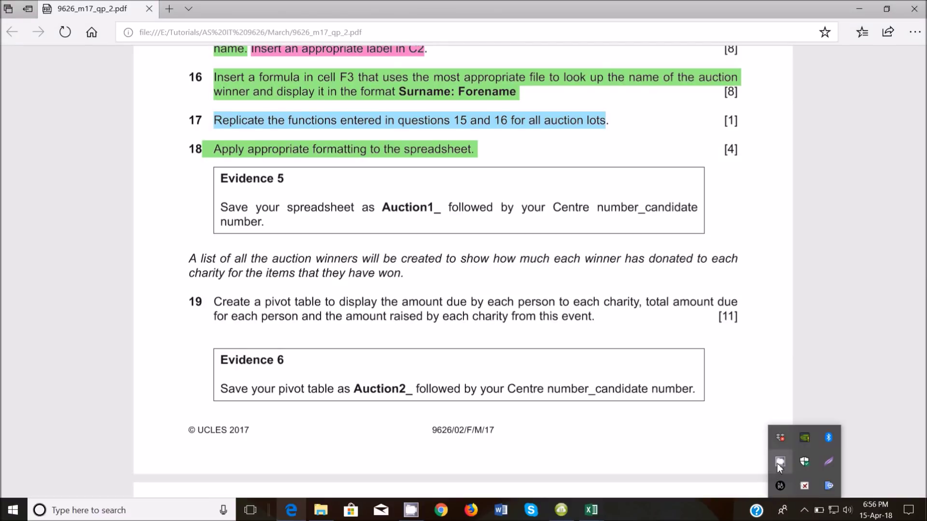
pyautogui.click(778, 462)
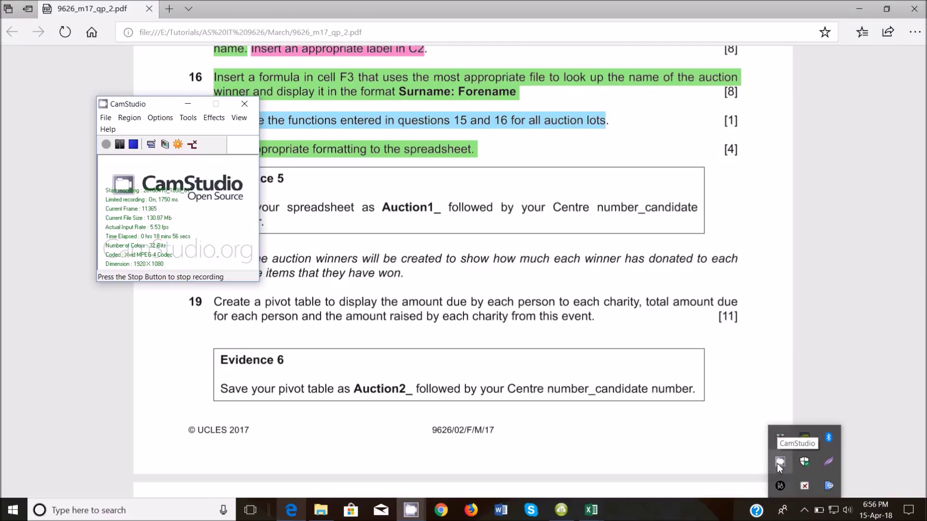
pyautogui.click(188, 103)
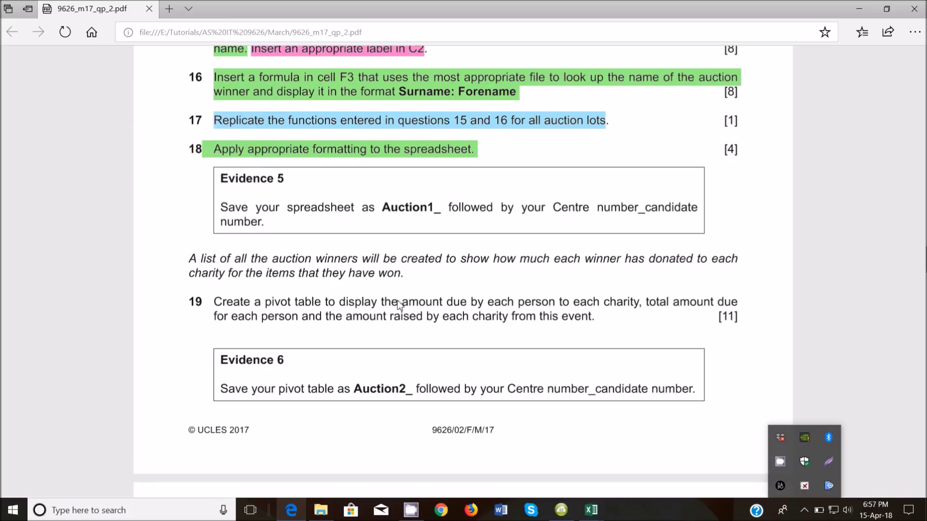
pyautogui.click(770, 410)
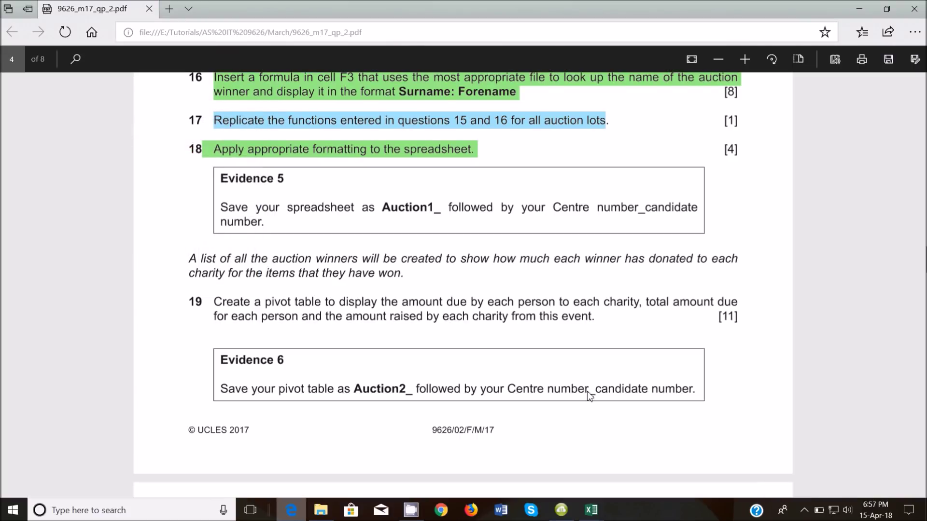